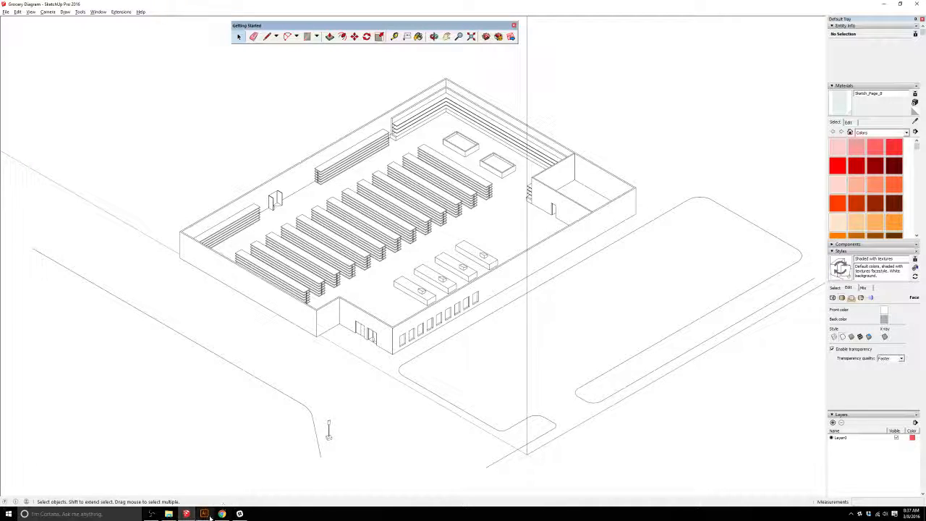
Step: Switch to Illustrator and open the Grocery Diagram PDF from the Desktop
mouse_move(210, 516)
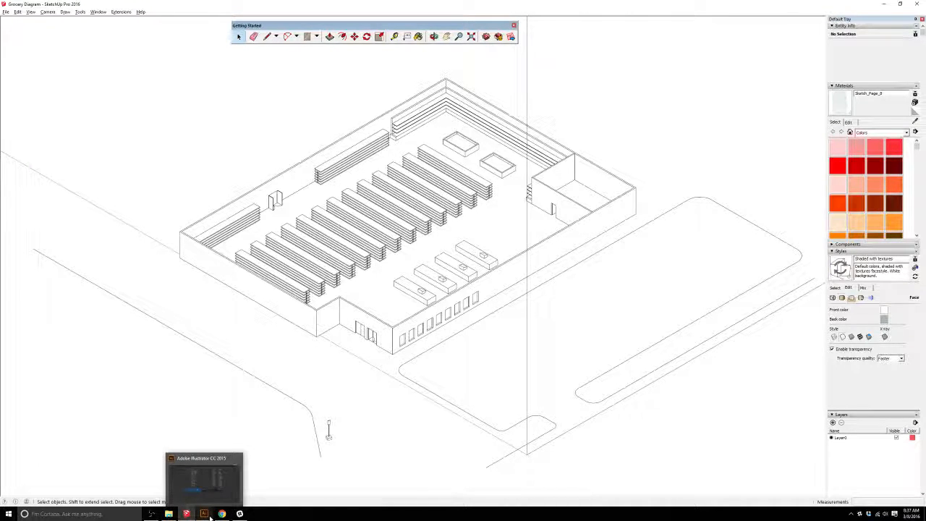
left_click(210, 515)
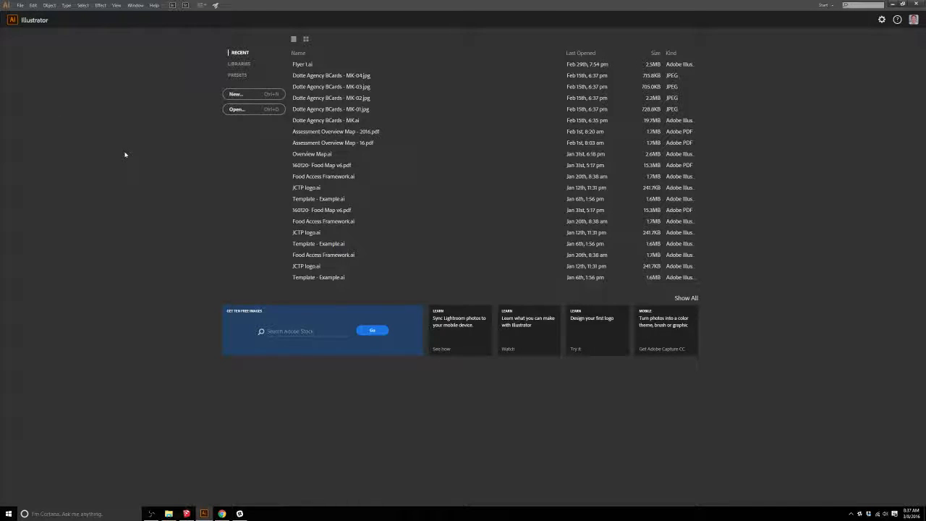
left_click(24, 6)
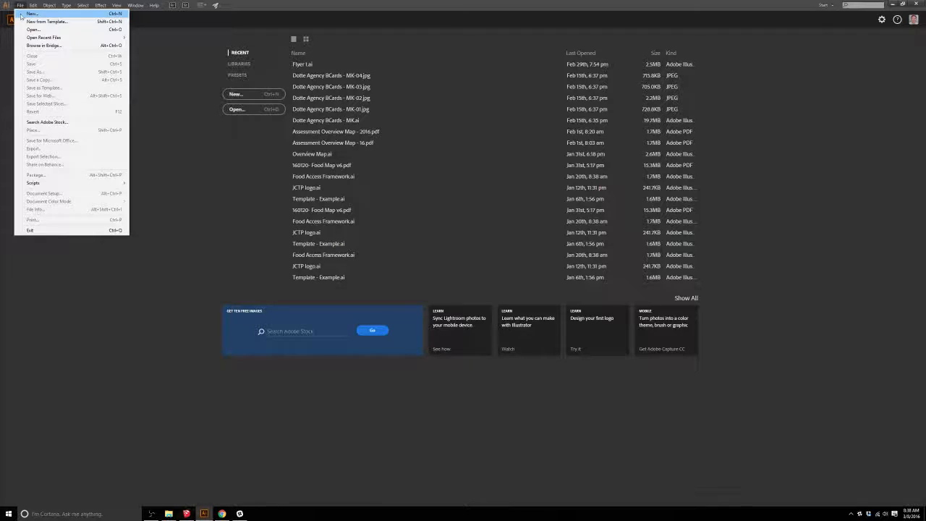
left_click(56, 29)
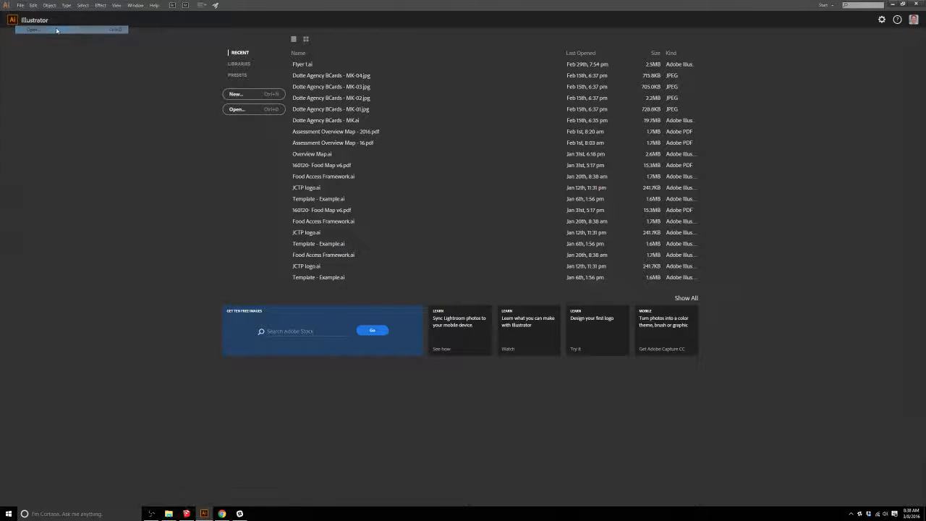
scroll(137, 130, "up", 1)
left_click(134, 105)
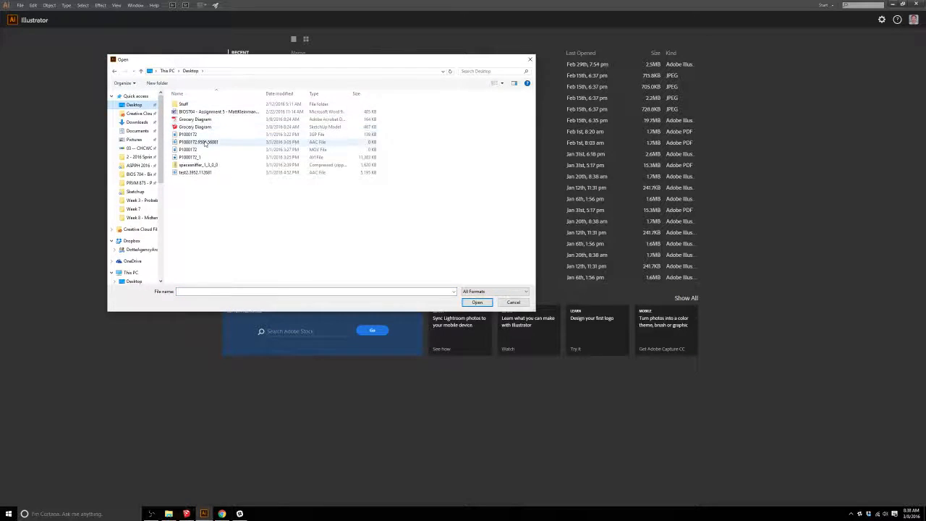
double_click(201, 120)
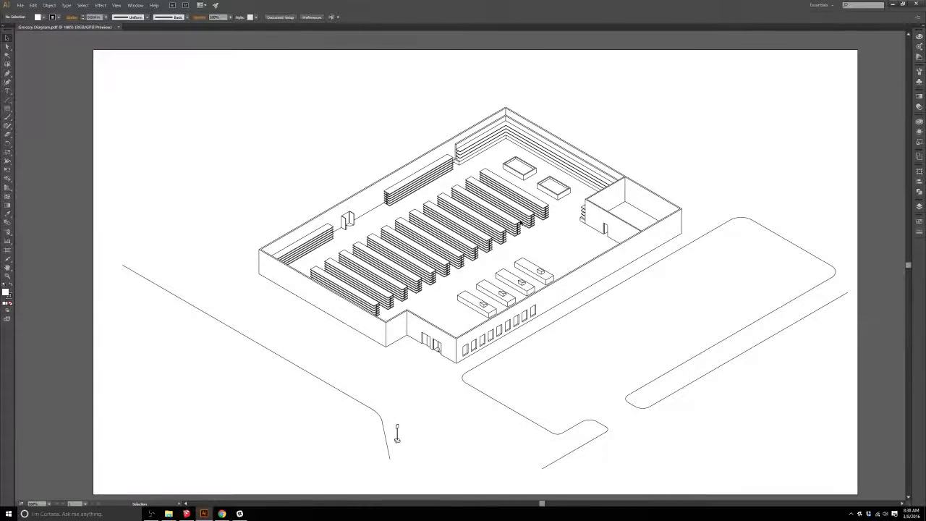
scroll(533, 218, "down", 1)
scroll(617, 253, "up", 4)
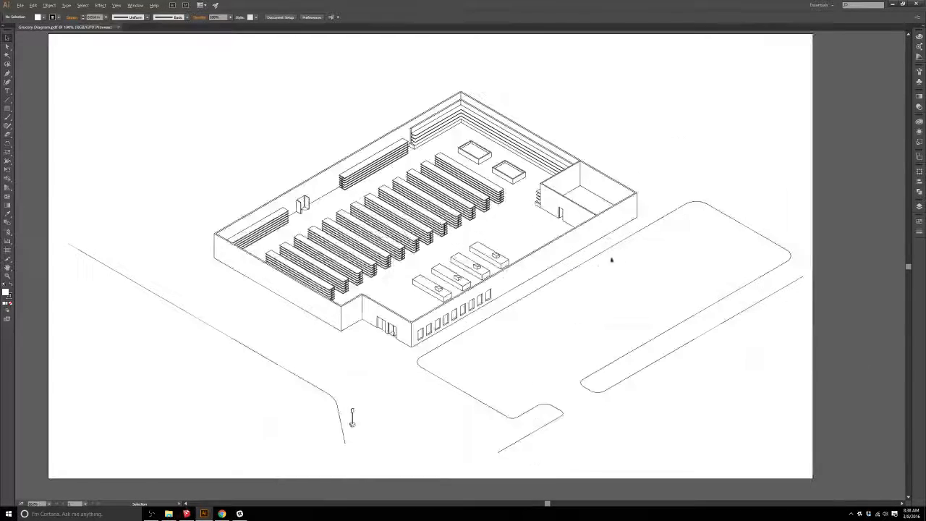
scroll(316, 250, "down", 1)
scroll(315, 249, "down", 3)
scroll(315, 249, "up", 1)
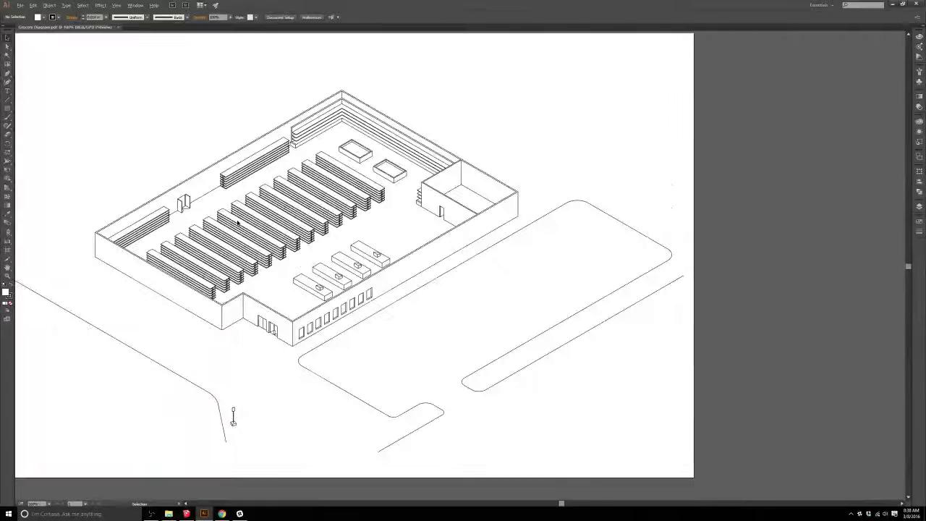
left_click_drag(234, 407, 300, 432)
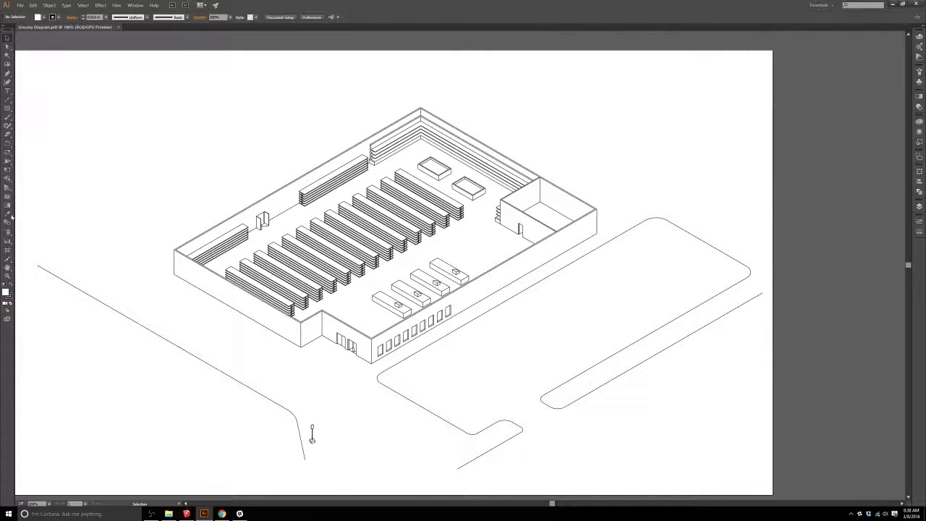
left_click_drag(154, 120, 188, 114)
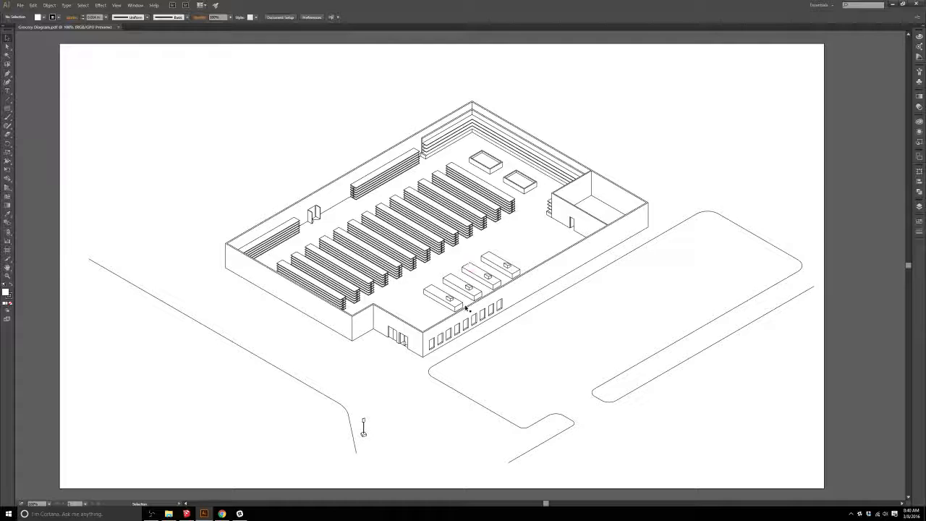
Step: Resize the artboard to the 1280 x 800 preset
left_click(8, 250)
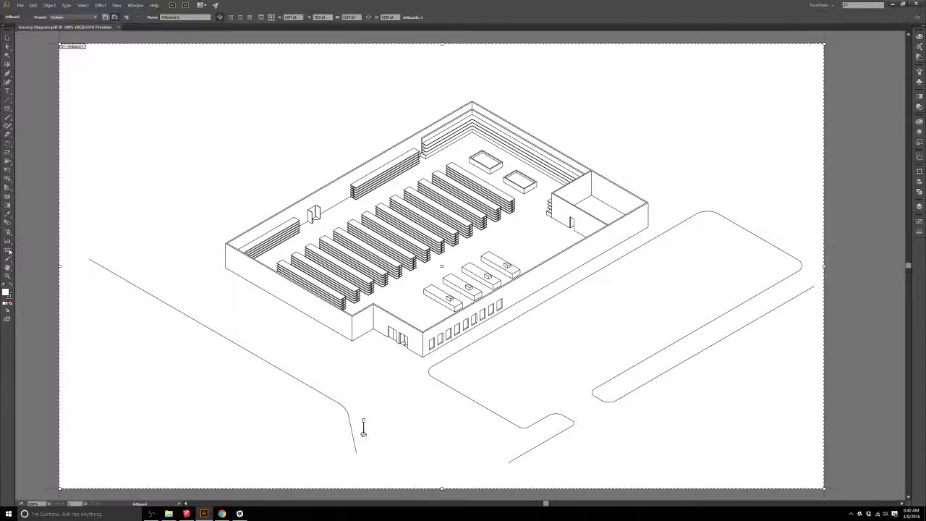
left_click(87, 16)
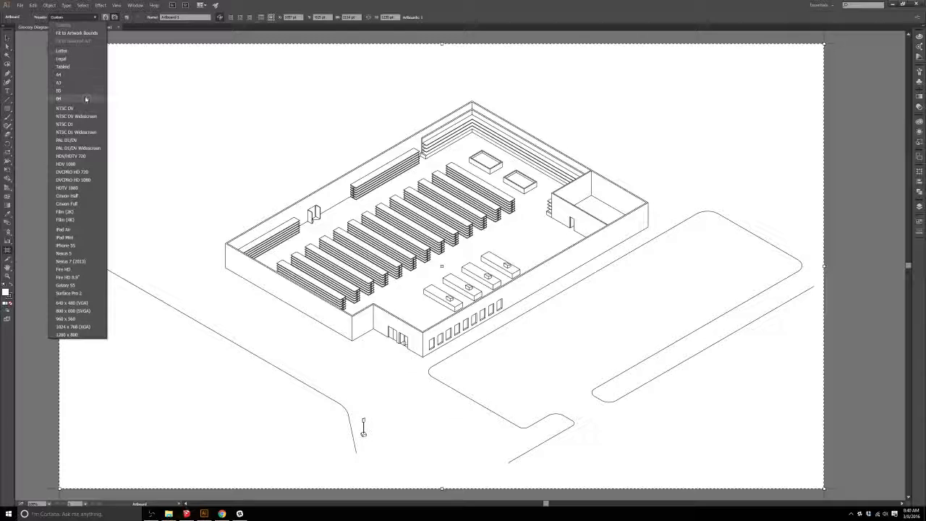
left_click(70, 19)
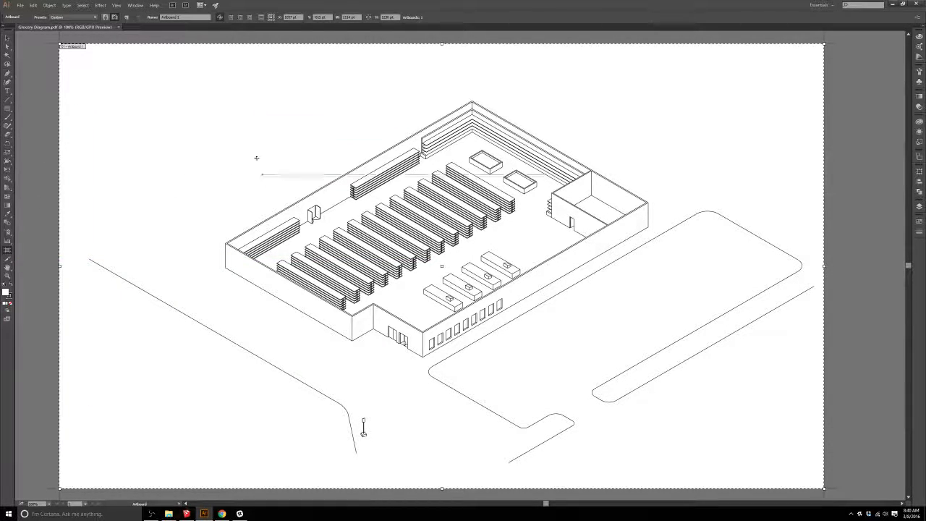
left_click(96, 17)
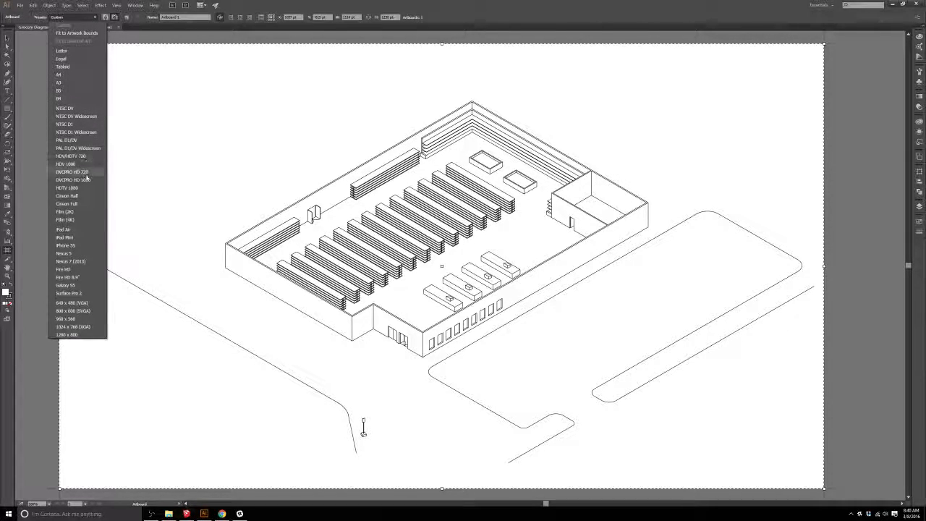
left_click(84, 334)
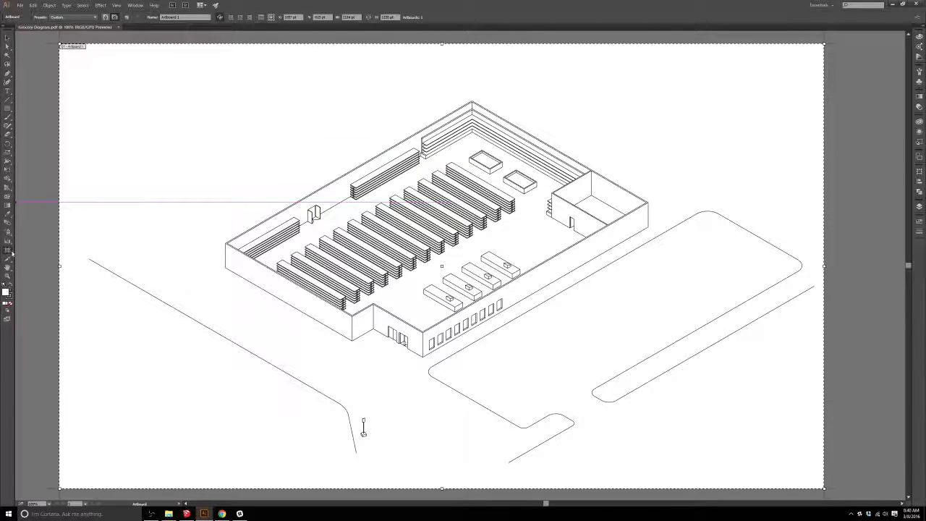
left_click(95, 16)
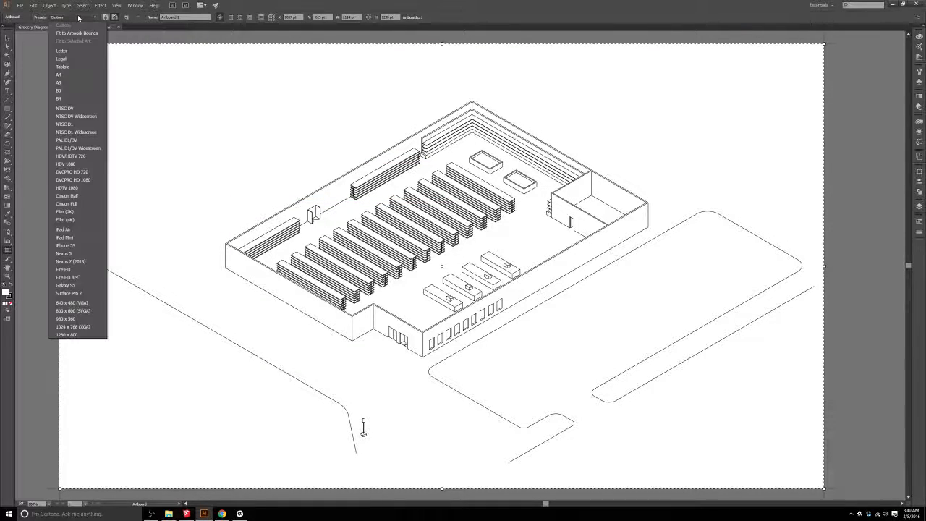
left_click(96, 335)
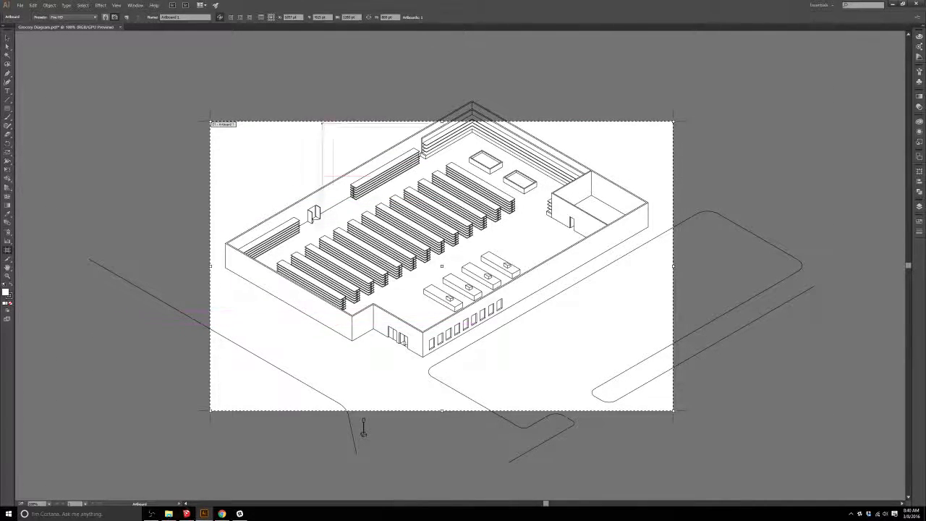
Step: Set the artboard's width to 1440 pt and its height to 900 pt
left_click(350, 17)
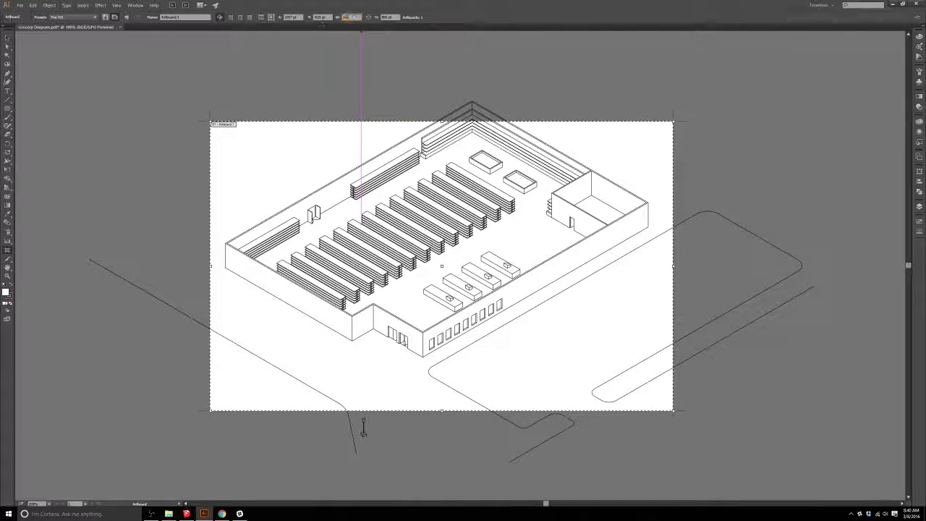
left_click_drag(393, 17, 352, 15)
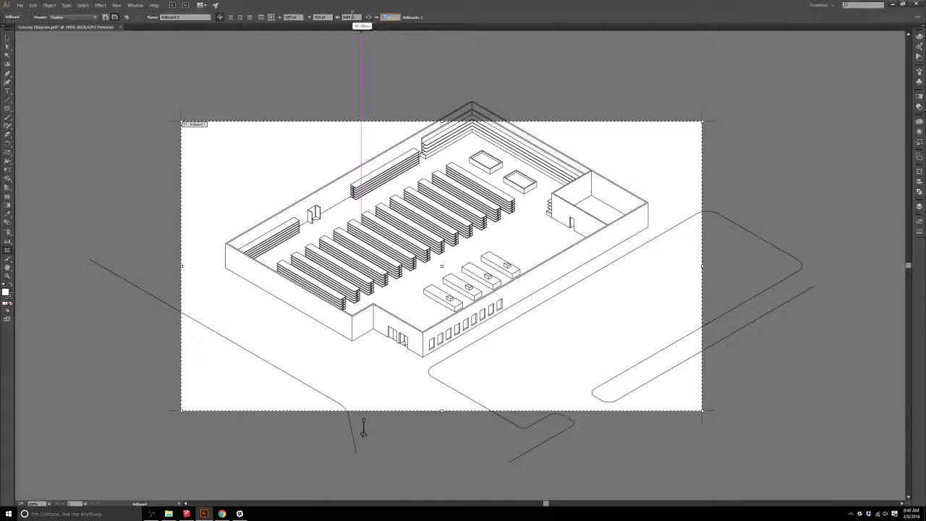
key("Return")
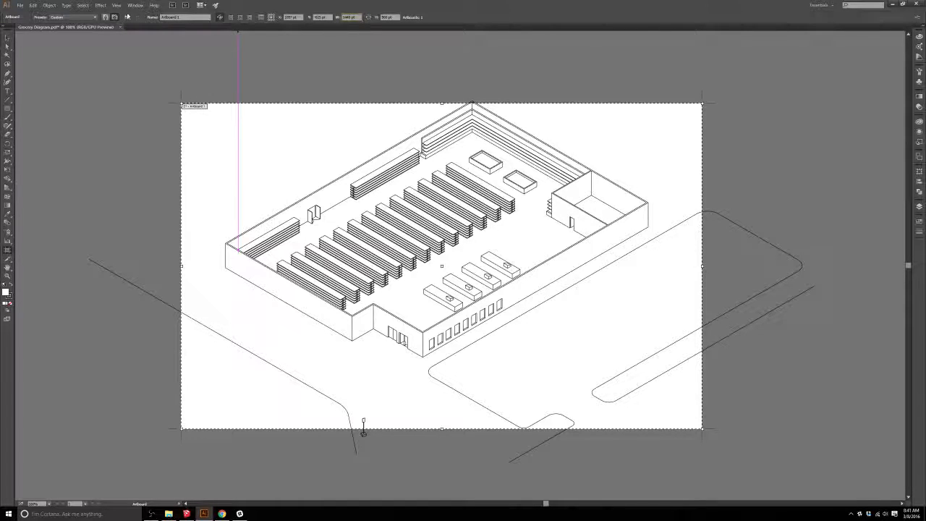
Step: Fit the artboard to the artwork bounds and extend all four edges slightly to leave a small margin around the drawing
left_click(72, 16)
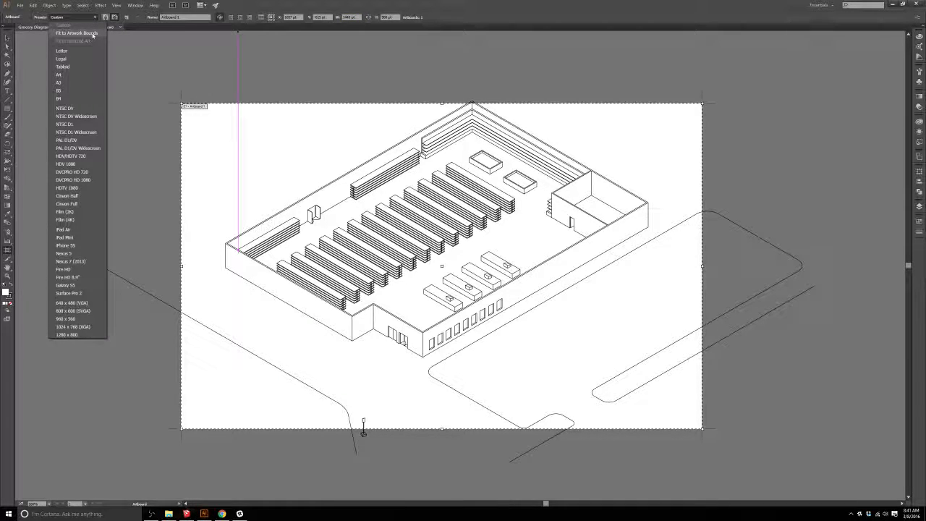
left_click(93, 33)
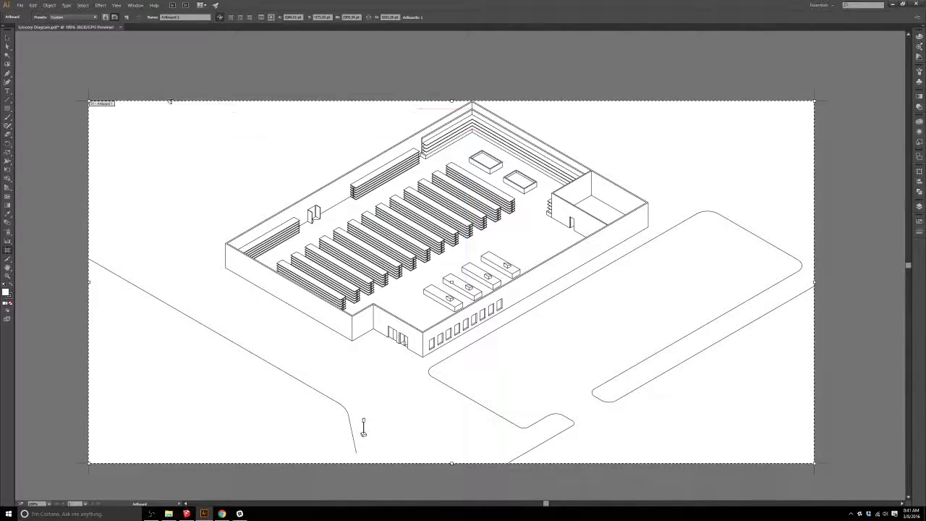
left_click_drag(451, 101, 451, 92)
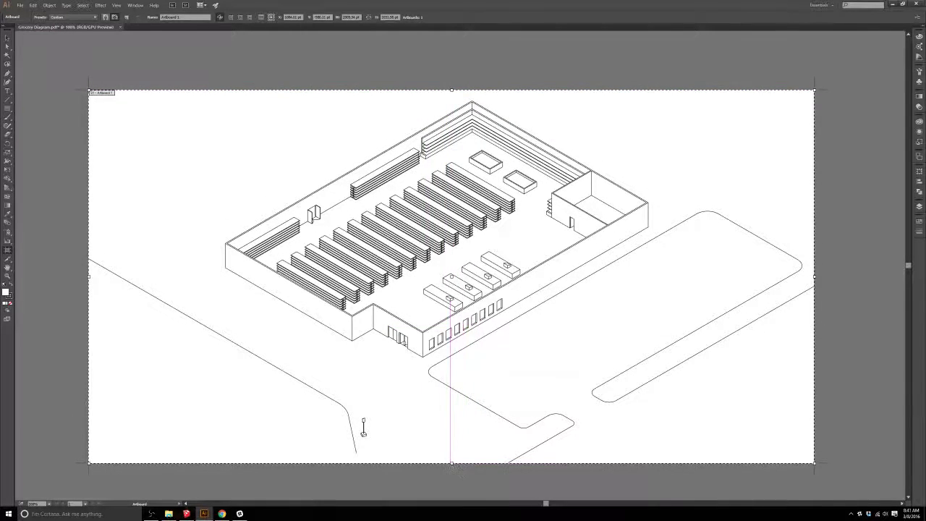
left_click_drag(451, 463, 451, 470)
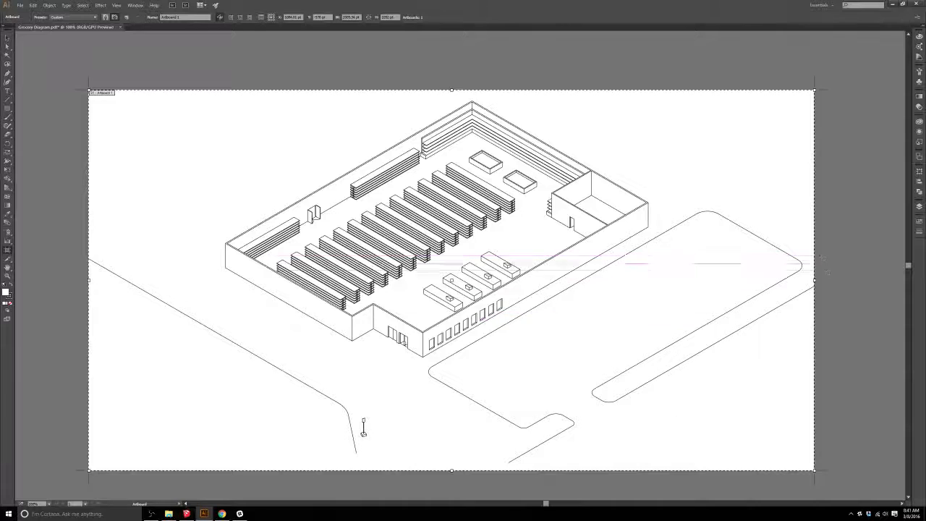
left_click_drag(814, 280, 822, 280)
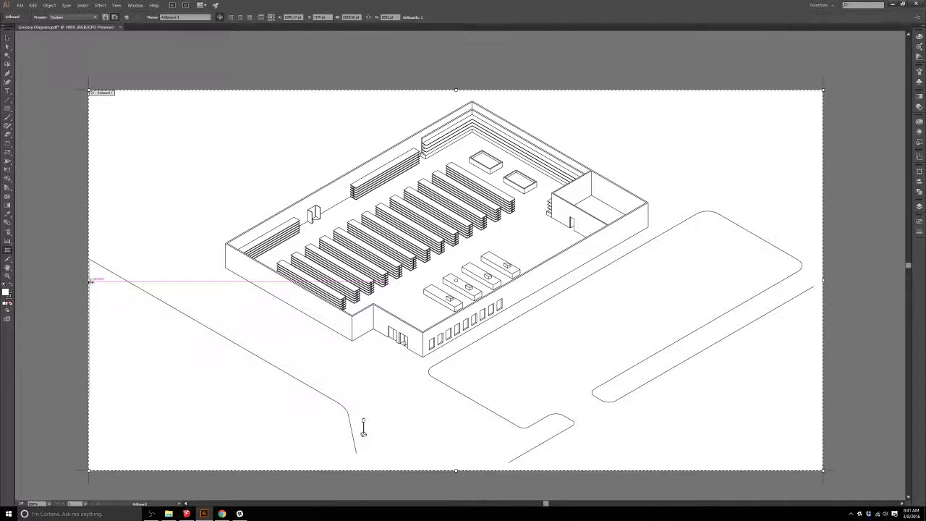
left_click_drag(90, 280, 77, 280)
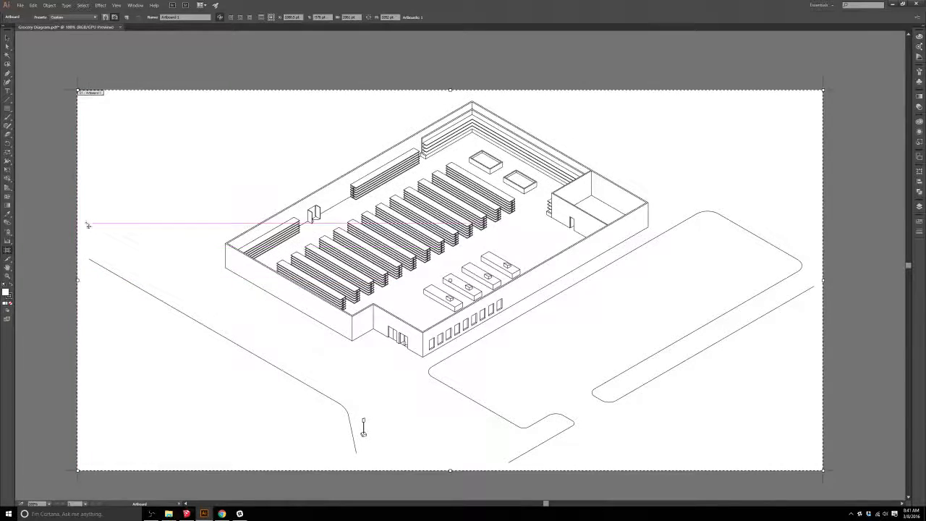
left_click(10, 38)
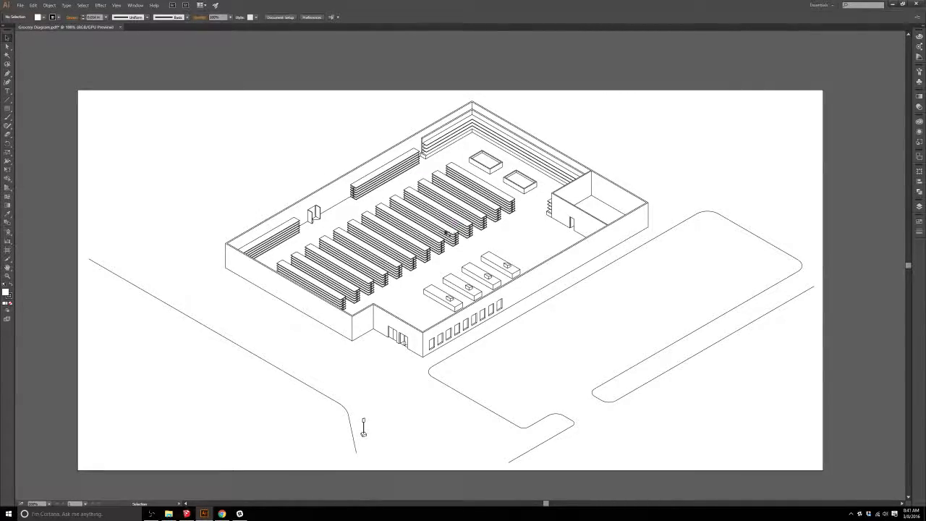
Step: Delete individual line segments around the double upright at the end of one of the central grocery shelves
scroll(447, 230, "up", 10)
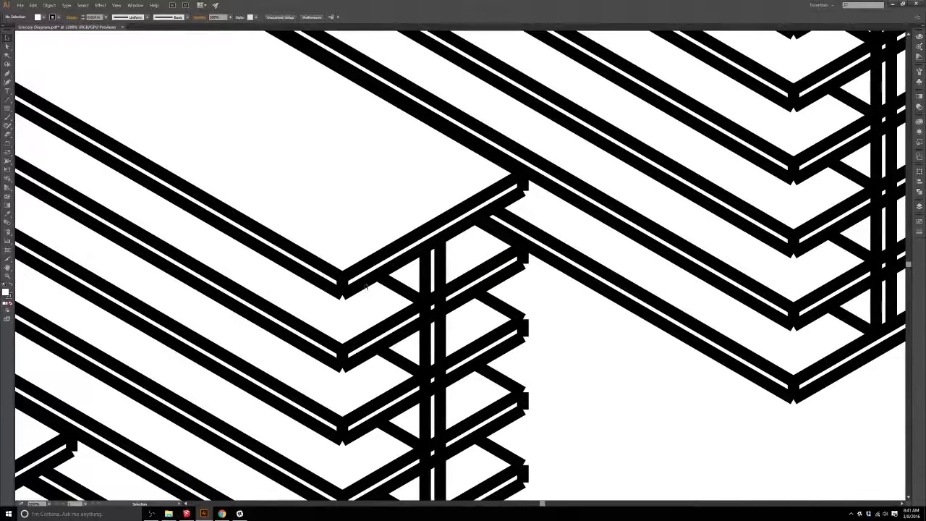
mouse_move(366, 287)
left_mouse_down()
mouse_move(357, 326)
mouse_move(367, 281)
left_mouse_up()
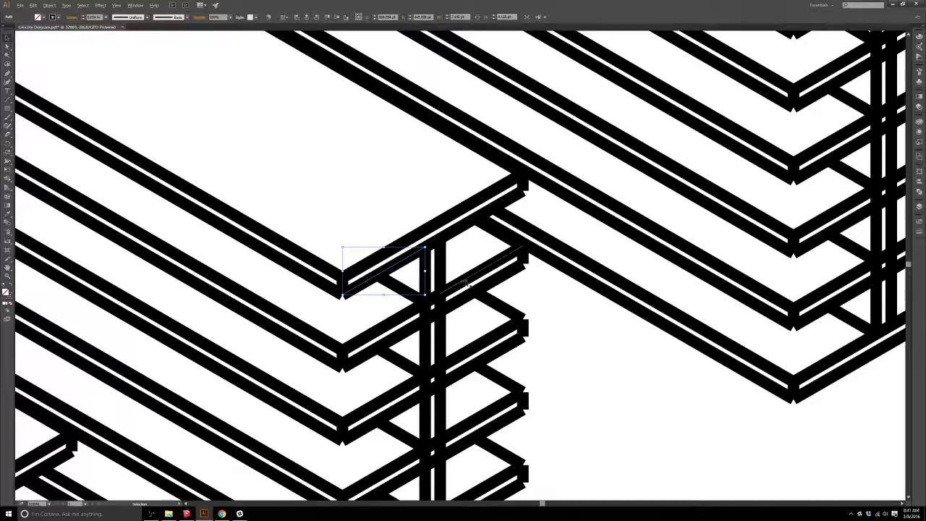
scroll(469, 280, "down", 7)
scroll(490, 294, "up", 7)
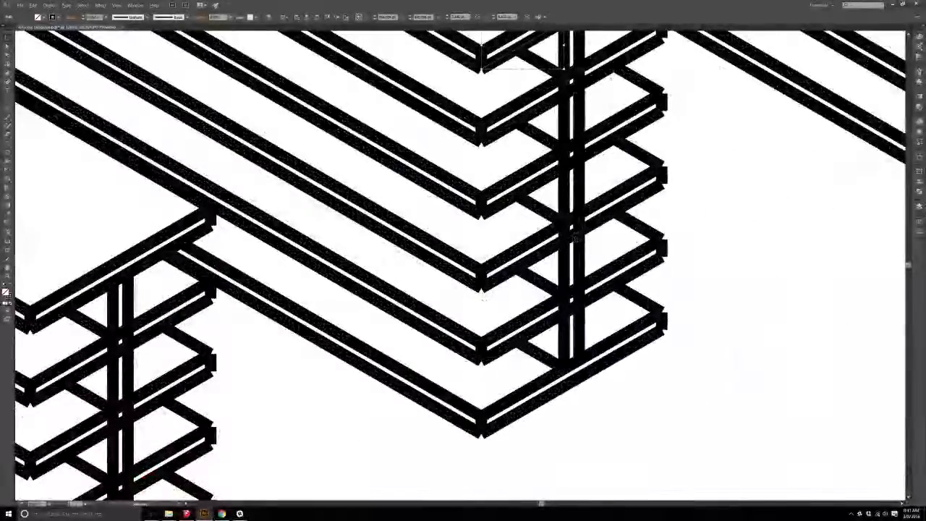
key("Delete")
left_click(579, 223)
key("Delete")
left_click(566, 233)
key("Delete")
left_click(571, 217)
key("Delete")
Step: Show the document's layers and select all artwork on Layer 1
scroll(643, 206, "down", 10)
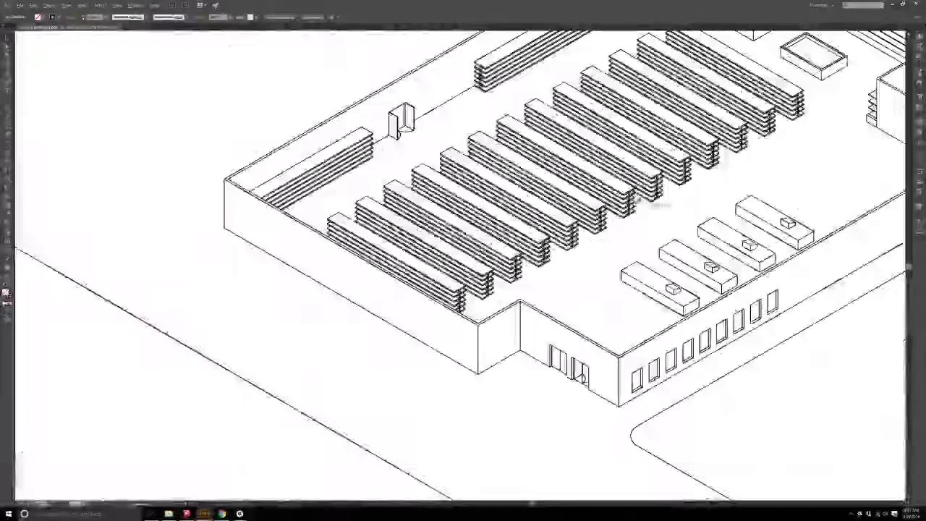
scroll(492, 266, "up", 2)
scroll(492, 266, "down", 5)
scroll(438, 379, "up", 4)
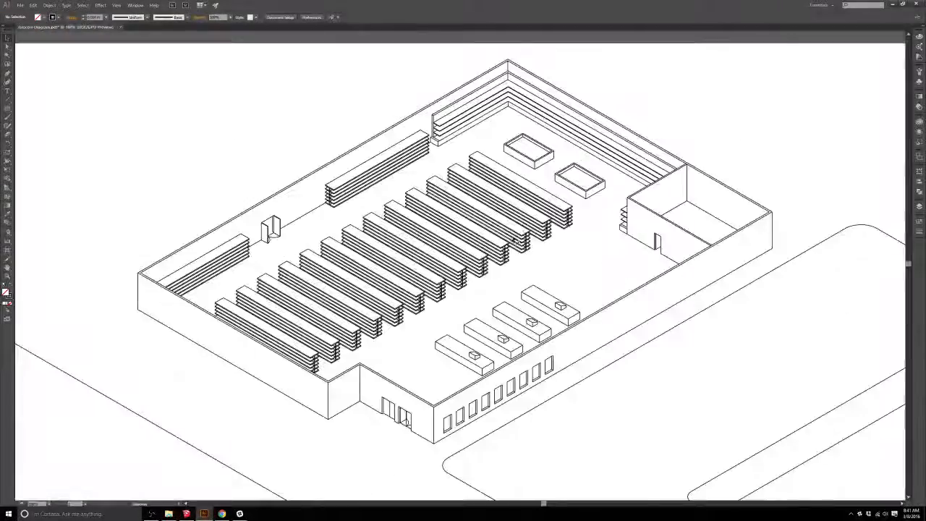
scroll(698, 113, "down", 4)
scroll(748, 118, "up", 3)
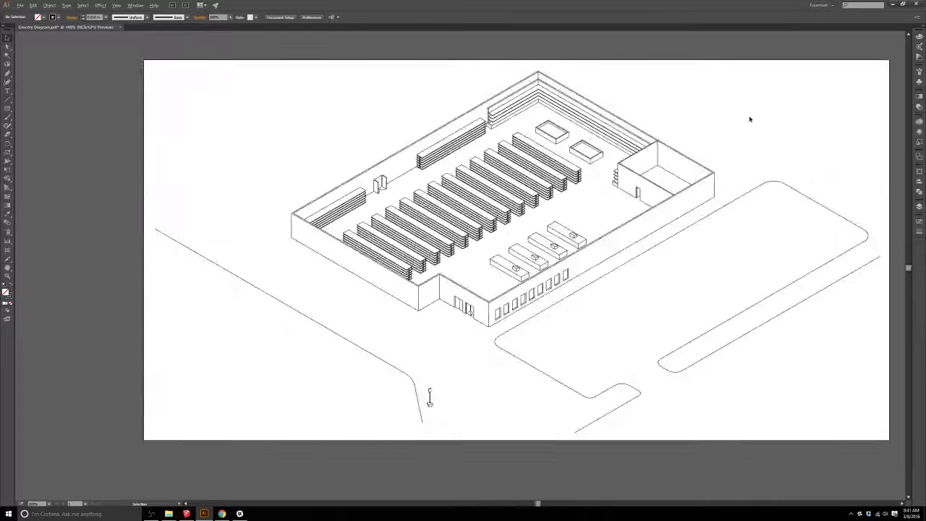
scroll(759, 103, "up", 1)
left_click(917, 209)
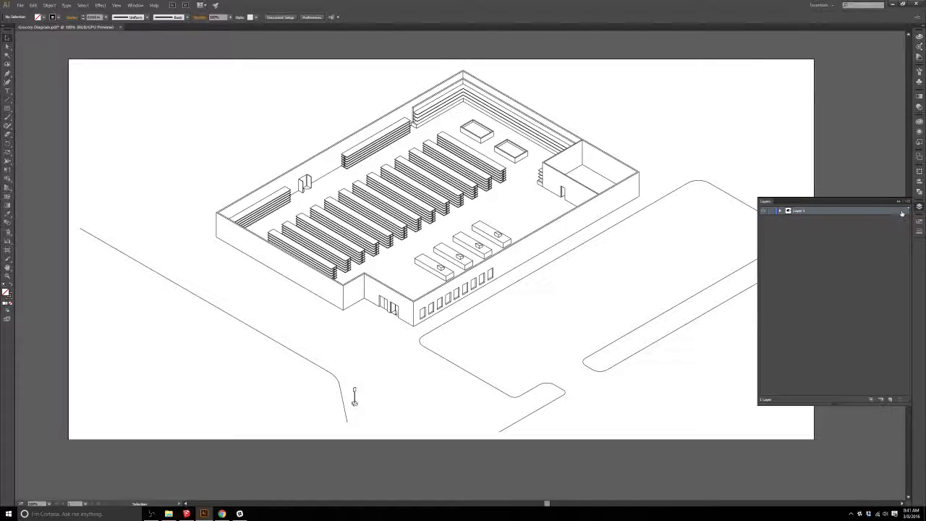
left_click(902, 212)
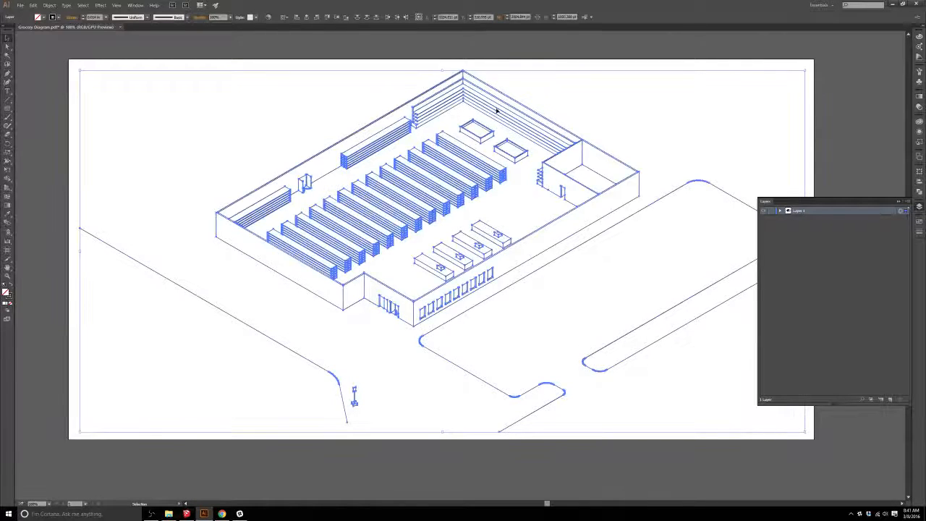
Step: Apply a thin preset stroke weight to all the selected linework and deselect it
left_click(107, 17)
left_click(111, 30)
left_click(202, 133)
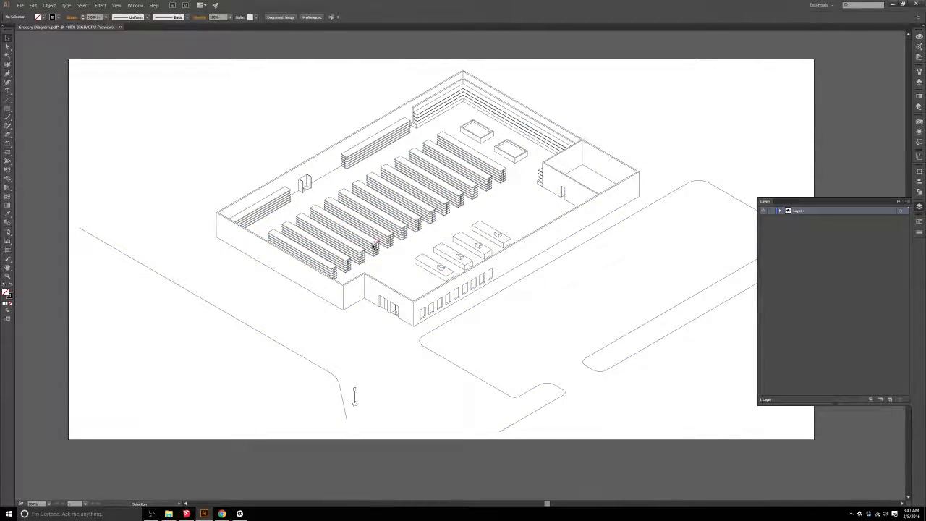
Step: Select all artwork on Layer 1 again and give its strokes round caps so the wall corners close, then deselect
scroll(373, 246, "up", 5)
scroll(430, 251, "down", 2)
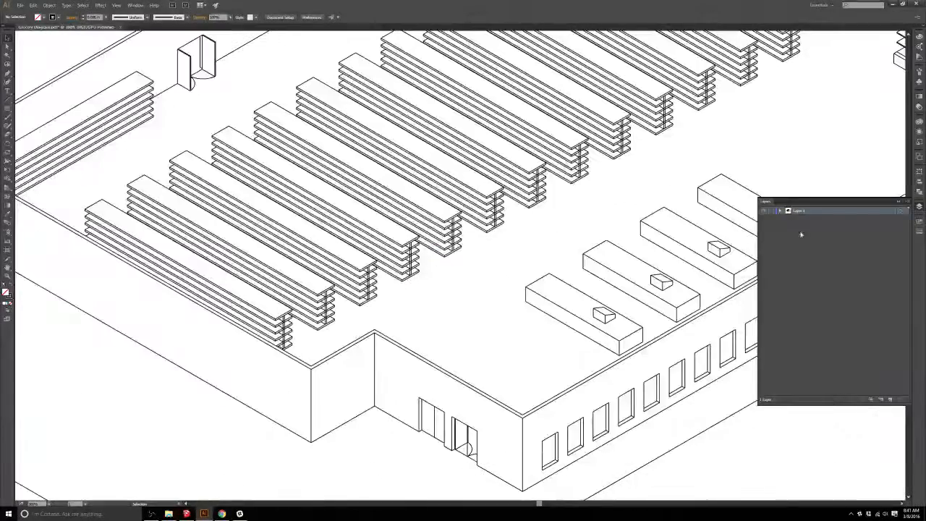
left_click(900, 211)
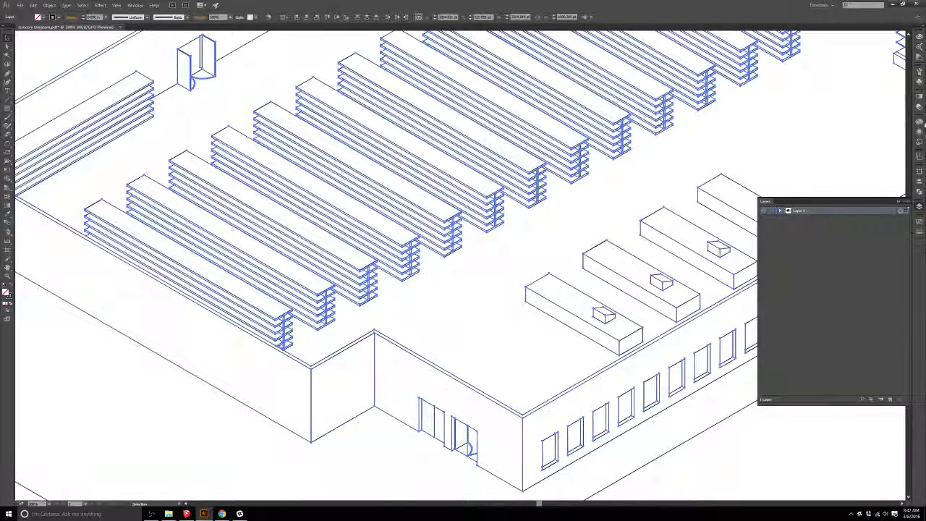
left_click(919, 232)
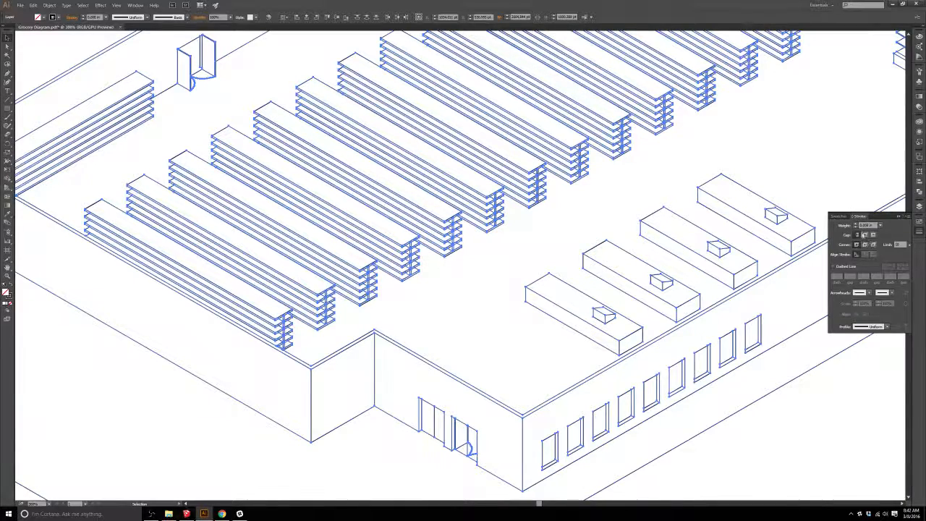
scroll(520, 405, "up", 5)
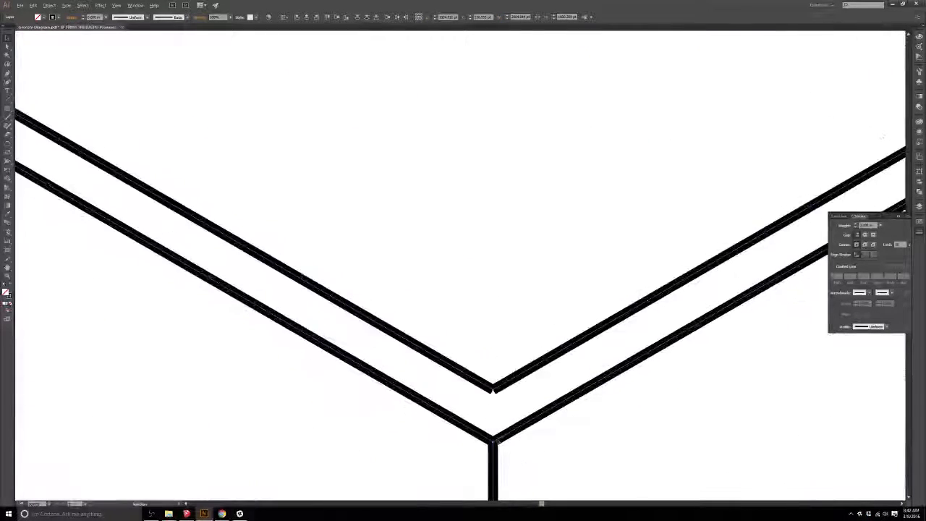
scroll(499, 434, "up", 1)
left_click(875, 235)
left_click(857, 235)
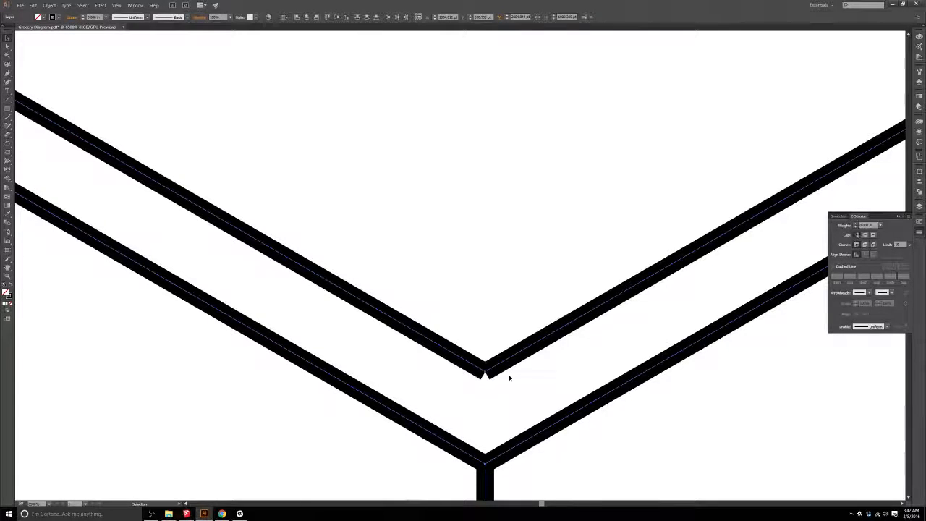
left_click(865, 235)
left_click(532, 285)
Step: Rename Layer 1 as Linework and lock it
scroll(527, 278, "down", 1)
scroll(520, 275, "down", 12)
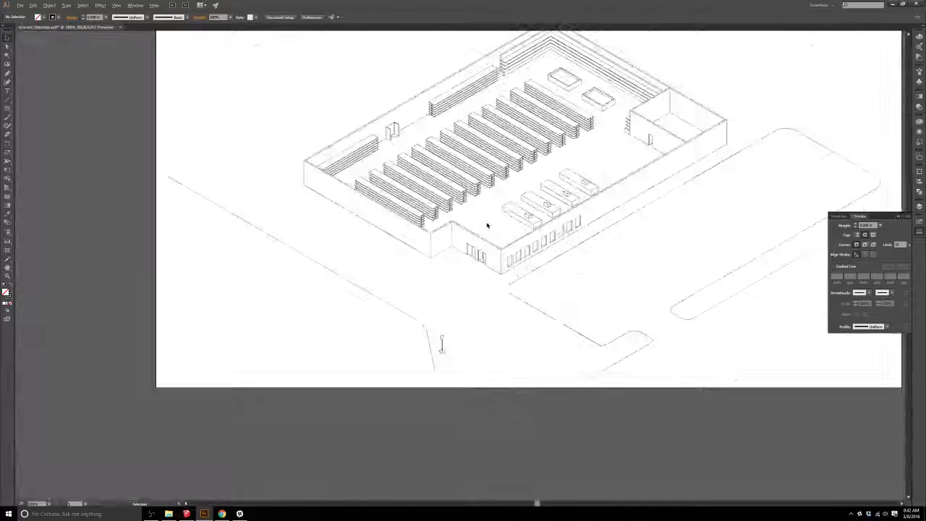
left_click_drag(524, 169, 434, 247)
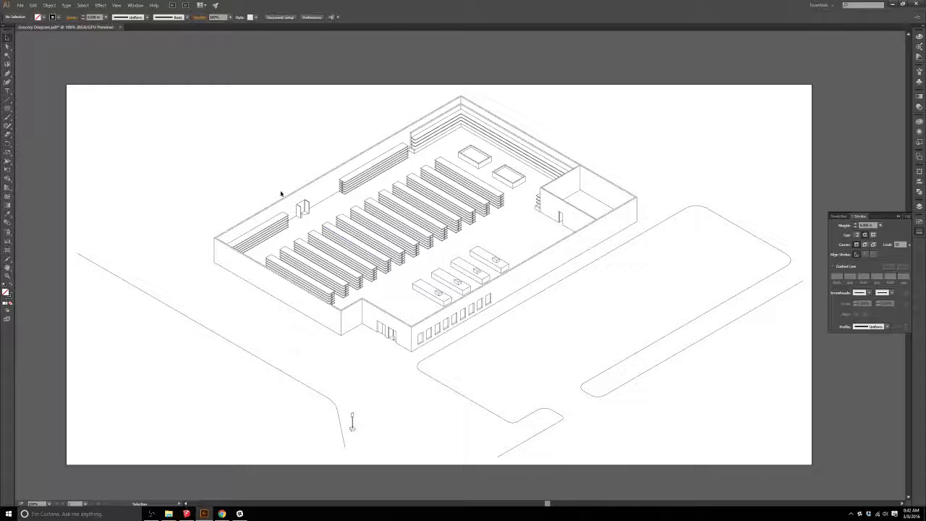
scroll(272, 186, "up", 3)
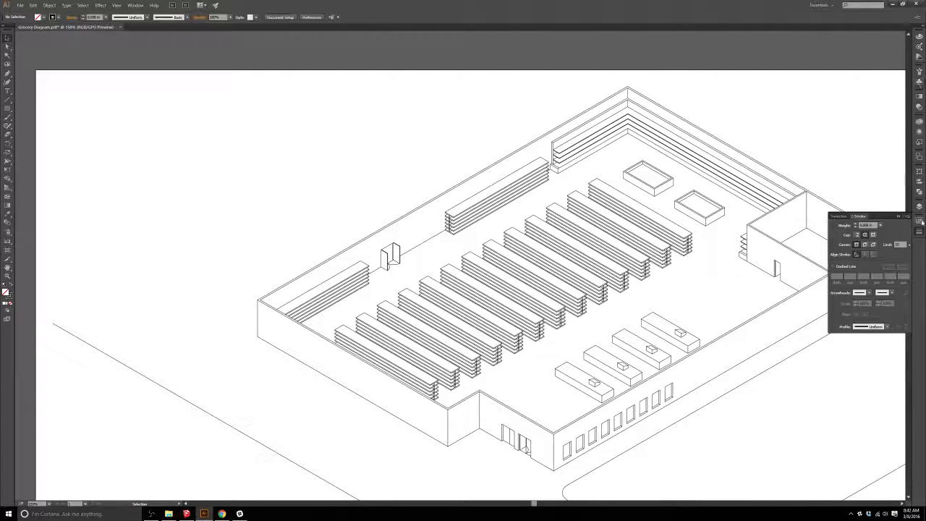
left_click_drag(721, 312, 606, 248)
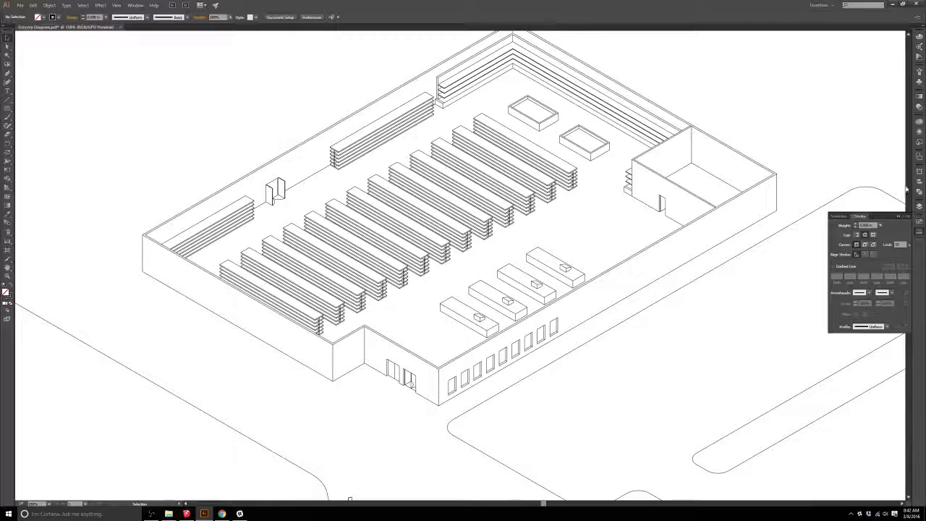
left_click(920, 207)
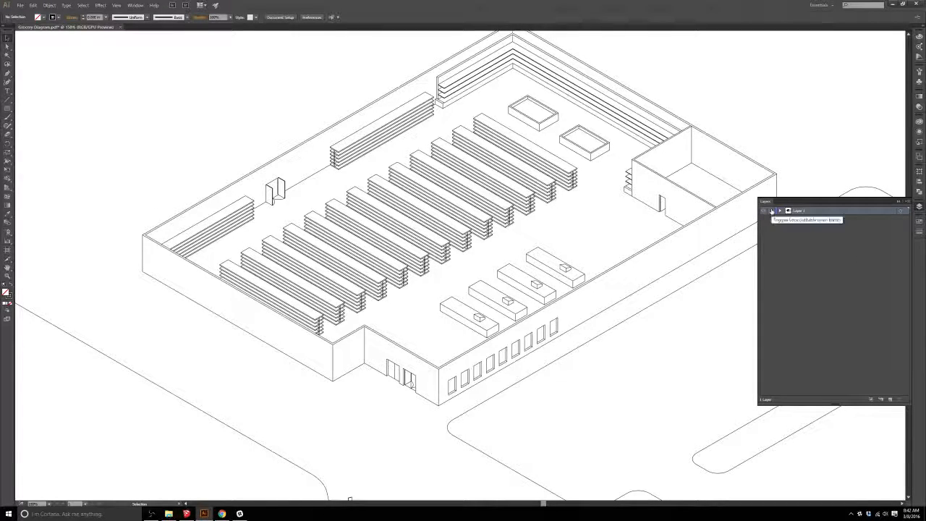
double_click(798, 210)
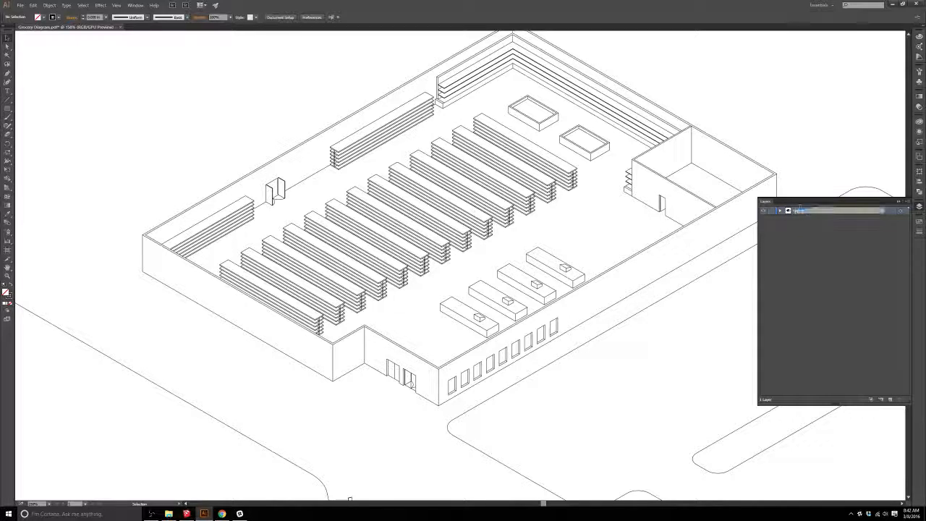
type("Linework")
key("Return")
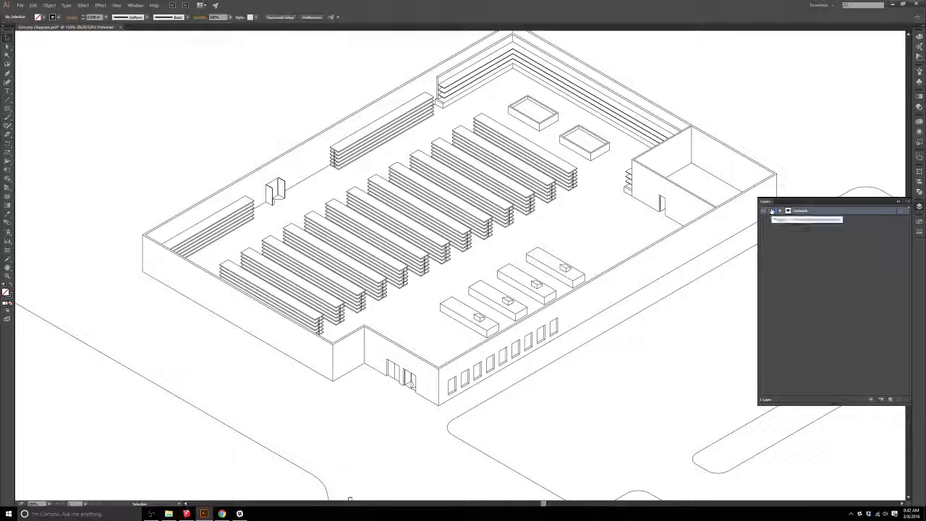
left_click(771, 210)
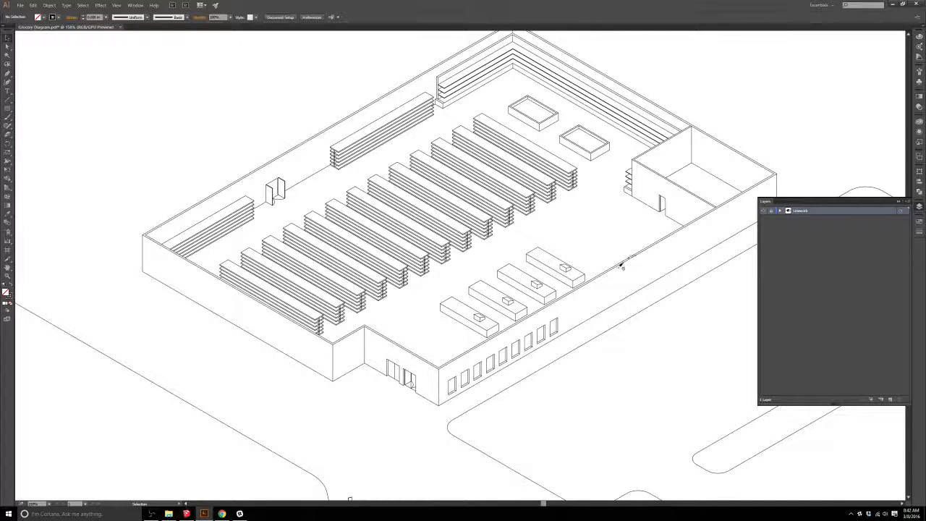
Step: Create a new layer above the Linework layer
left_click(890, 400)
scroll(520, 255, "down", 2)
scroll(528, 249, "up", 1)
left_click_drag(543, 234, 492, 248)
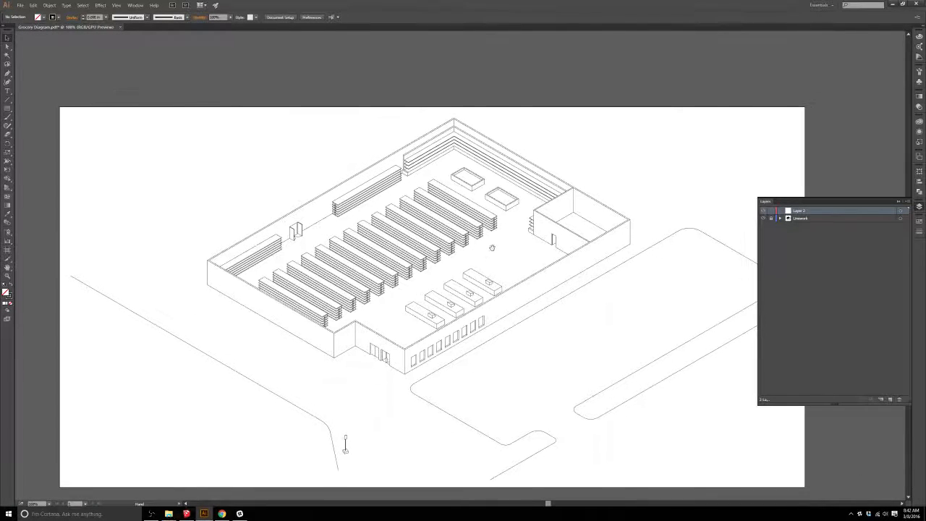
key("p")
scroll(297, 212, "up", 3)
scroll(458, 244, "down", 3)
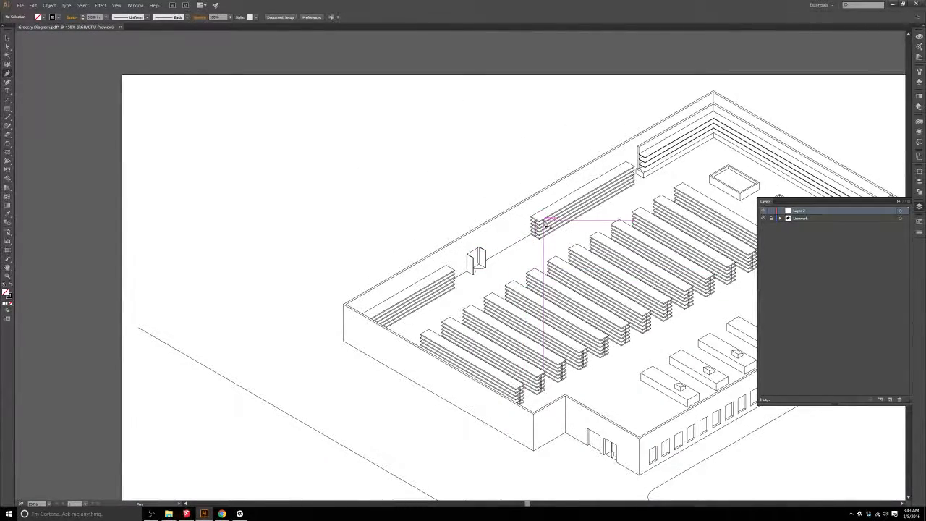
left_click(549, 219)
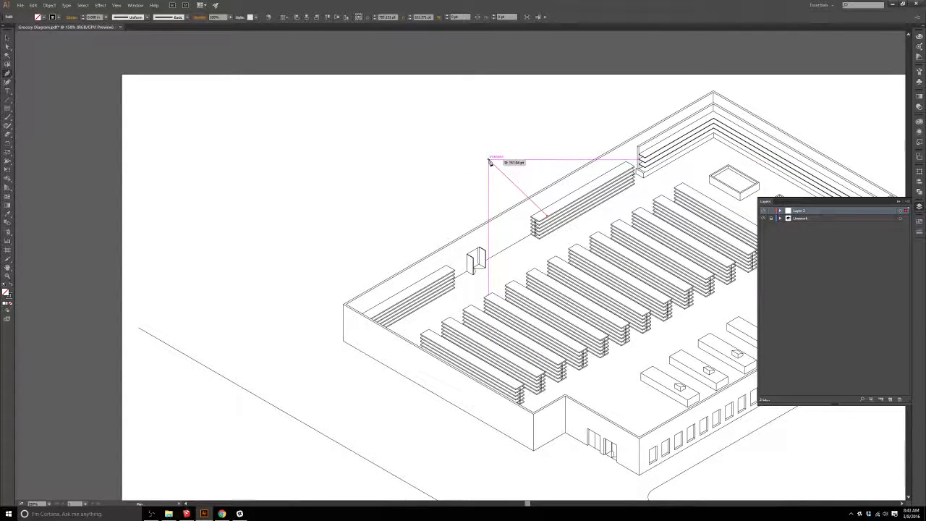
key("v")
left_click(326, 195)
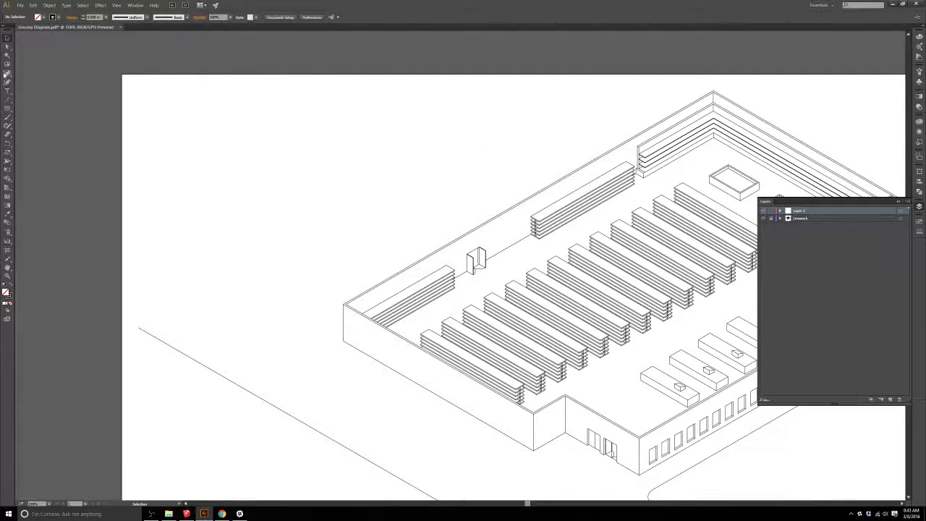
Step: Draw a leader line with the Pen tool from the shelf along the back wall, diagonally up outside the building and horizontally left
left_click(7, 73)
scroll(561, 216, "up", 1)
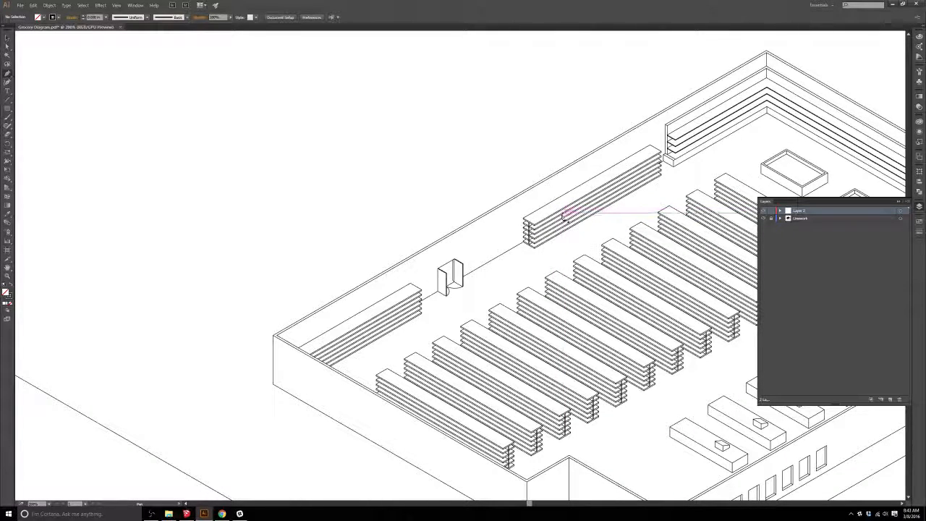
left_click(563, 215)
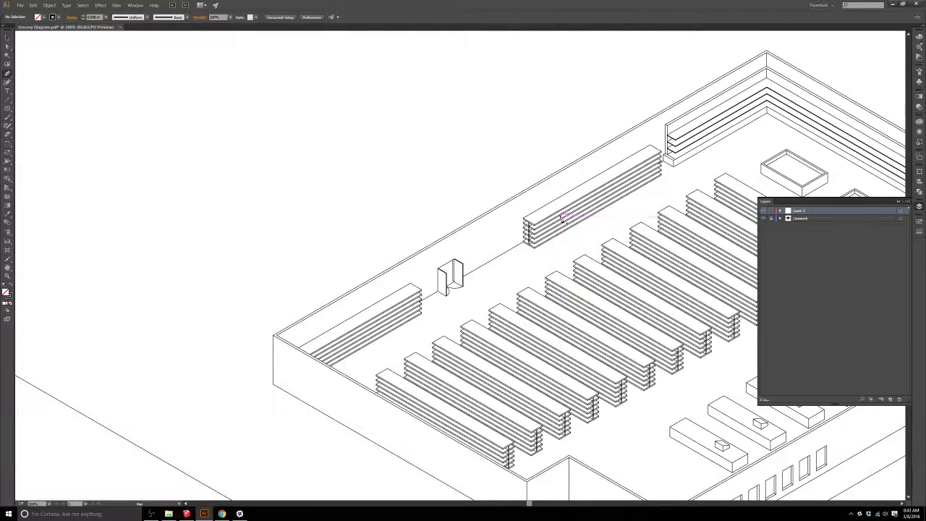
left_click(460, 124)
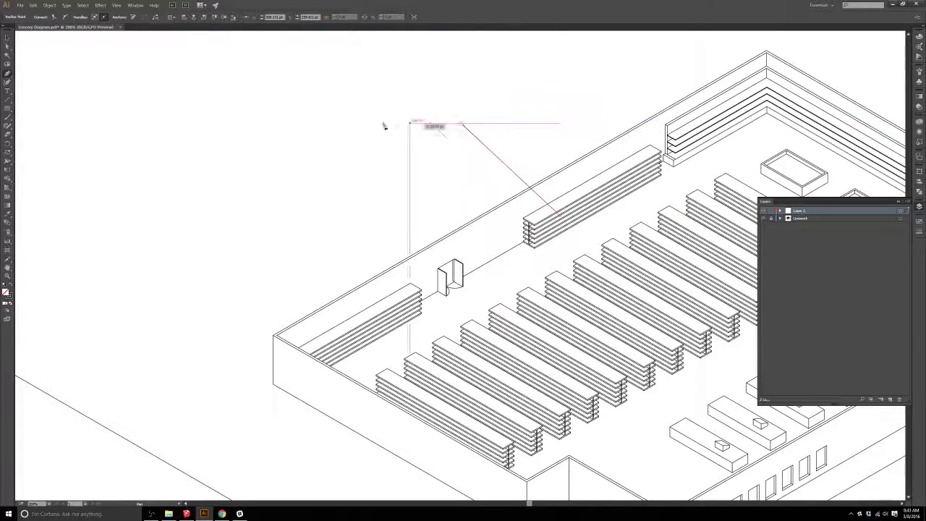
left_click(294, 124)
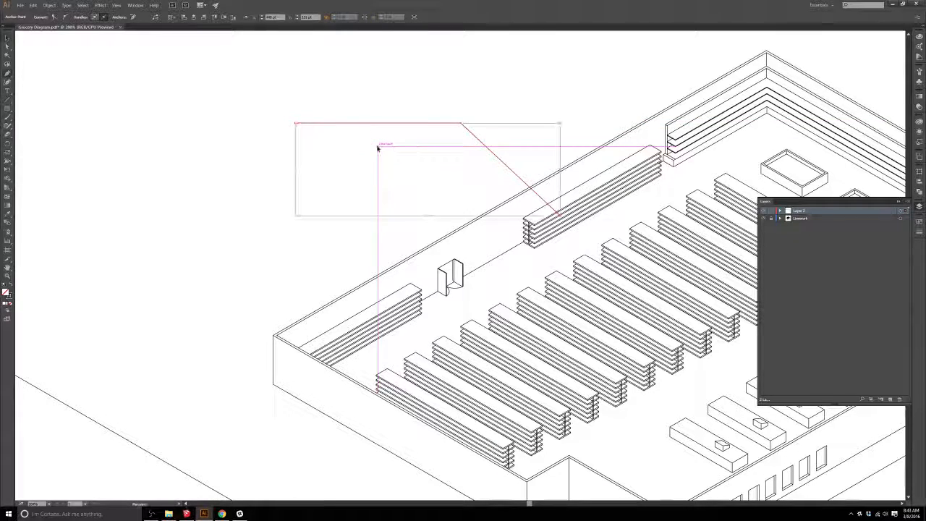
left_click(377, 147, "ctrl")
scroll(576, 194, "up", 1)
key("super")
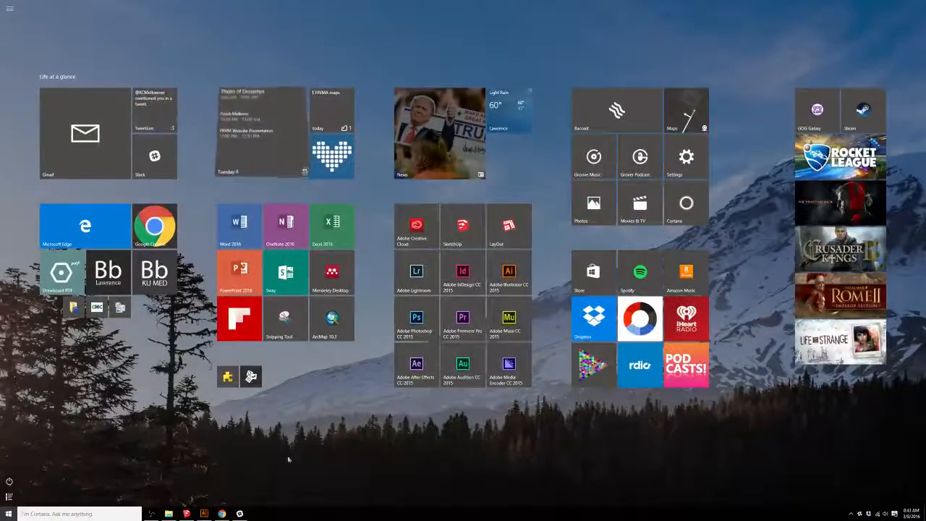
key("super")
scroll(562, 217, "up", 1)
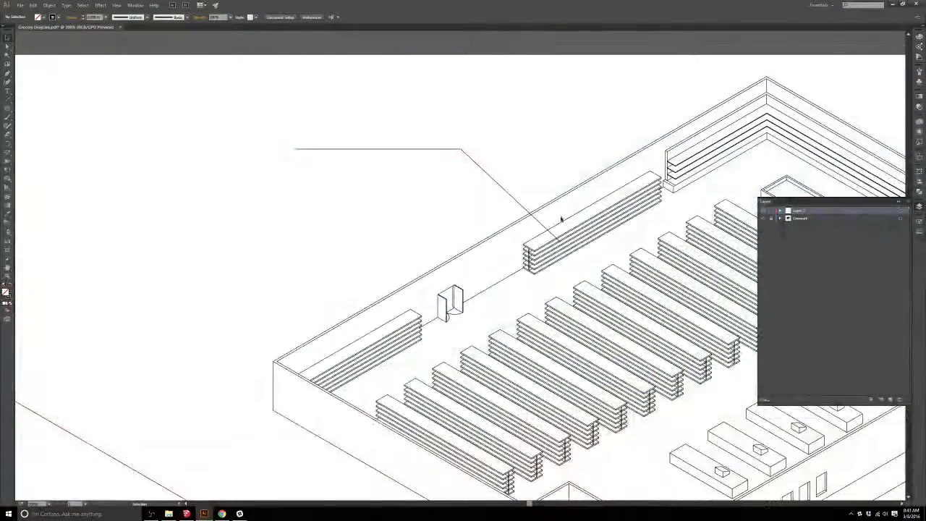
key("super")
key("super")
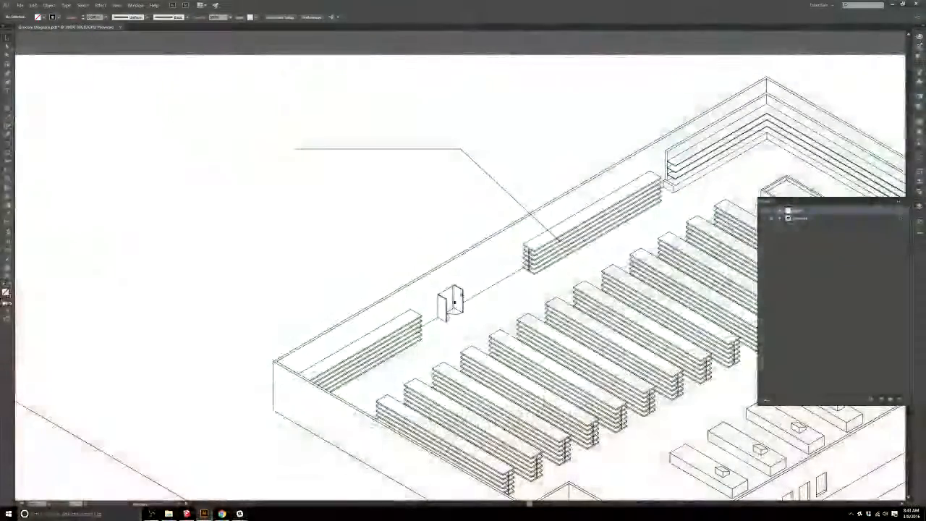
Step: Select the leader line and show its stroke settings
scroll(511, 245, "up", 2)
left_click(596, 224)
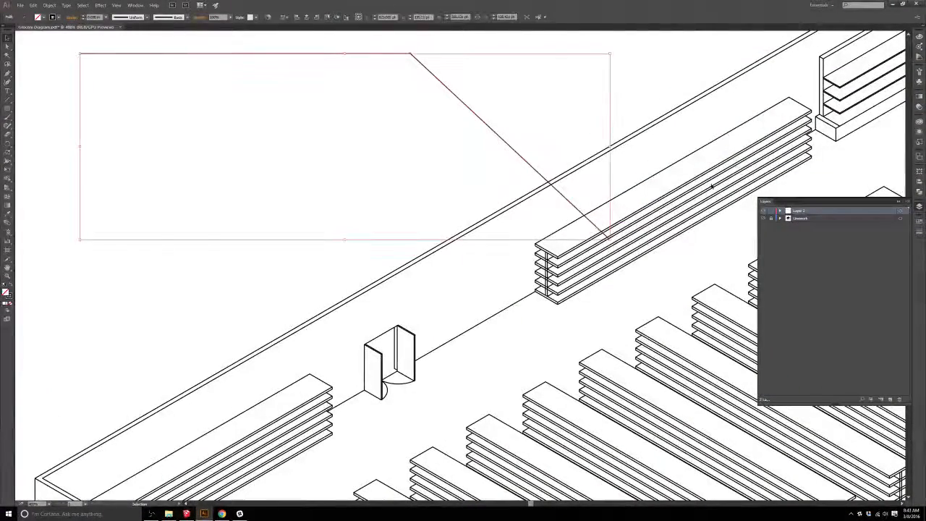
left_click(920, 222)
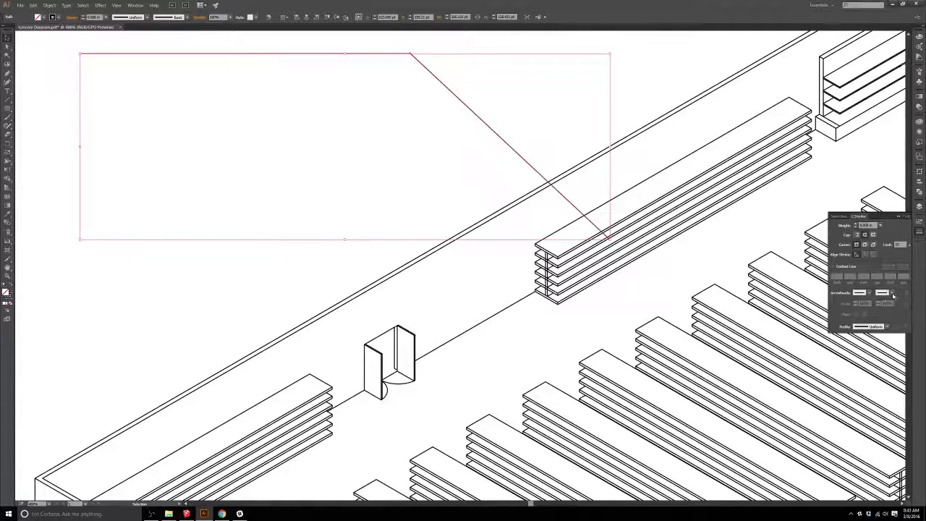
Step: Try the Arrow 9 arrowhead on the end of the leader line and undo it
left_click(890, 294)
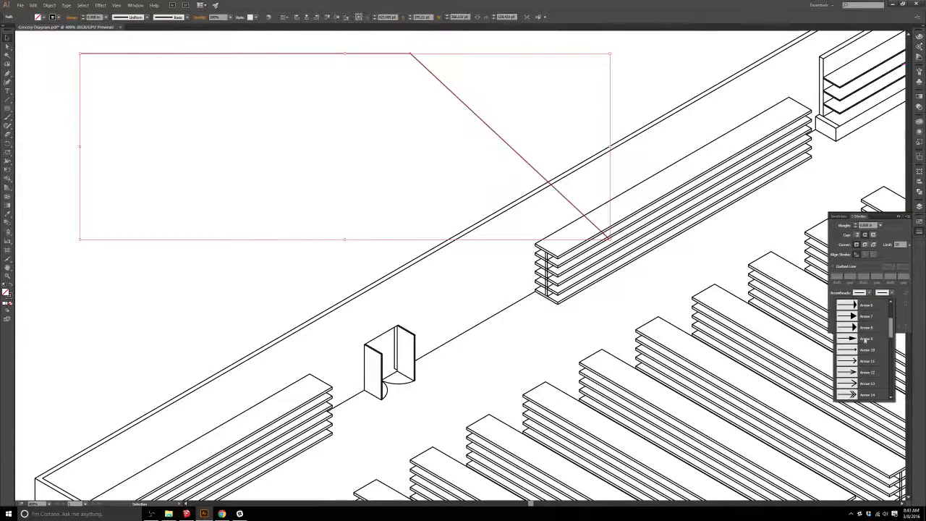
left_click(865, 338)
key("ctrl+z")
left_click(921, 232)
left_click(921, 232)
left_click(907, 216)
left_click(896, 218)
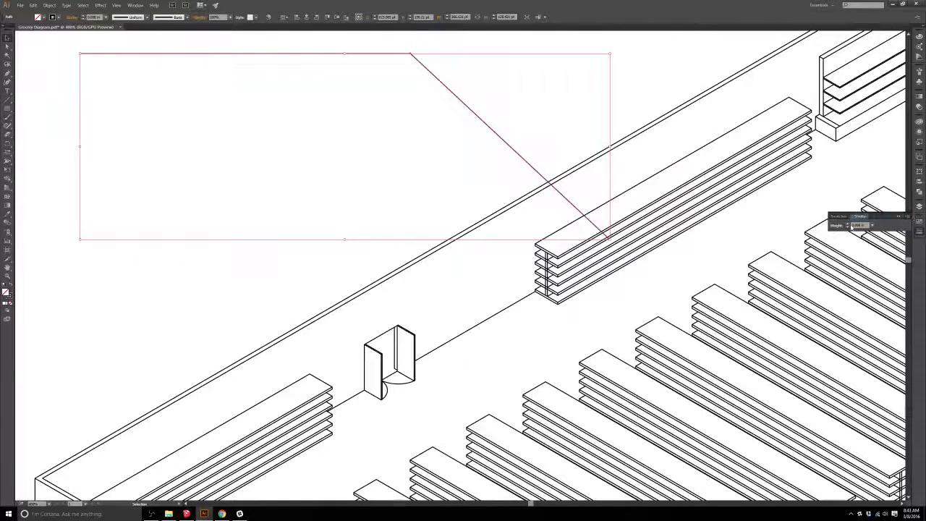
left_click(909, 216)
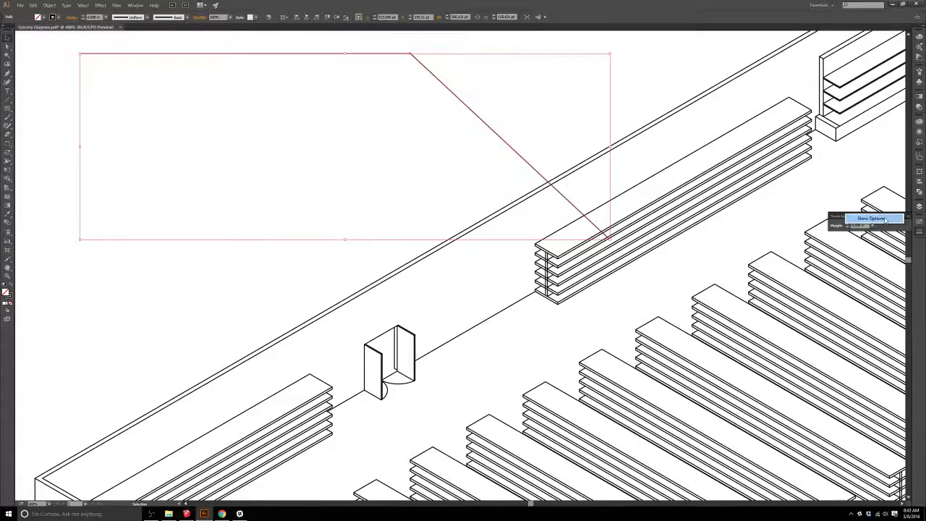
left_click(885, 219)
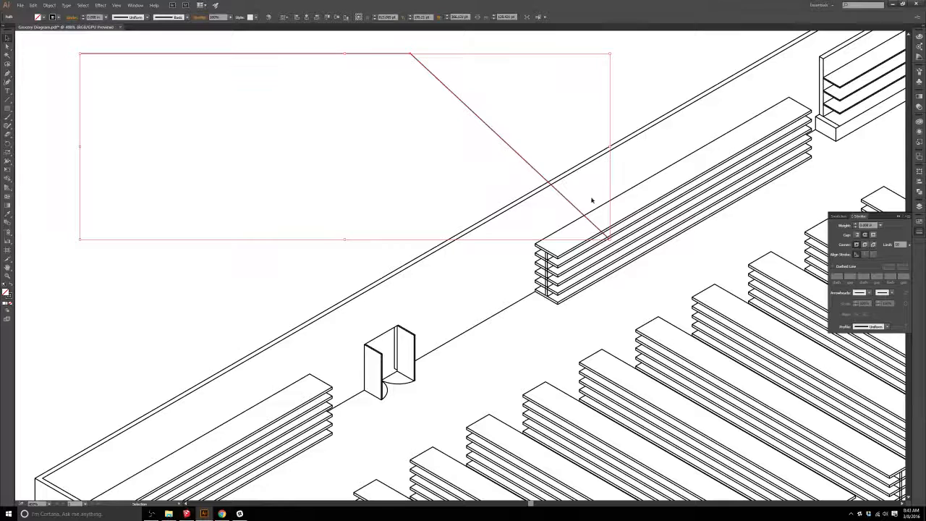
Step: Apply the Arrow 9 arrowhead to the shelf end of the leader line and enlarge its scale
left_click(869, 293)
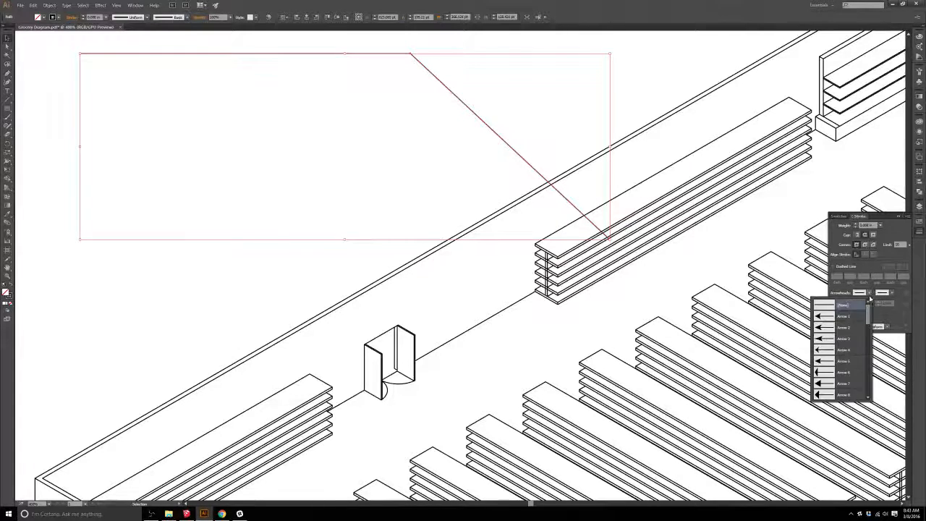
scroll(856, 384, "down", 3)
left_click(825, 327)
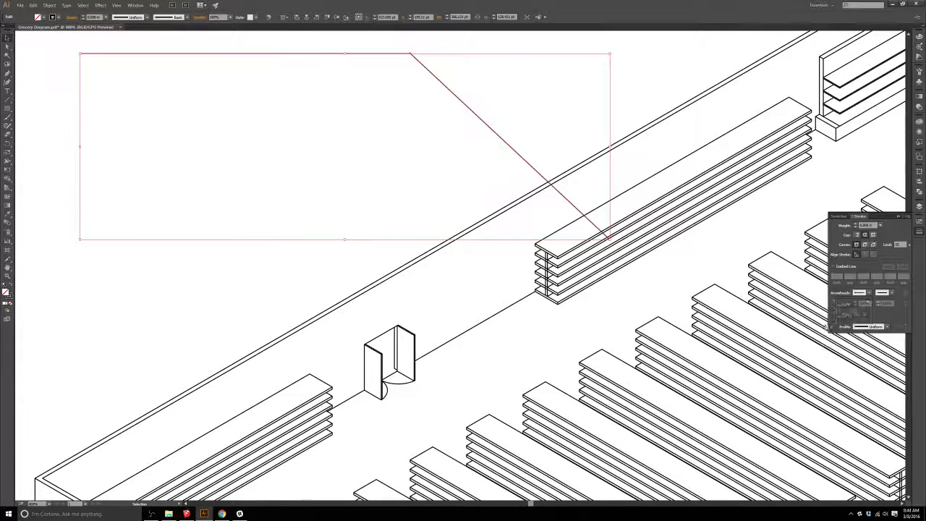
left_click(870, 293)
scroll(850, 351, "down", 3)
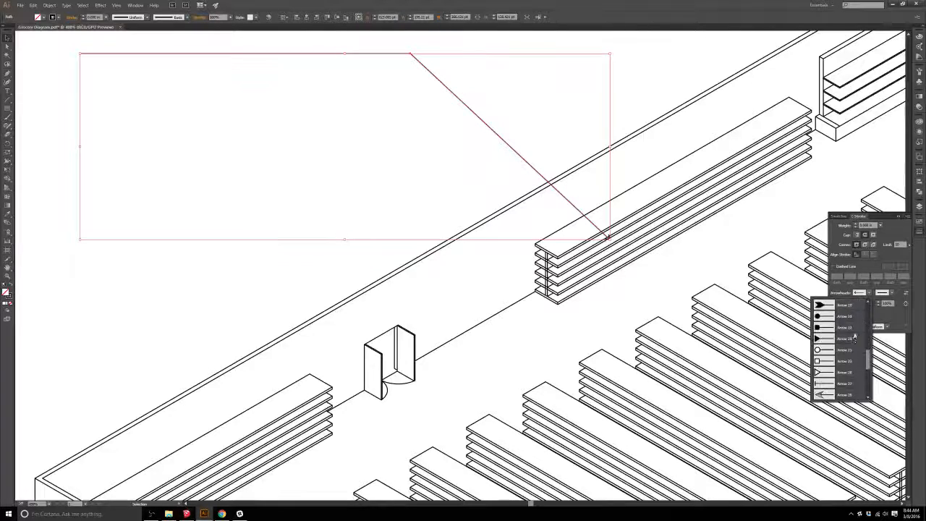
scroll(850, 351, "up", 3)
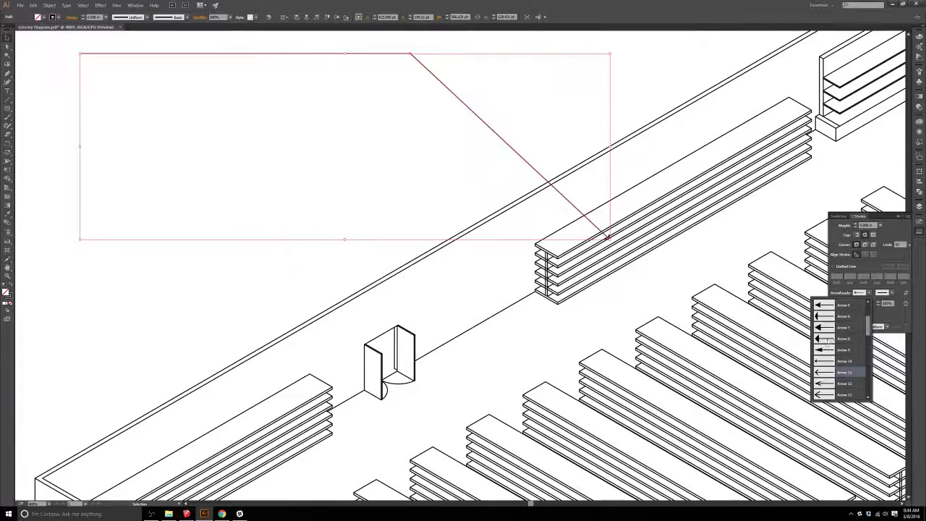
left_click(825, 351)
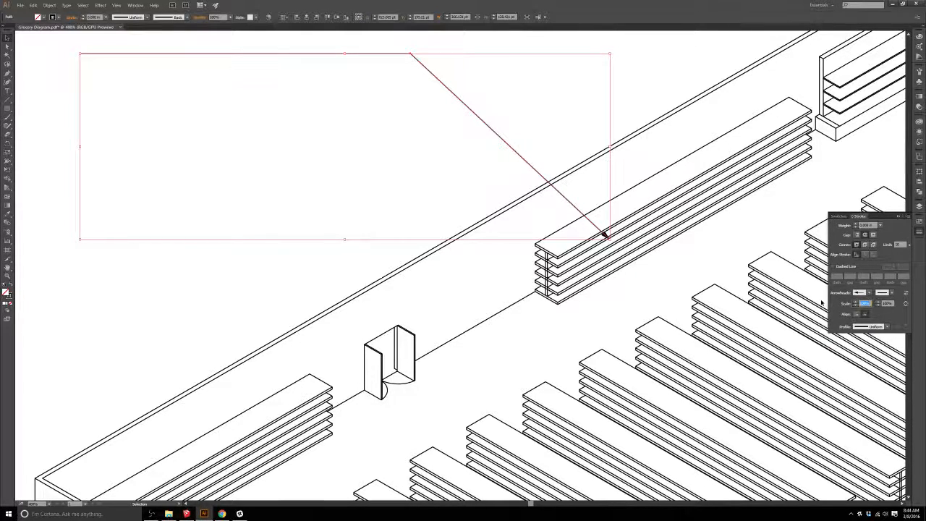
key("Return")
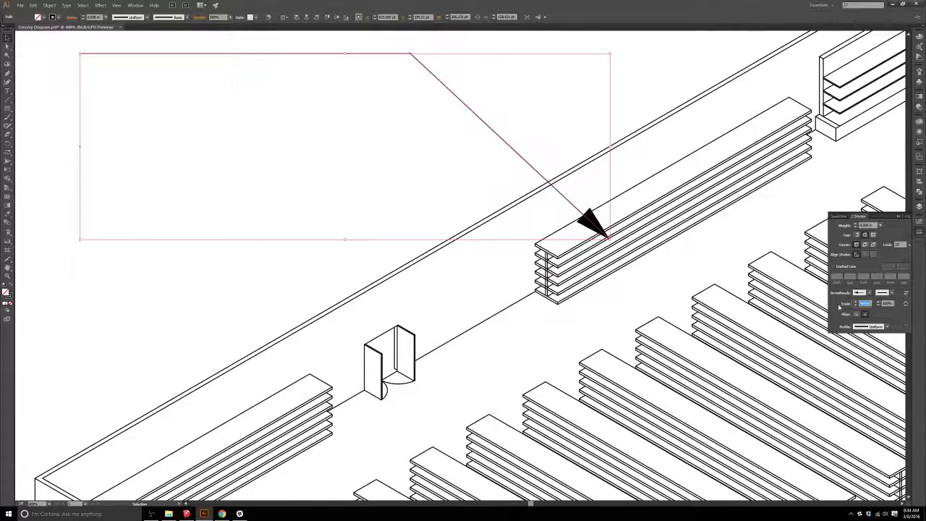
left_click(690, 278)
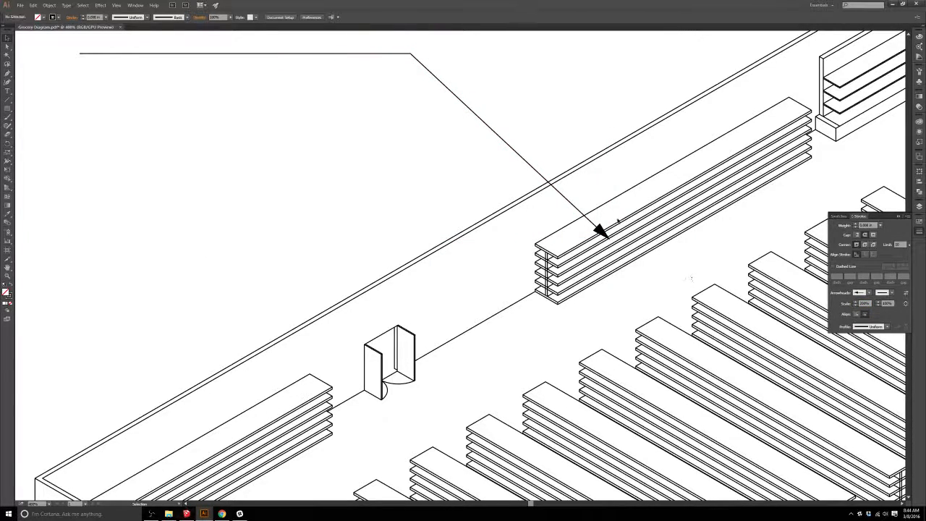
Step: Examine the arrow-tipped leader line against the whole diagram at several zoom levels
scroll(608, 223, "down", 4)
left_click_drag(611, 191, 423, 134)
scroll(261, 124, "up", 3)
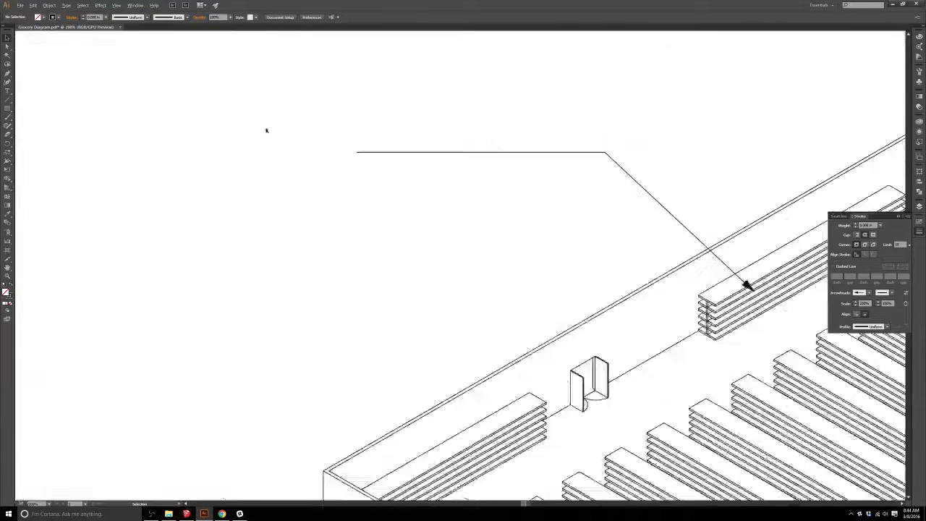
left_click_drag(292, 144, 405, 156)
scroll(405, 157, "down", 3)
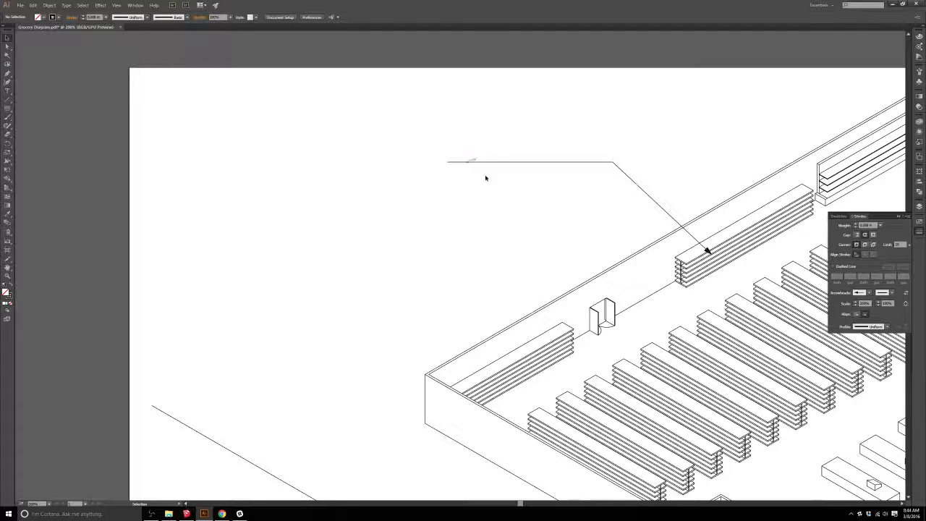
scroll(482, 173, "down", 4)
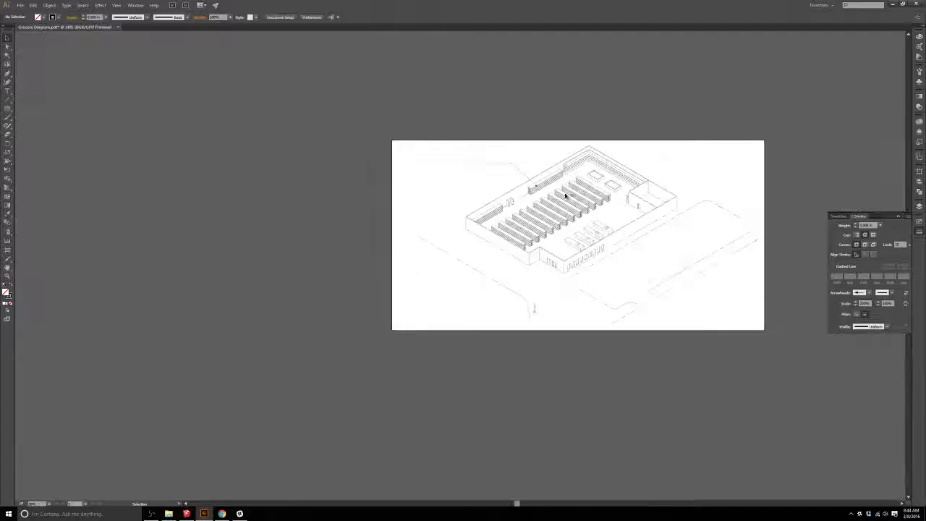
scroll(483, 180, "up", 1)
scroll(551, 181, "up", 1)
left_click_drag(551, 181, 411, 175)
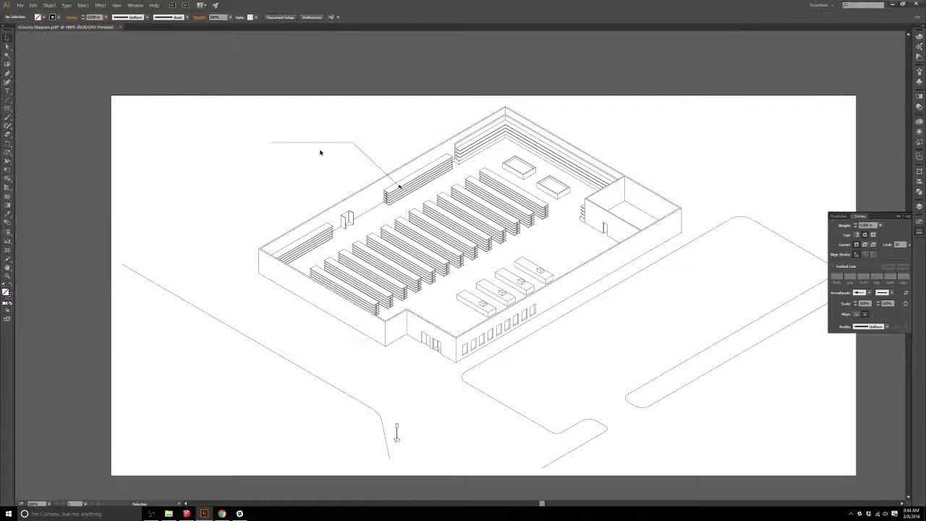
scroll(320, 153, "up", 1)
left_click_drag(420, 187, 348, 139)
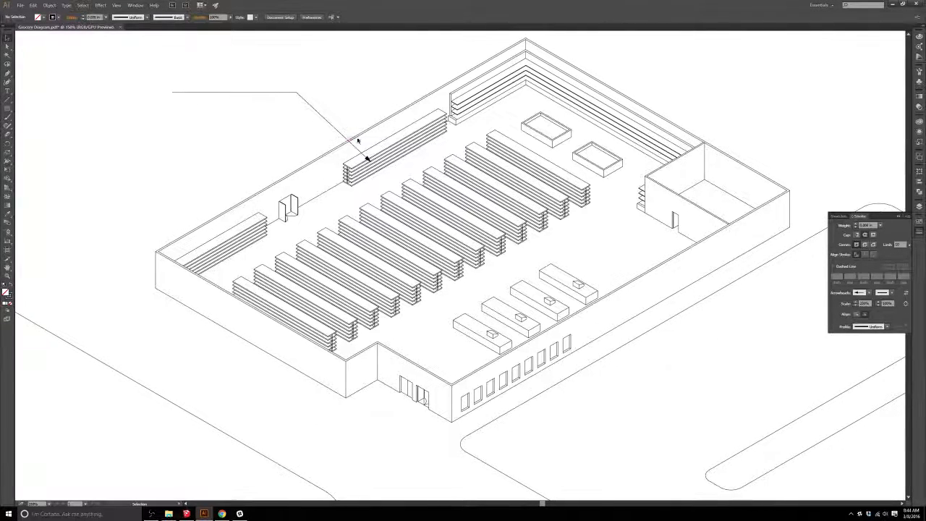
Step: Place a text object in the blank area near the artboard's upper-left corner and set its font to Franklin Gothic Book
left_click_drag(155, 105, 298, 148)
key("t")
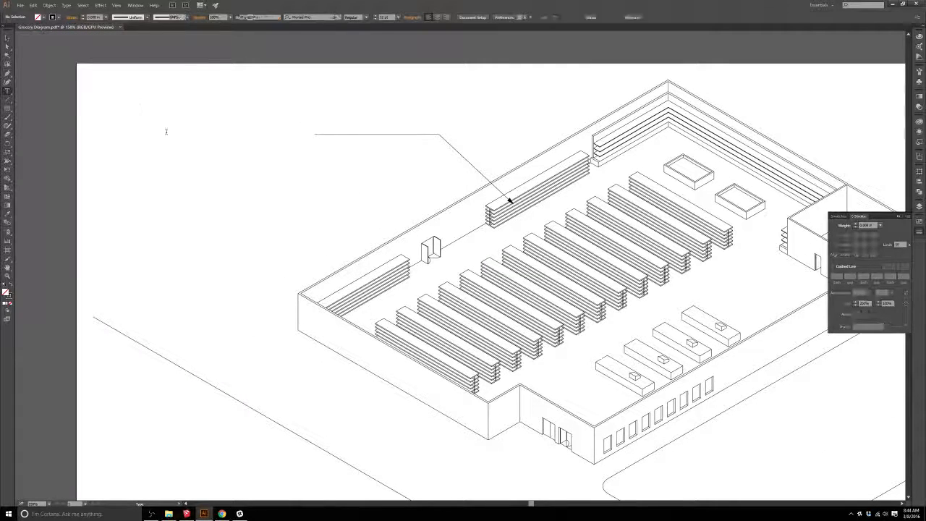
left_click(114, 103)
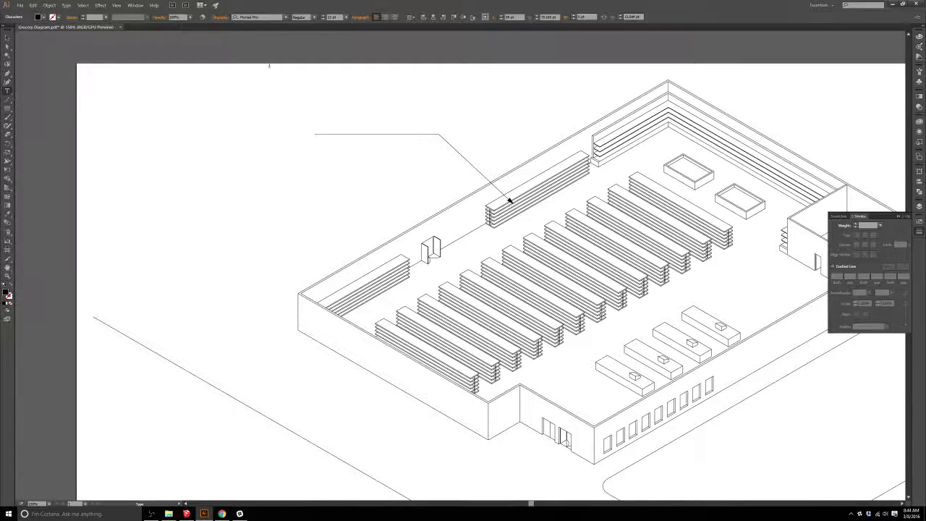
left_click(286, 17)
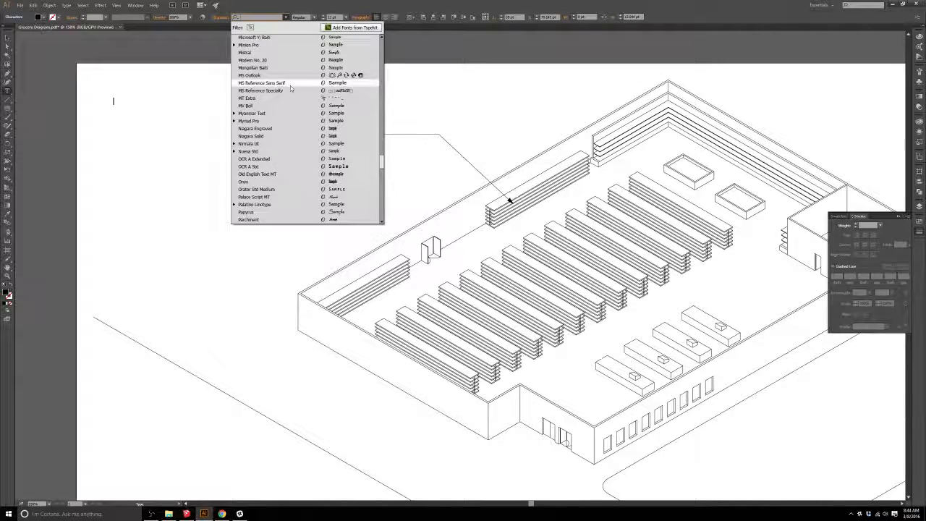
type("frankl")
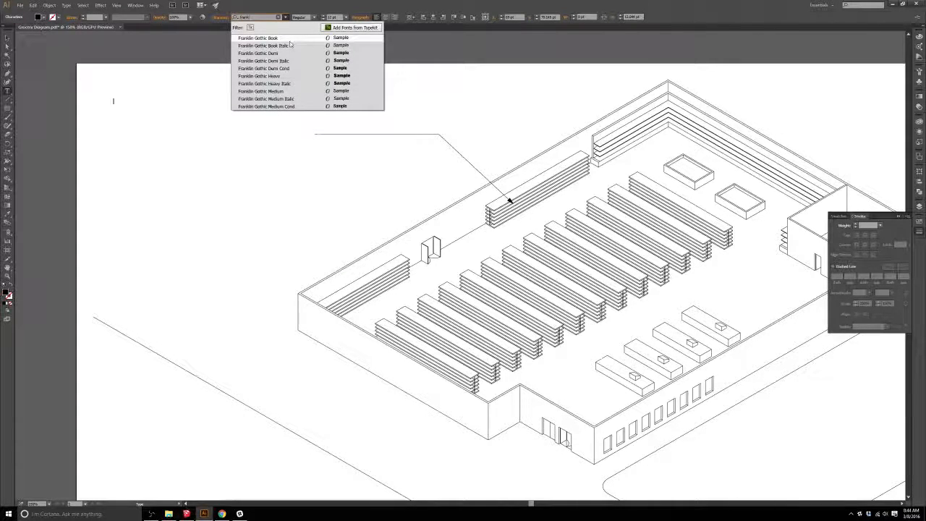
left_click(290, 42)
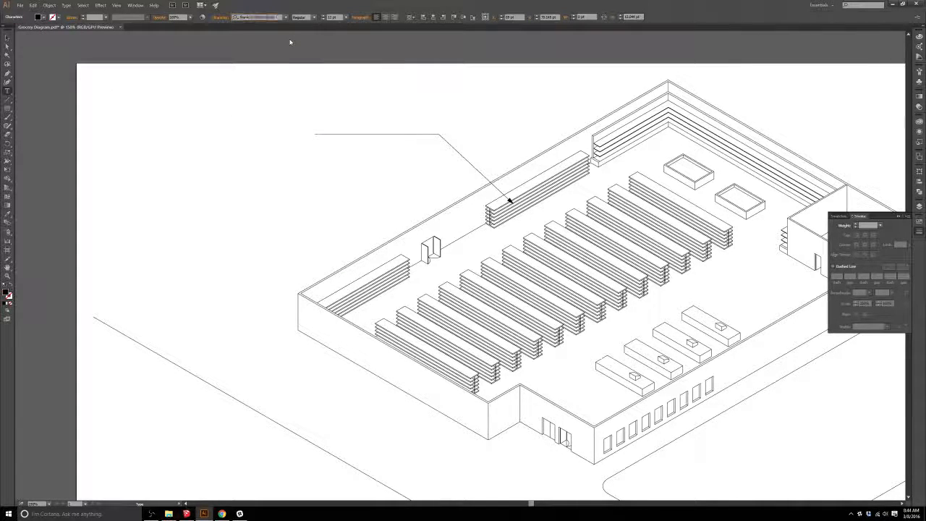
left_click(113, 103)
Step: Set the text size to 24 pt and enter "Vegetables" as the label
left_click(346, 17)
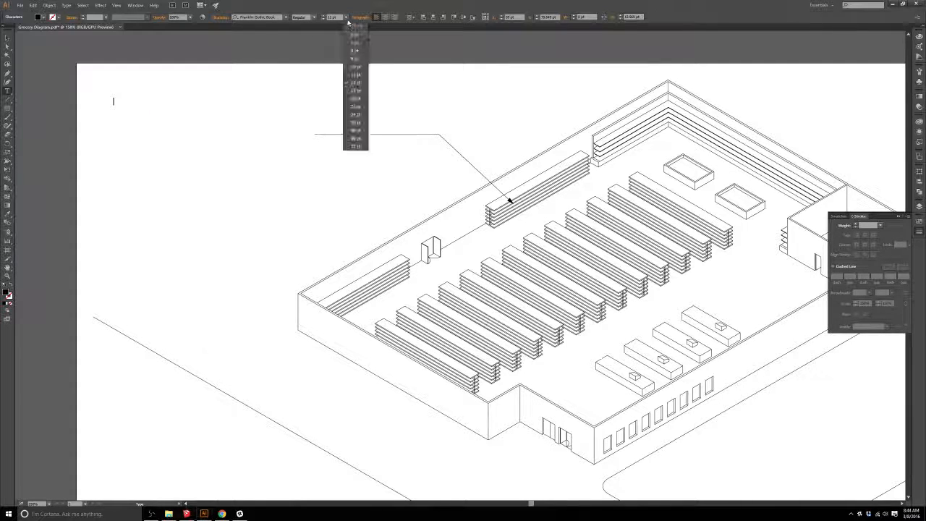
left_click(355, 114)
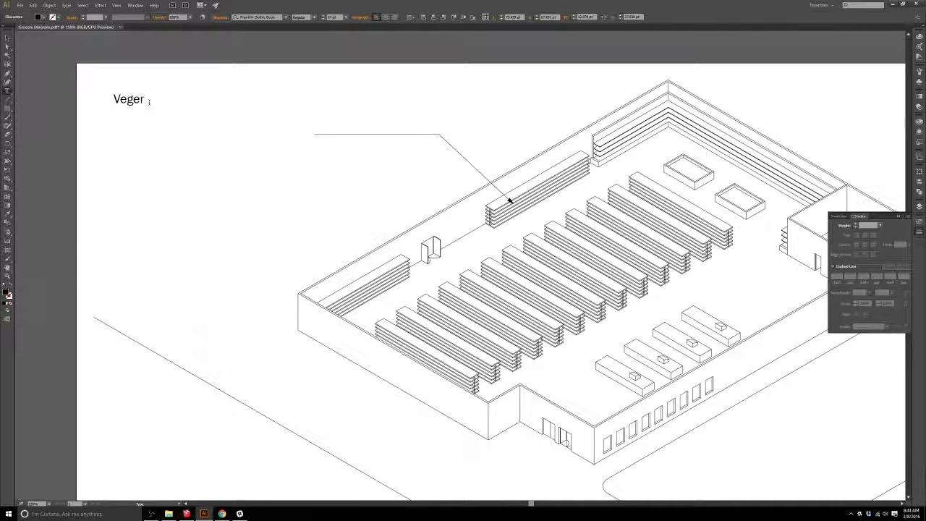
type("les")
key("Escape")
Step: Move the "Vegetables" label beside the leader line's free end and duplicate it directly below
left_click_drag(158, 103, 287, 194)
key("ctrl+z")
key("Escape")
key("ctrl+z")
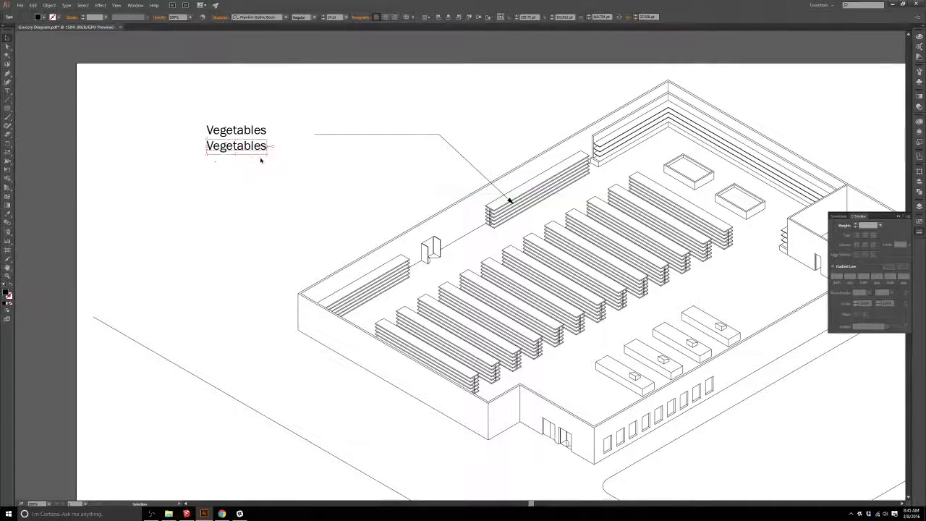
double_click(244, 146)
key("ctrl+a")
key("Escape")
left_click_drag(267, 154, 275, 165)
key("ctrl+z")
Step: Replace the lower copy's text with "We found these items at this location." on two lines at 18 pt
double_click(264, 147)
key("ctrl+a")
type("We f")
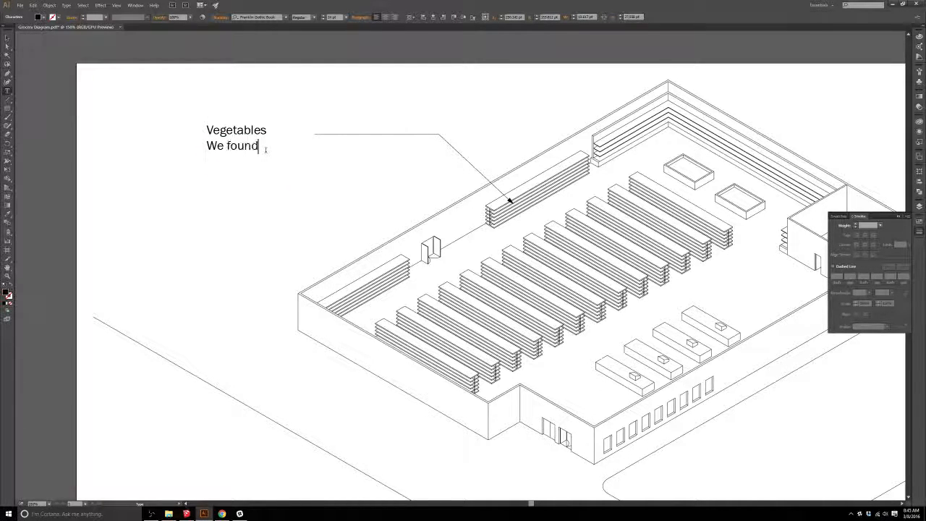
left_click(345, 18)
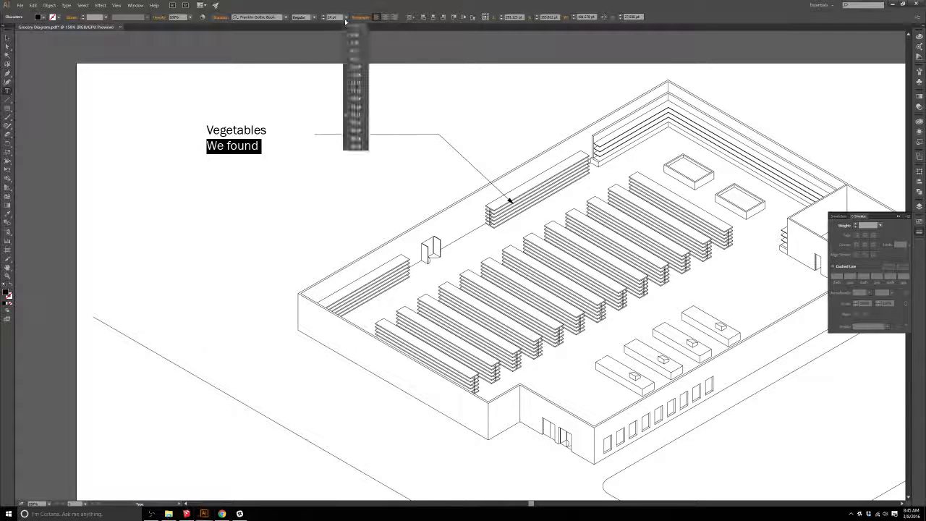
left_click(354, 100)
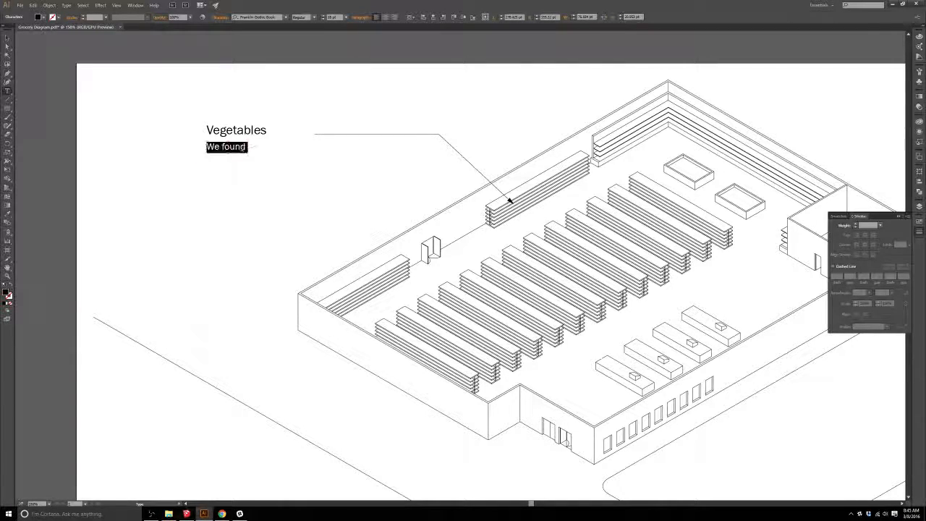
type("und")
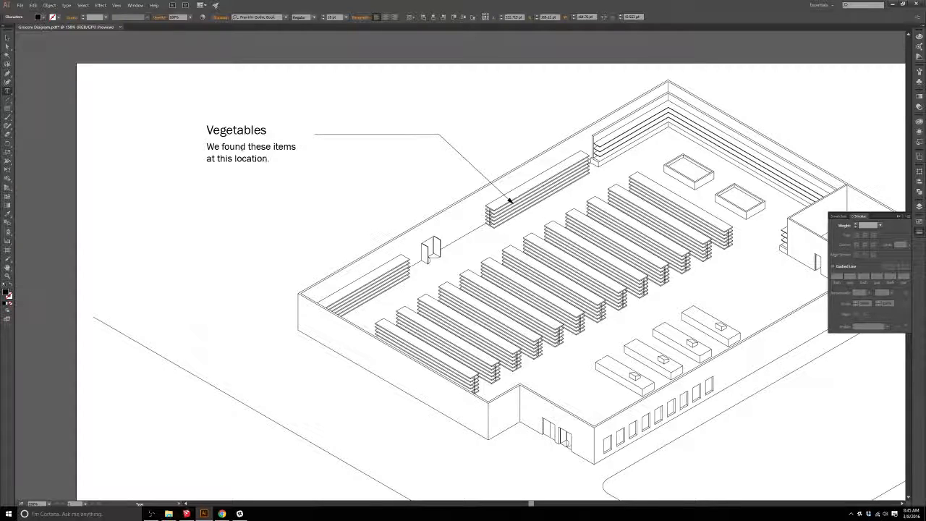
key("Escape")
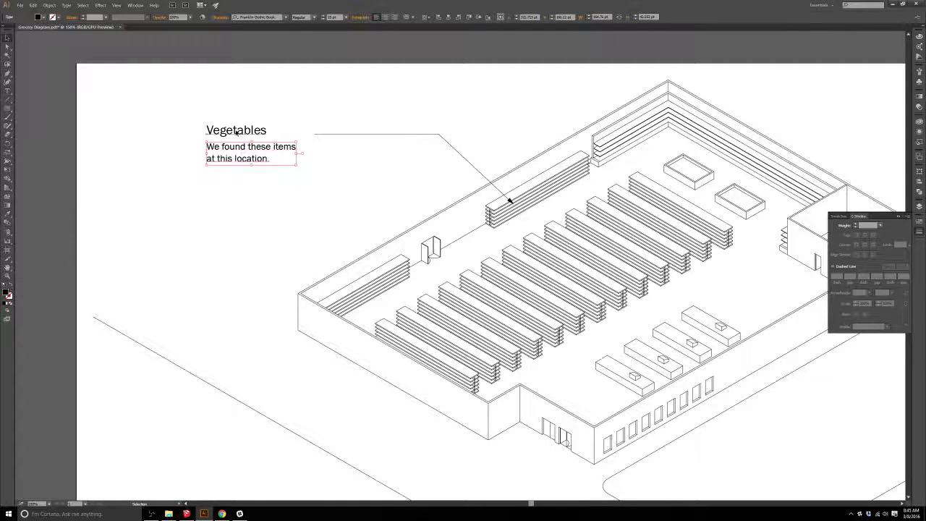
Step: Change the "Vegetables" heading to a bold Franklin Gothic font
double_click(239, 132)
key("ctrl+a")
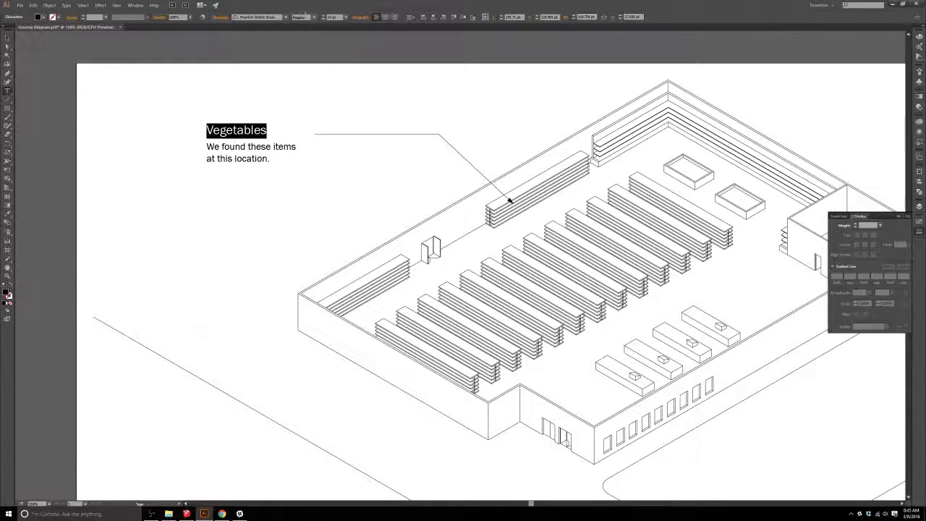
left_click(287, 18)
left_click(289, 49)
key("Right")
key("Escape")
Step: Extend the leader line's free end horizontally to the left edge of the "Vegetables" label using Direct Selection
left_click(264, 158)
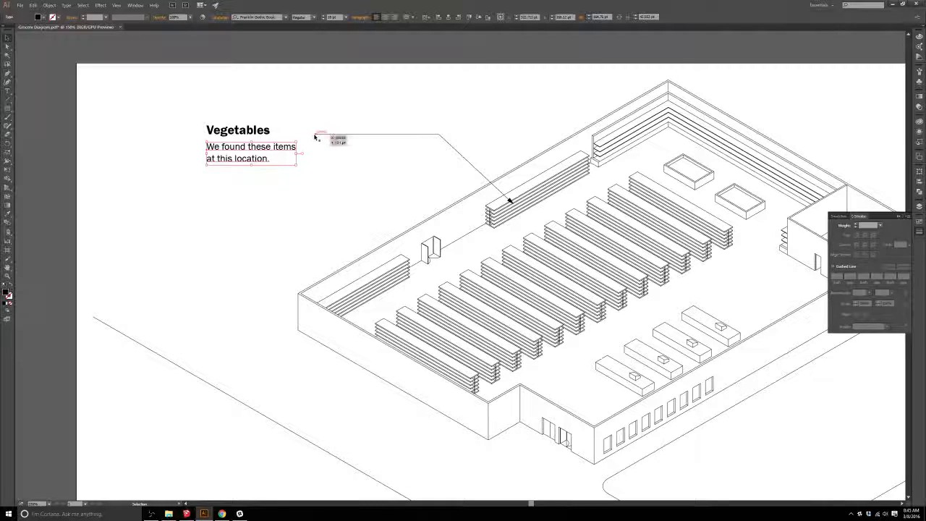
scroll(398, 154, "up", 1)
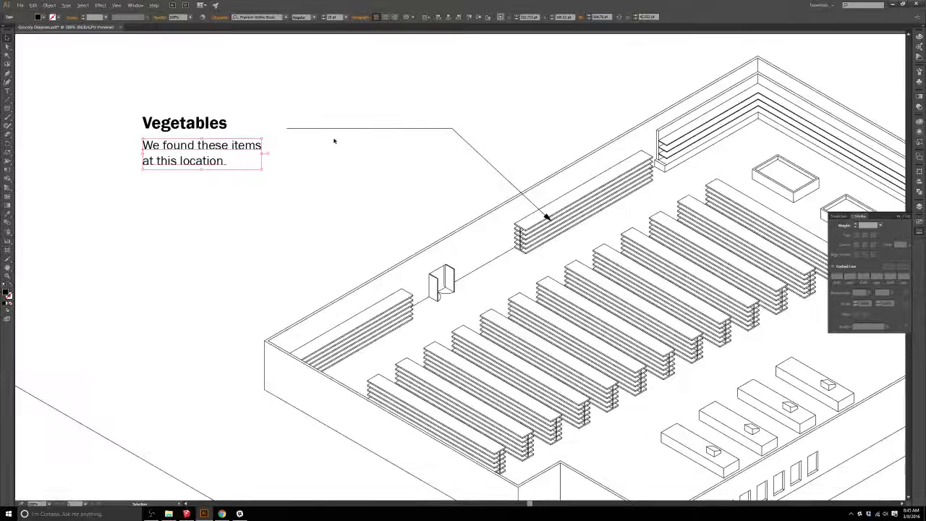
left_click(304, 129)
left_click(454, 136)
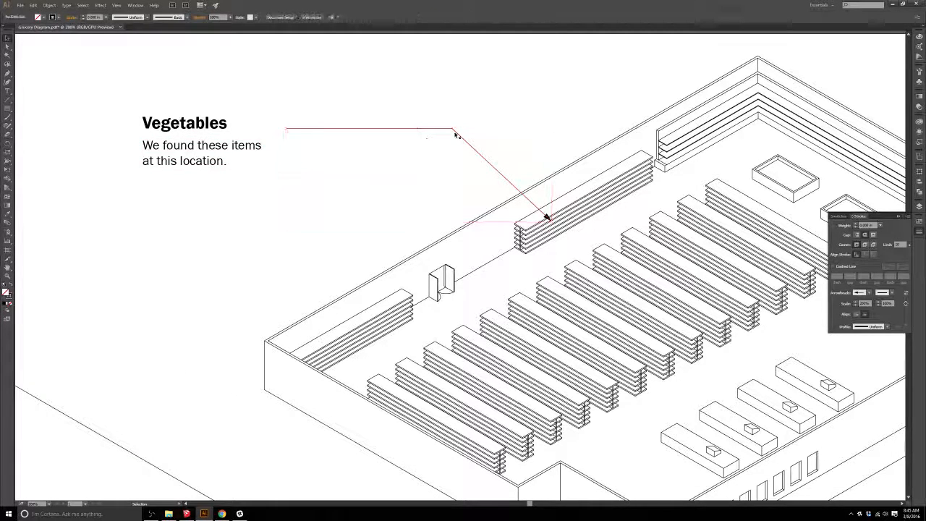
double_click(454, 131)
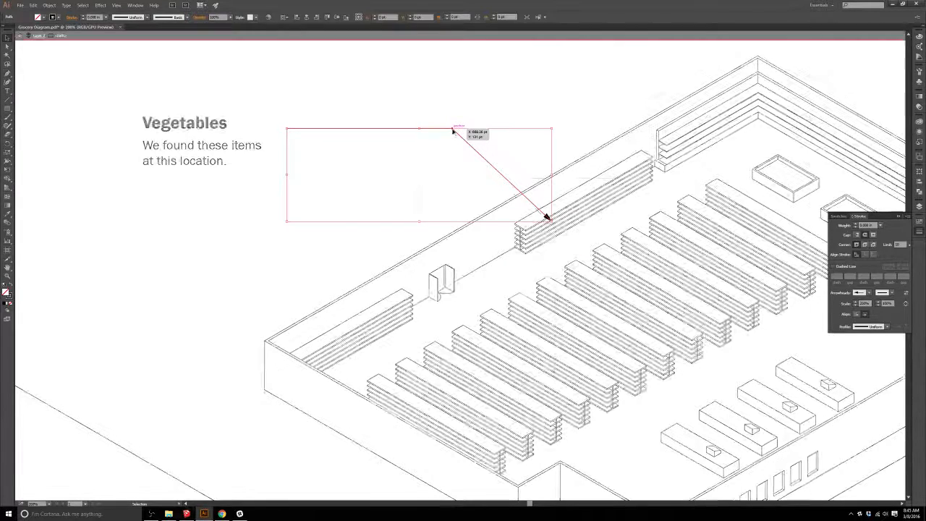
key("a")
key("v")
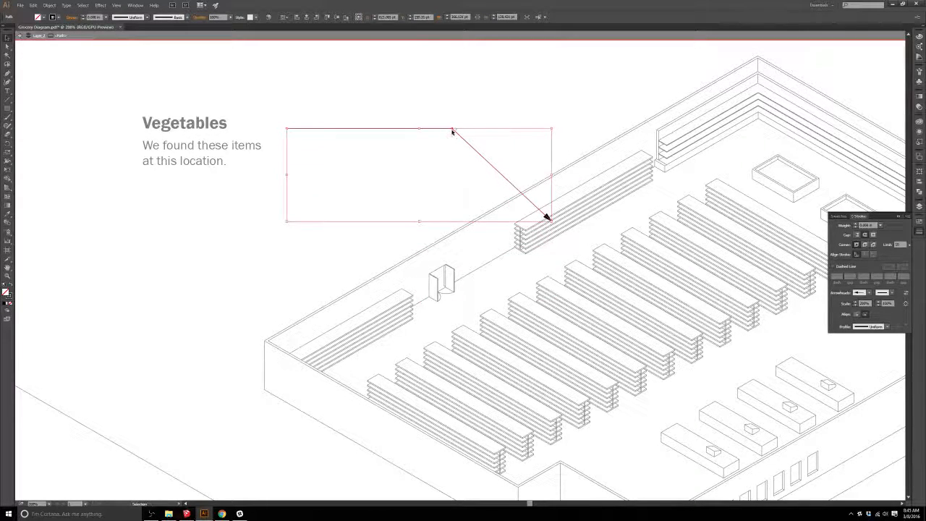
key("a")
key("v")
key("a")
mouse_move(454, 131)
left_mouse_down()
mouse_move(371, 190)
mouse_move(363, 78)
mouse_move(488, 163)
mouse_move(337, 116)
mouse_move(490, 100)
mouse_move(403, 135)
mouse_move(453, 128)
left_mouse_up()
left_click_drag(288, 130, 140, 131)
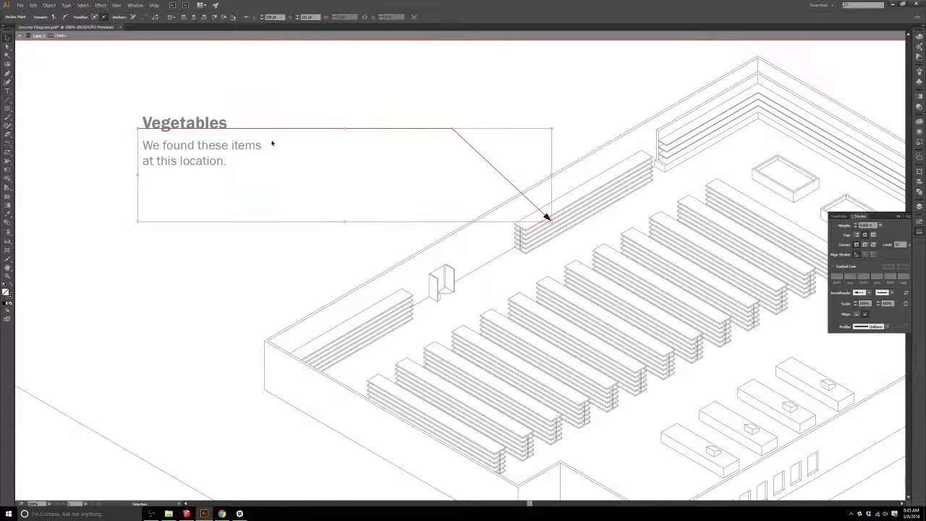
key("Escape")
Step: Move the "Vegetables" heading just above the leader line and the description text closer beneath it
left_click(193, 123)
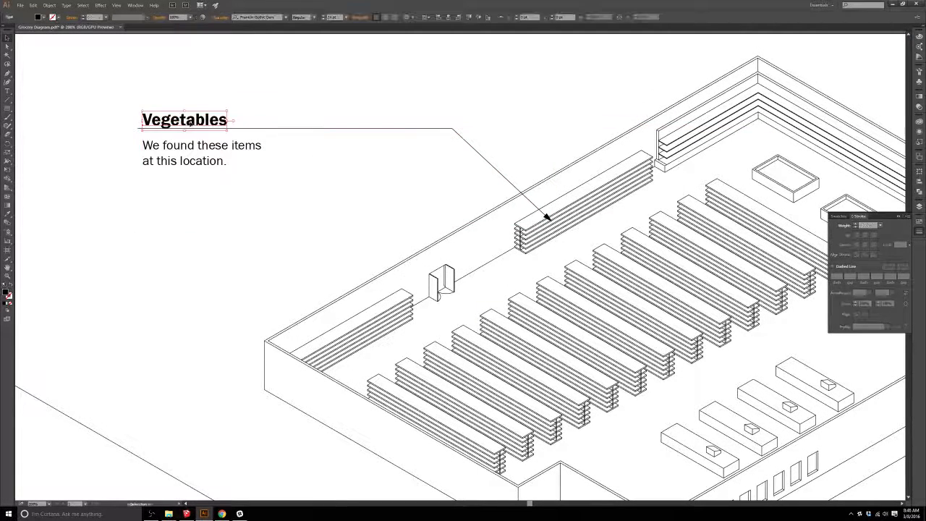
left_click_drag(179, 123, 179, 120)
left_click_drag(184, 158, 184, 149)
left_click(276, 170)
Step: Cut the leader line with the Scissors tool just past the description text and delete a short piece to leave a gap
key("c")
left_click(270, 128)
left_click(270, 129)
key("Delete")
Step: Remove the arrowhead from the separated line segment between the heading and the description
left_click(253, 129)
left_click(866, 293)
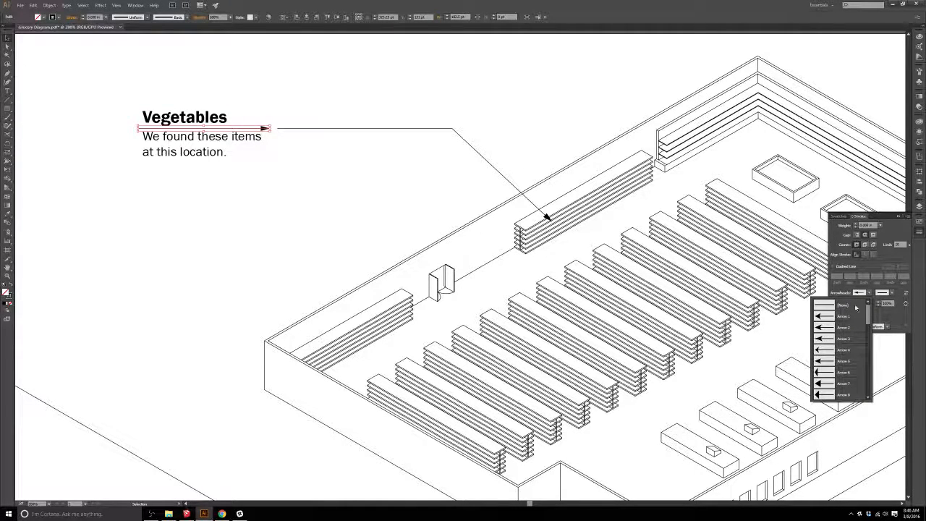
left_click(859, 306)
left_click(366, 190)
key("ctrl+0")
key("ctrl+1")
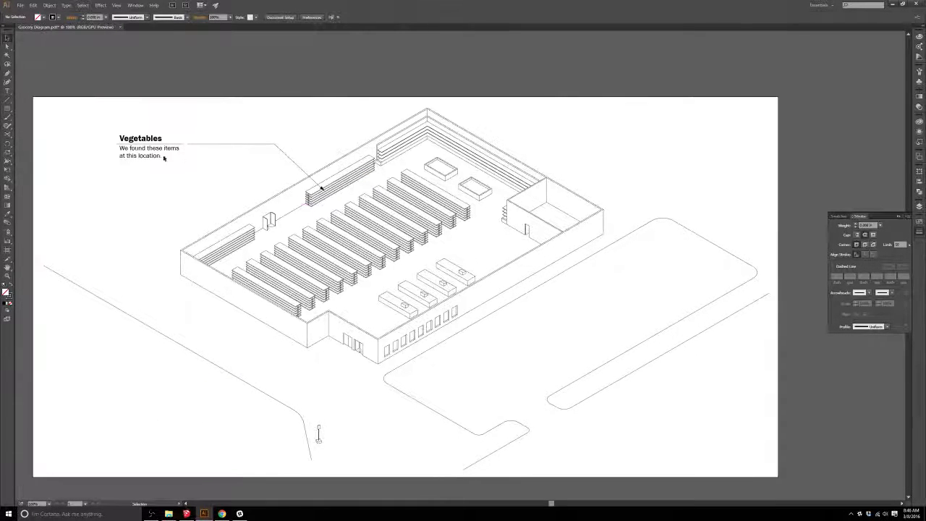
Step: Duplicate the "Vegetables" label together with its description and leader line directly below the original
left_click_drag(245, 122, 148, 212)
key("ctrl+equal")
left_click(250, 228)
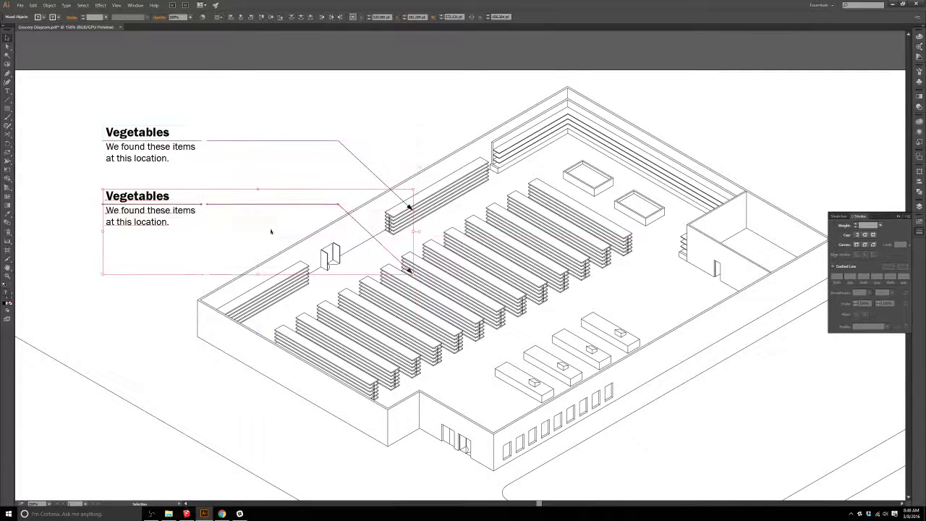
scroll(380, 248, "up", 1)
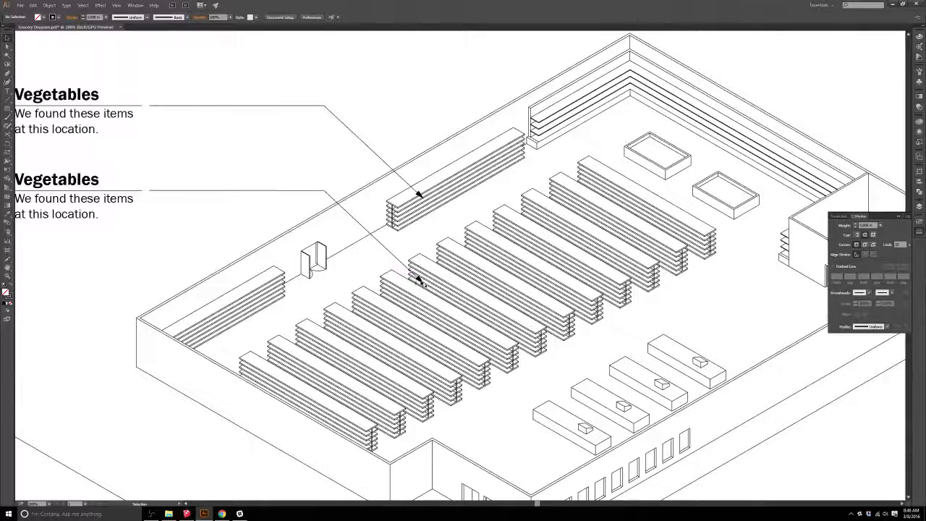
Step: Move the arrow tip of the duplicated leader line to the back end of a different aisle shelf using Direct Selection
left_click(415, 276)
key("a")
left_click_drag(423, 283, 351, 301)
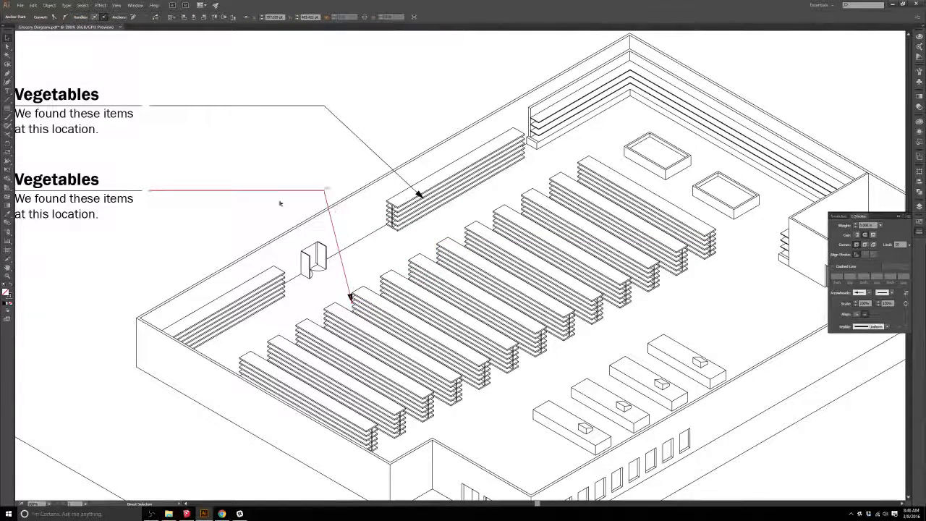
left_click(203, 230)
left_click_drag(201, 232, 347, 239)
Step: Change the duplicated label's heading to "Peanut Butter"
double_click(215, 187)
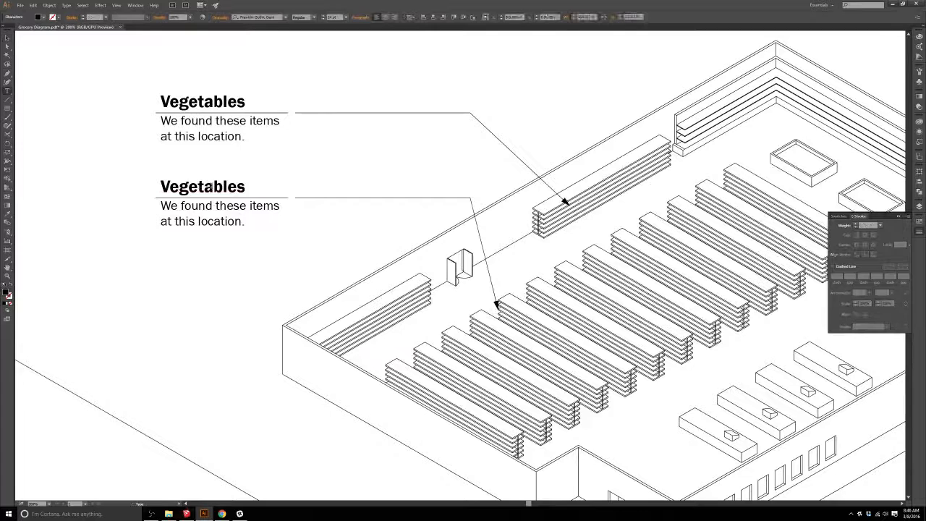
double_click(215, 187)
type("Pean")
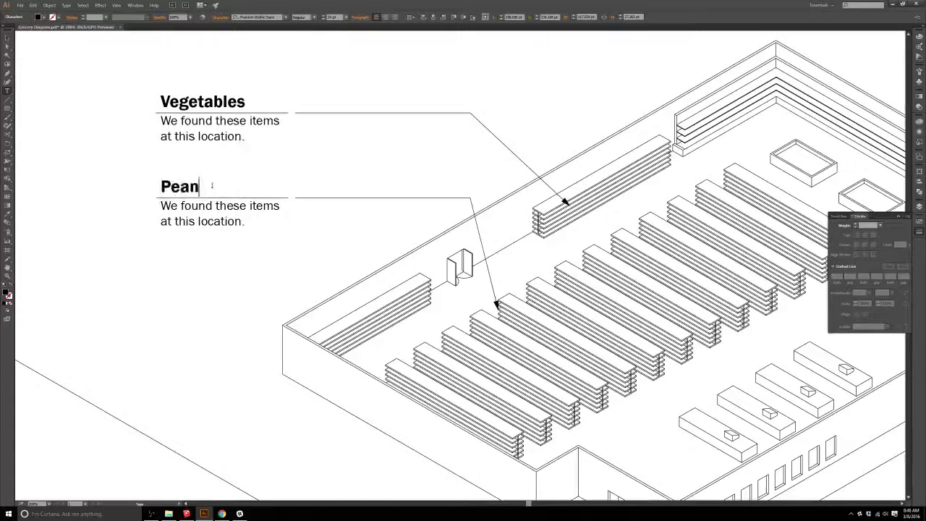
type("ut Butter")
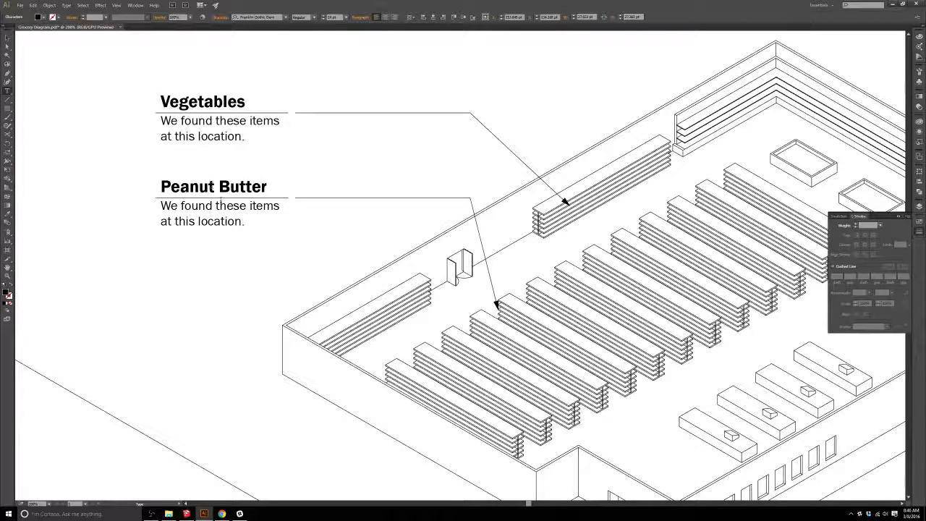
key("Escape")
left_click(306, 238)
scroll(306, 239, "down", 1)
left_click_drag(383, 243, 254, 219)
scroll(253, 230, "down", 1)
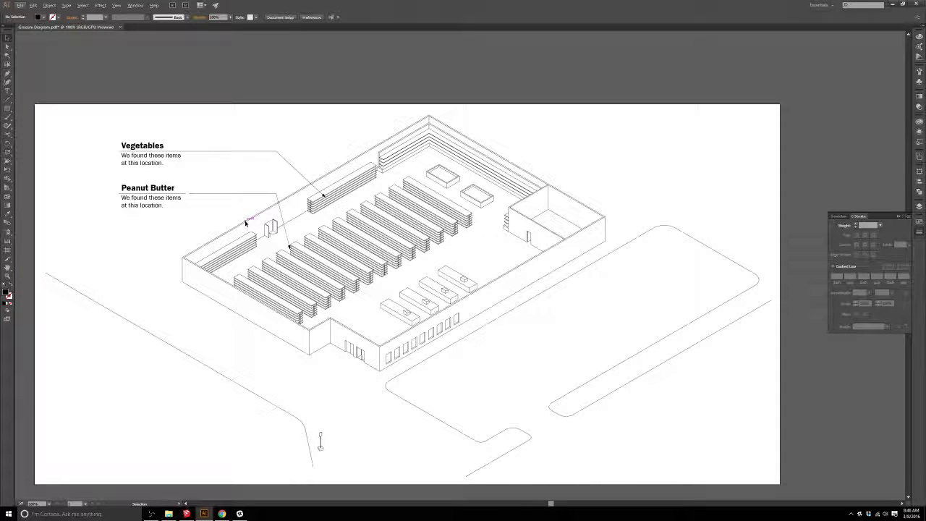
Step: Draw a straight Pen line on the Linework layer from the back-wall shelving's base corner to the back end of the nearest aisle shelf
scroll(388, 200, "up", 1)
left_click_drag(407, 201, 371, 213)
left_click(920, 207)
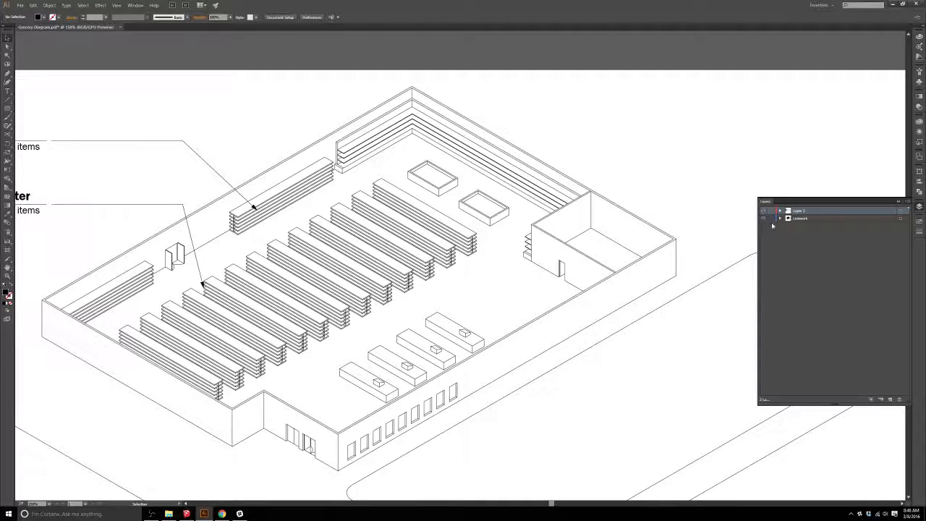
left_click(799, 217)
scroll(539, 211, "up", 1)
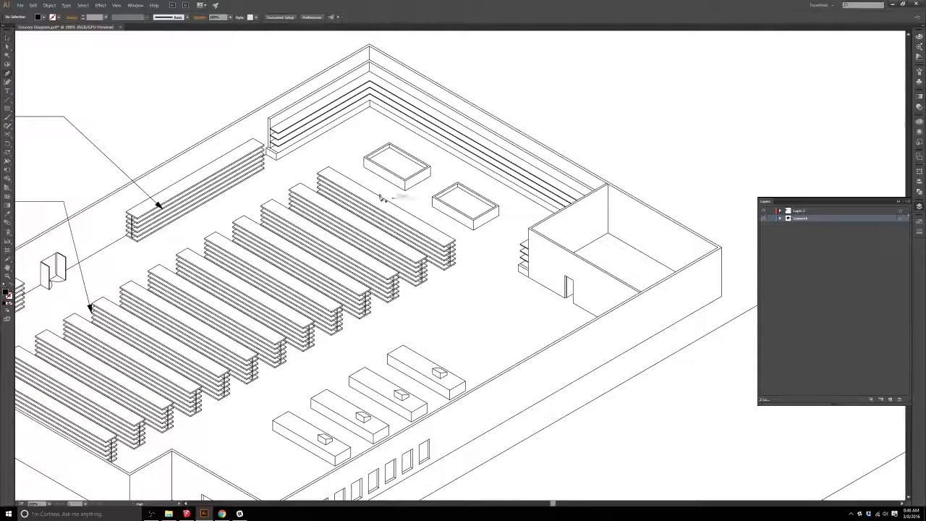
left_click(276, 160)
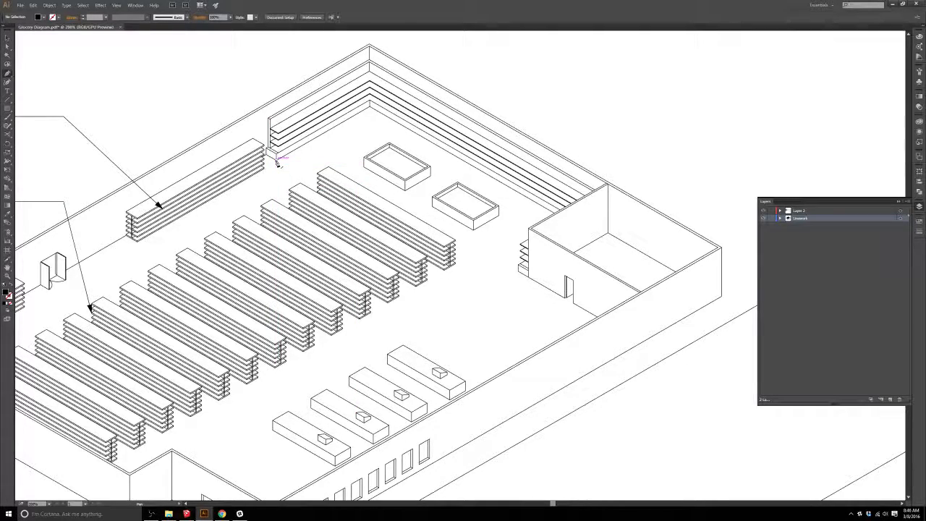
key("shift+x")
left_click(319, 181)
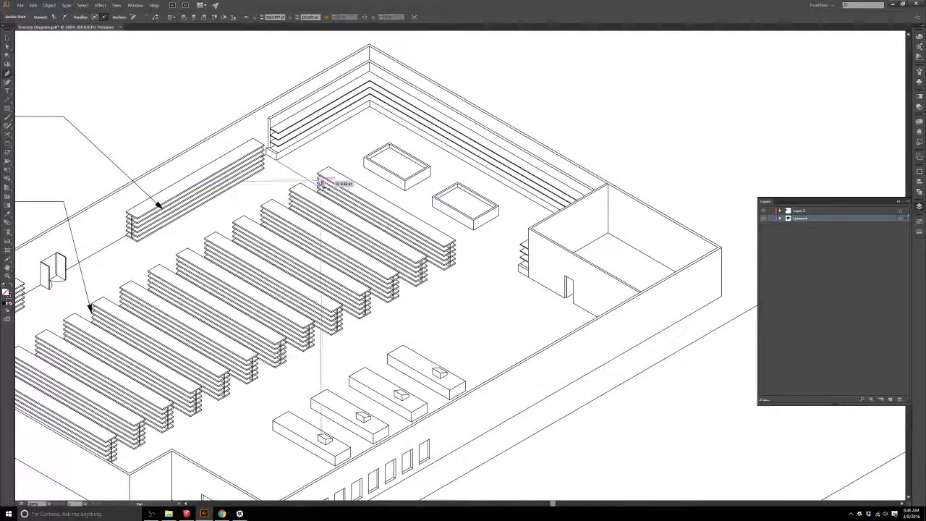
scroll(320, 181, "up", 3)
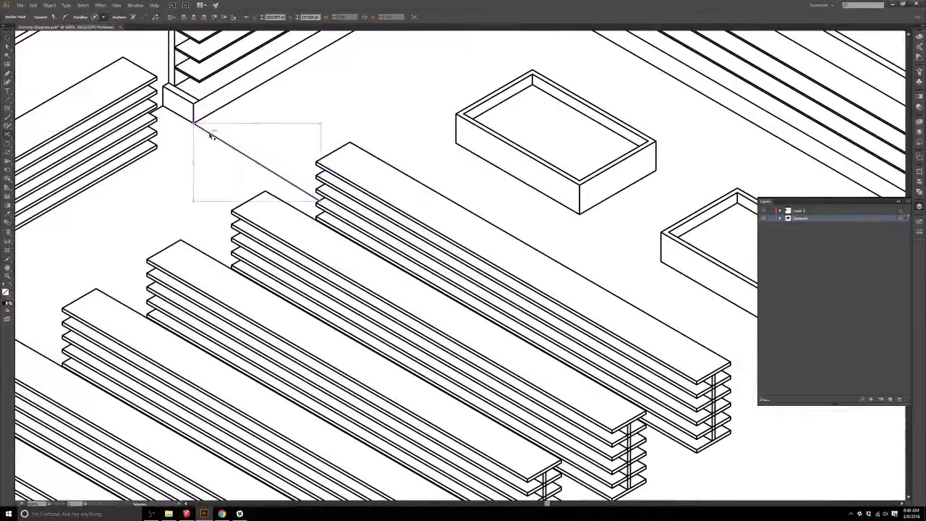
Step: Set the stroke of the new connecting line to None
key("v")
left_click(58, 18)
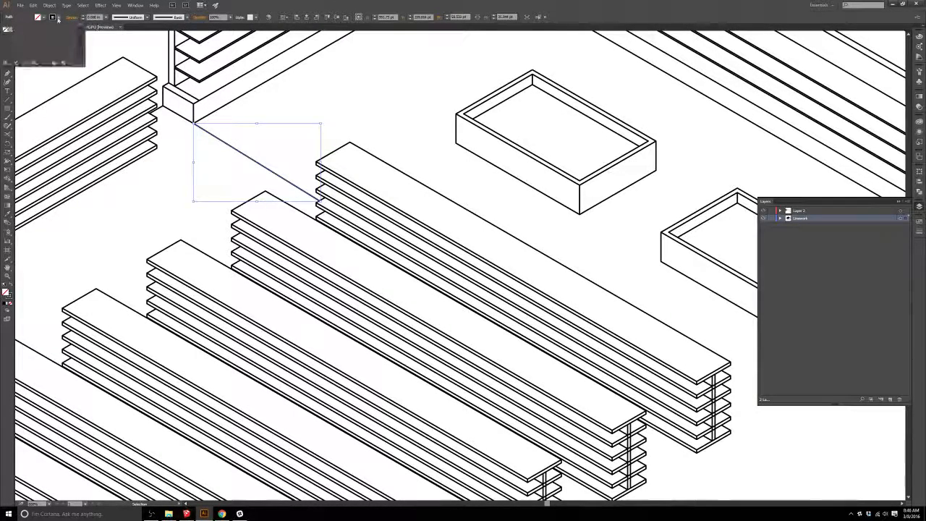
left_click(6, 30)
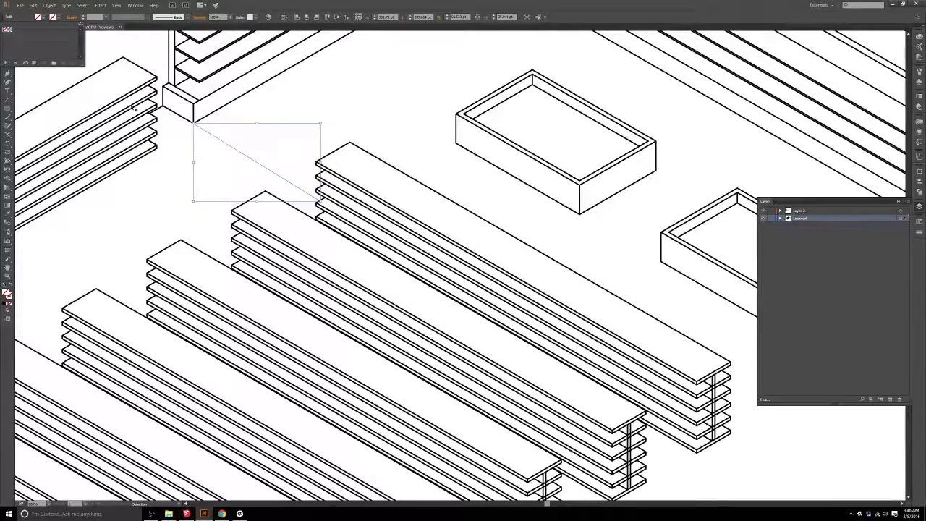
left_click(180, 159)
Step: Draw an unstroked two-segment path from the same aisle shelf's front base across the floor to the small shelving beside the enclosed room
key("space")
left_click_drag(297, 169, 214, 167)
key("p")
key("space")
left_click_drag(420, 252, 226, 159)
left_click(439, 348)
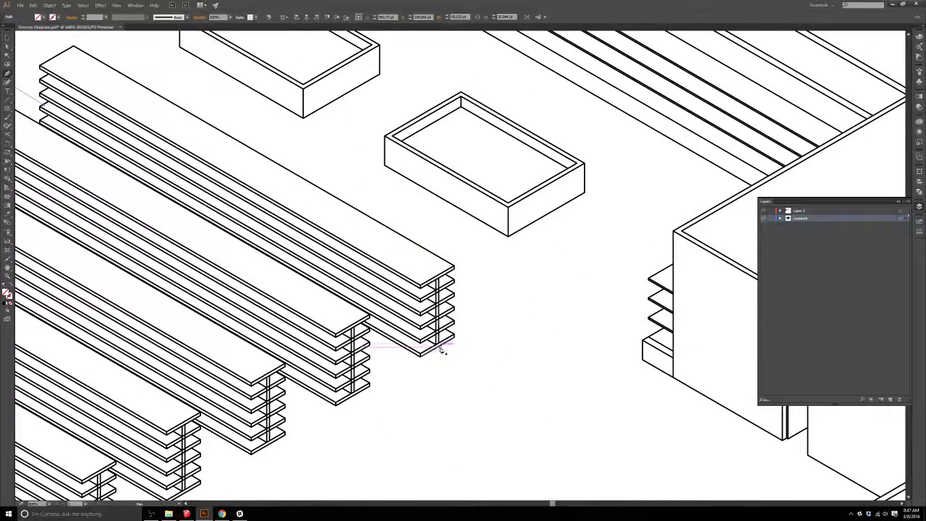
left_click(560, 419)
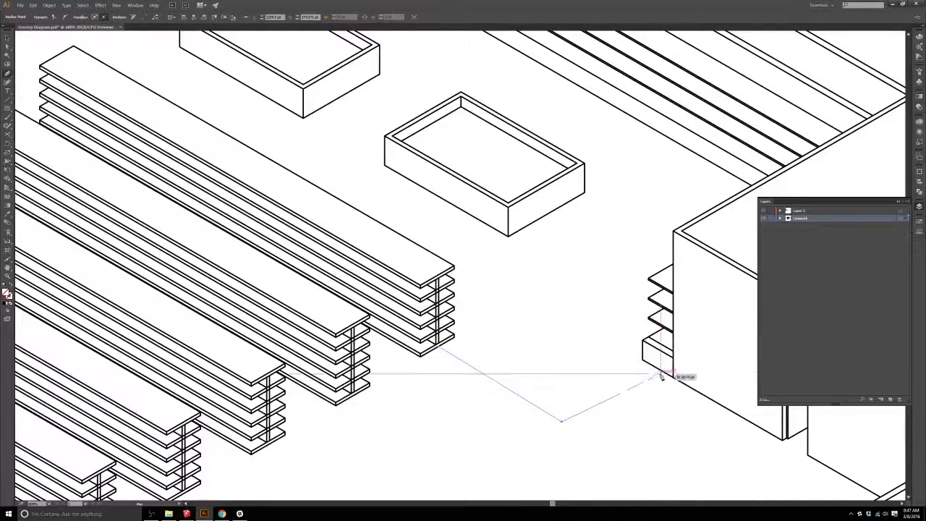
left_click(661, 373)
key("v")
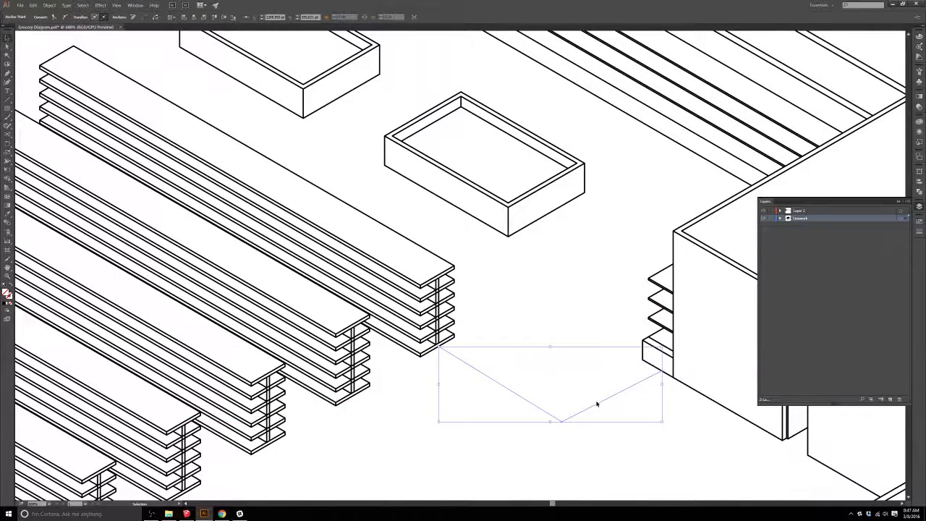
left_click(585, 378)
scroll(584, 378, "down", 4)
left_click_drag(589, 368, 439, 286)
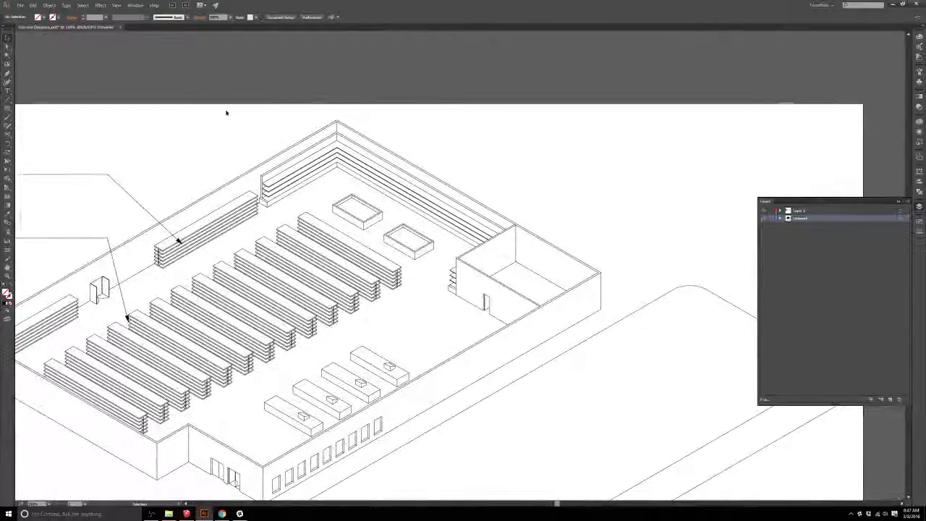
Step: Convert all artwork on the Linework layer into a Live Paint group and activate the Live Paint Bucket
left_click(553, 325)
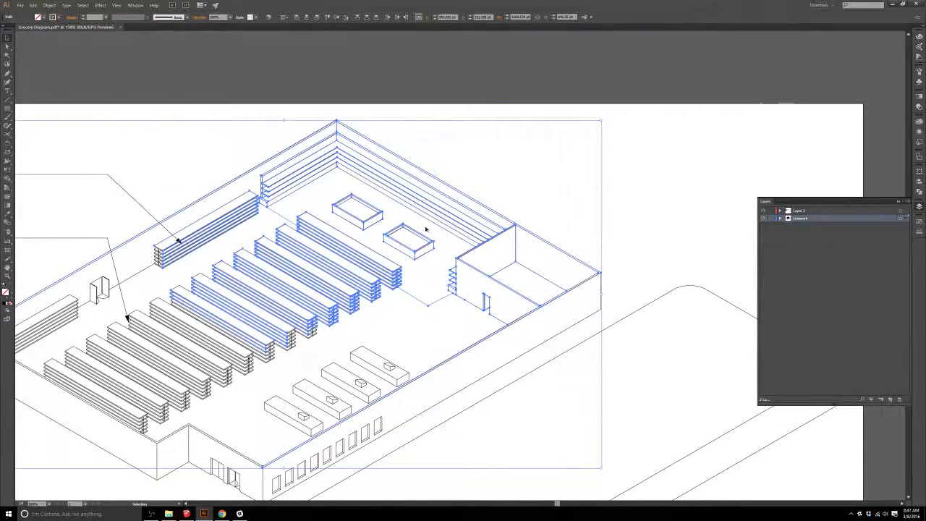
scroll(440, 157, "down", 1)
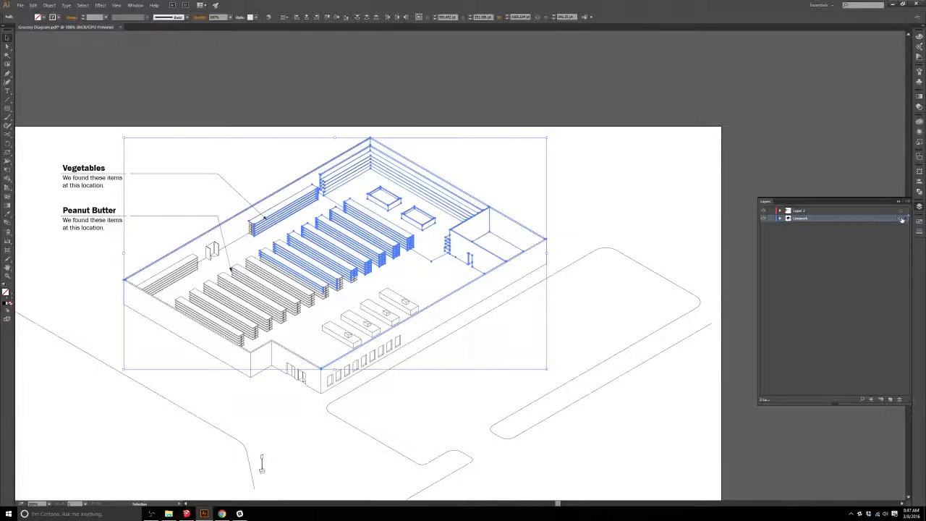
left_click(902, 219)
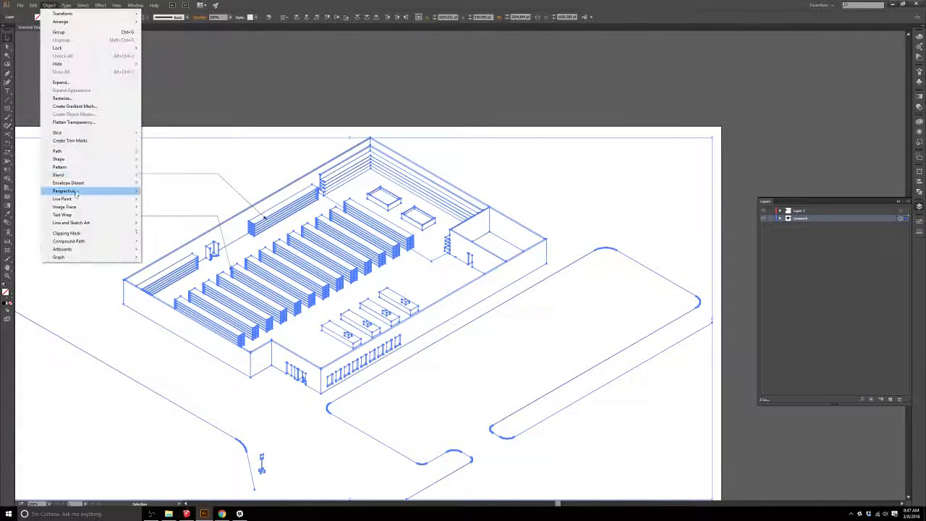
mouse_move(87, 199)
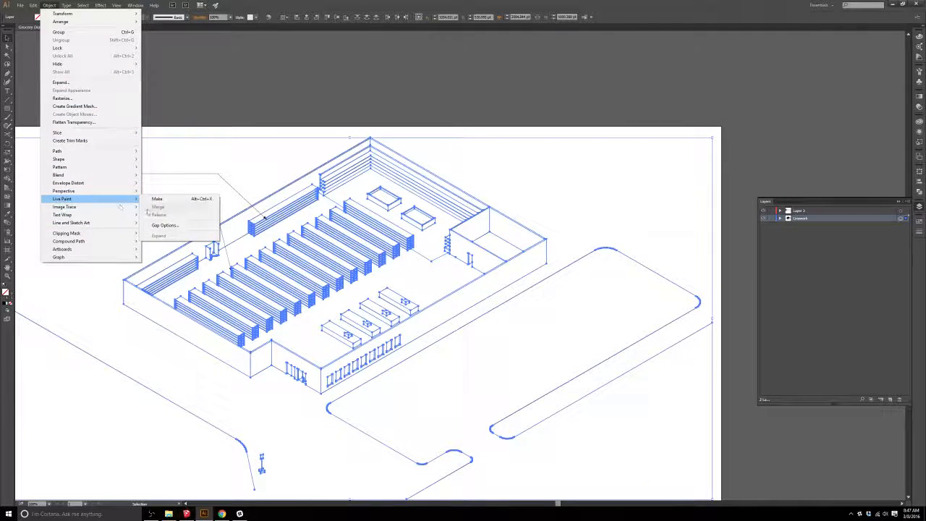
left_click(158, 199)
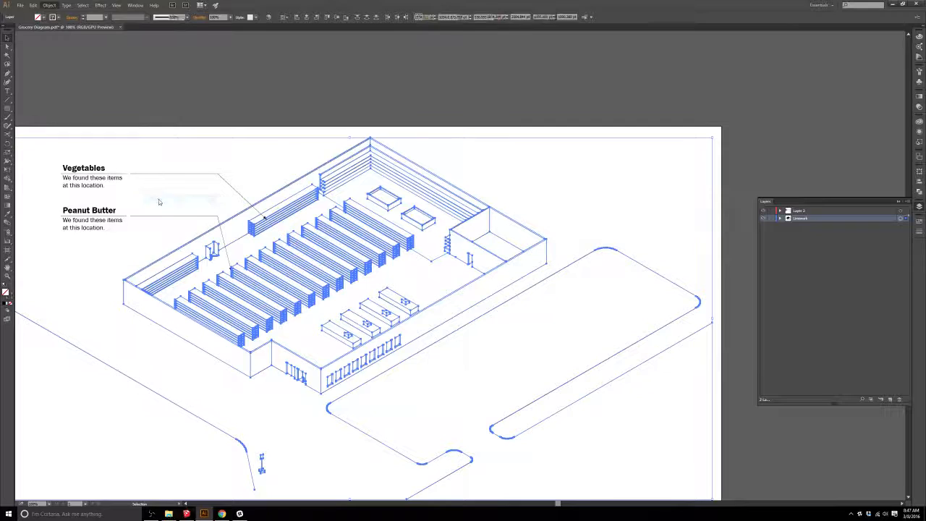
left_click(453, 175)
key("k")
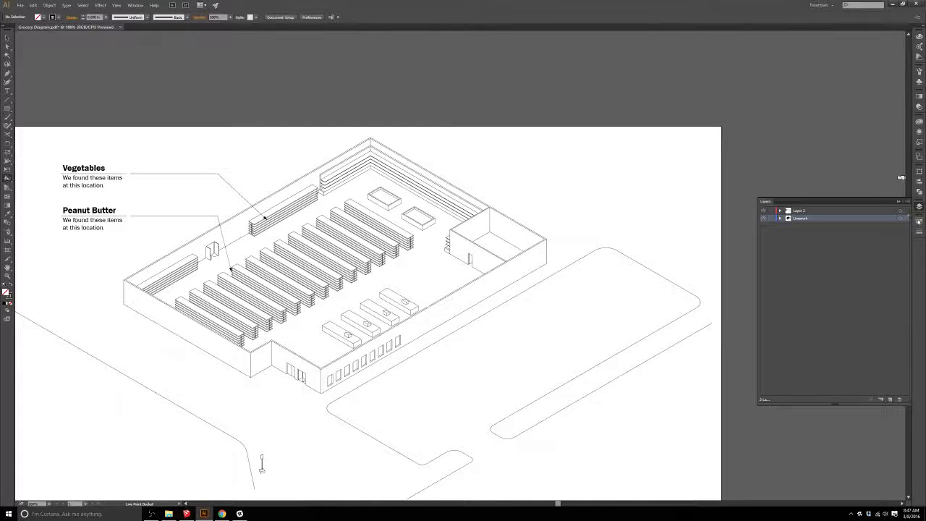
left_click(918, 221)
left_click(905, 217)
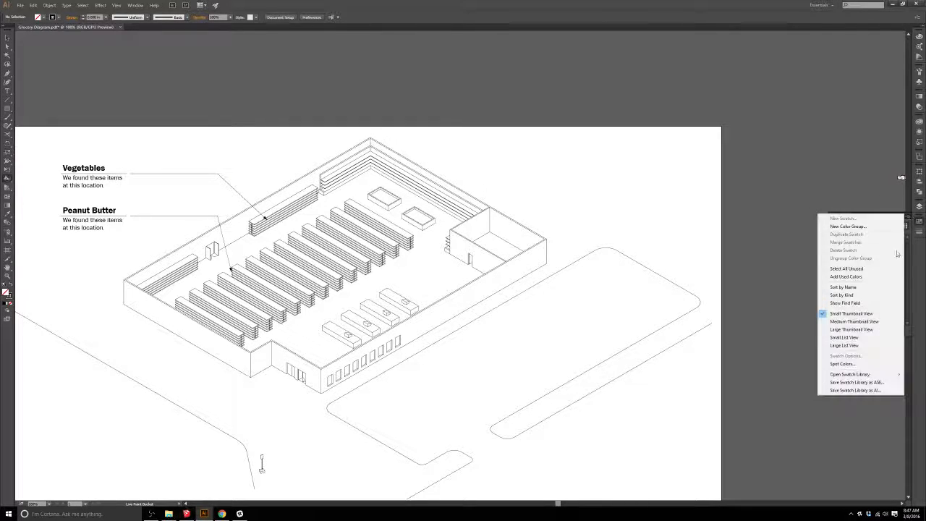
left_click(919, 223)
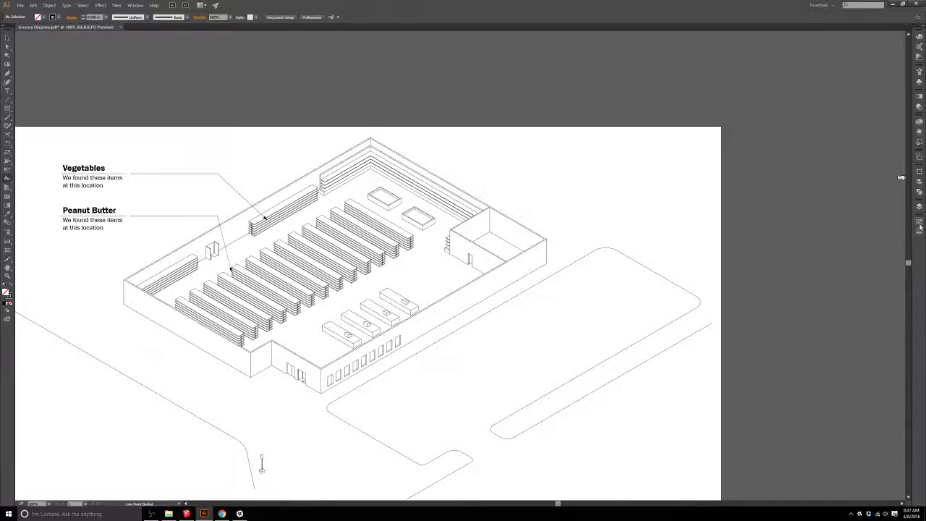
left_click(919, 223)
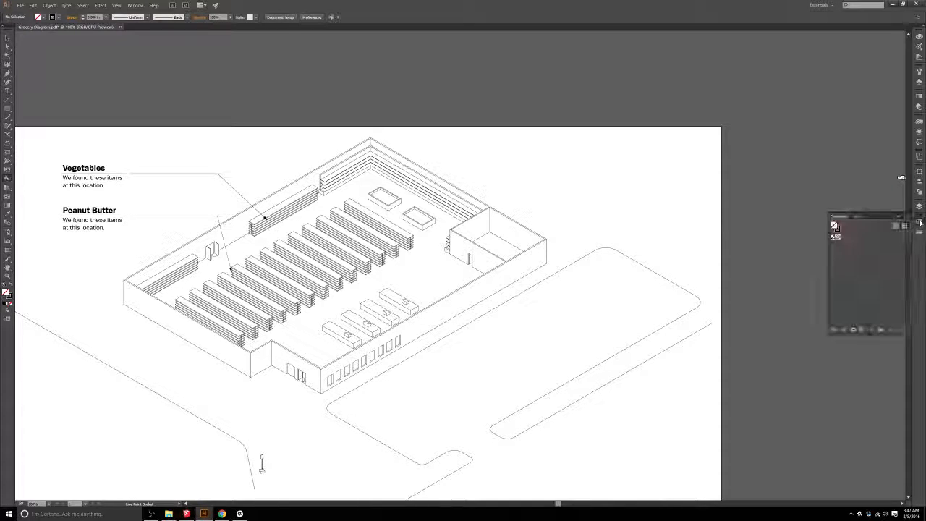
left_click(907, 217)
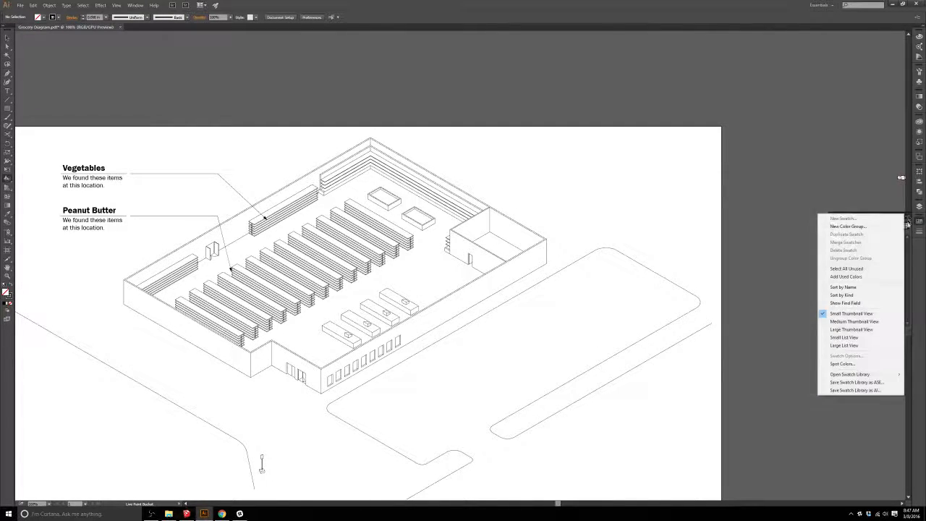
mouse_move(881, 375)
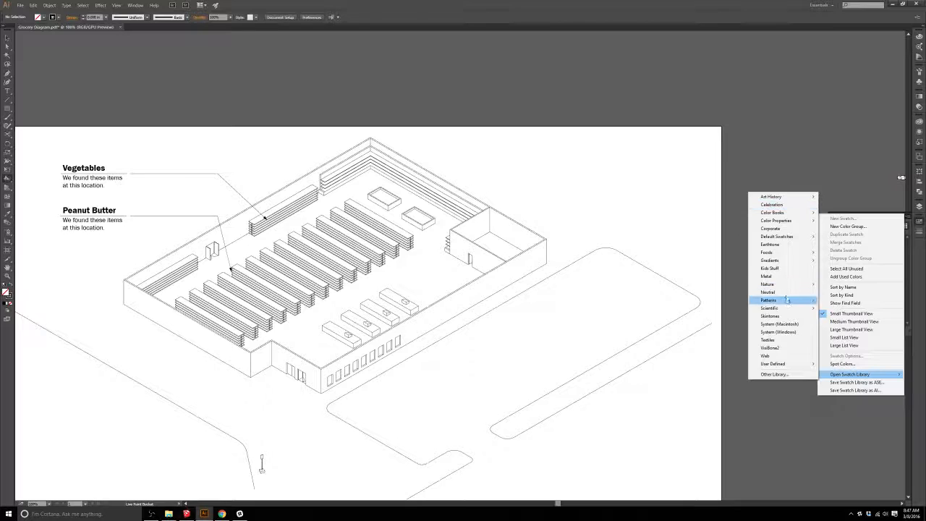
mouse_move(788, 254)
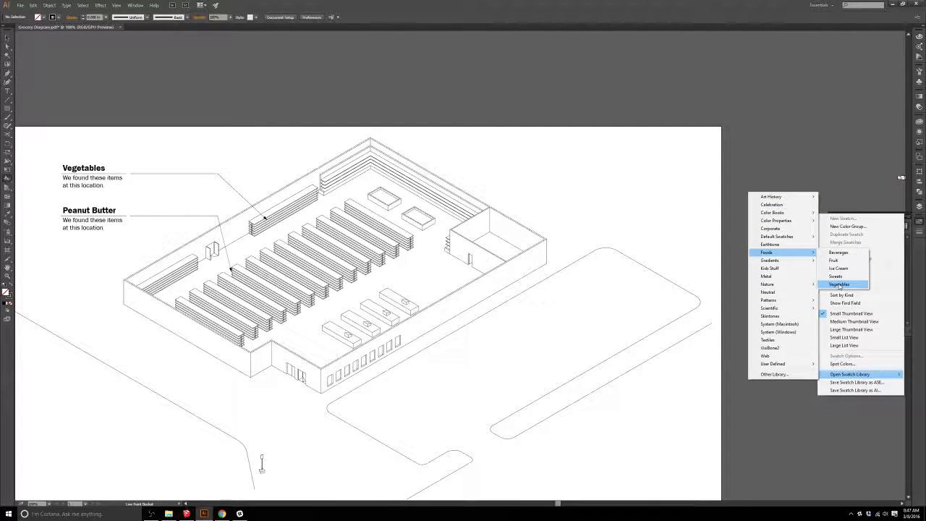
left_click(805, 253)
left_click(920, 223)
Step: Open the Vegetables swatch library from the Foods collection
left_click(919, 222)
left_click(907, 217)
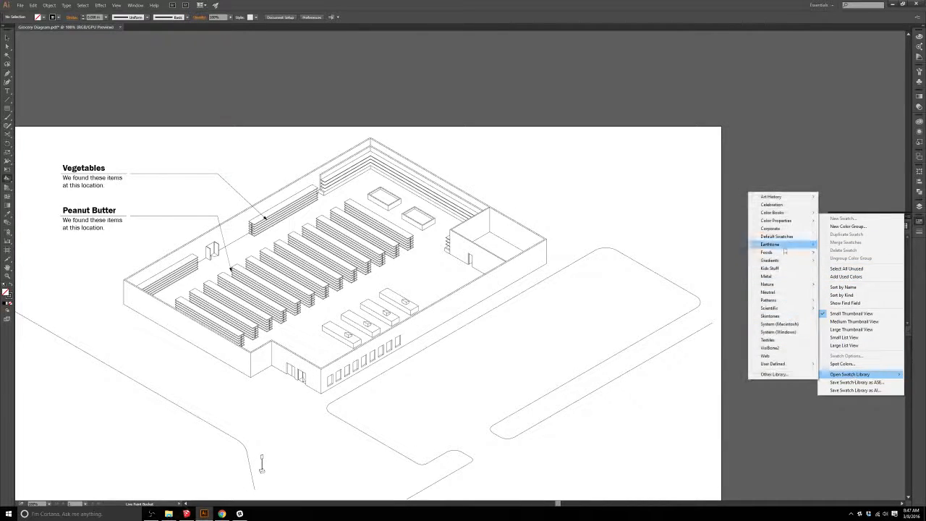
left_click(783, 247)
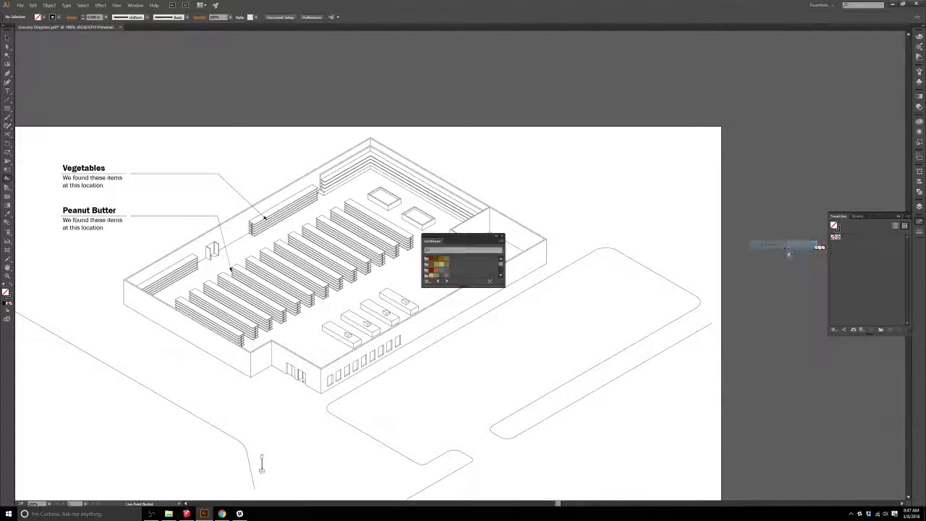
left_click(502, 237)
left_click(908, 216)
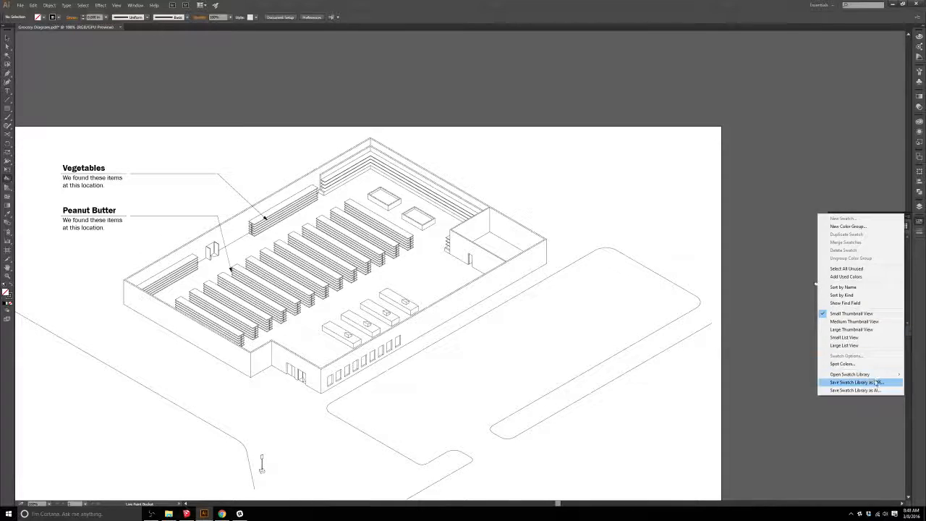
mouse_move(873, 375)
mouse_move(769, 251)
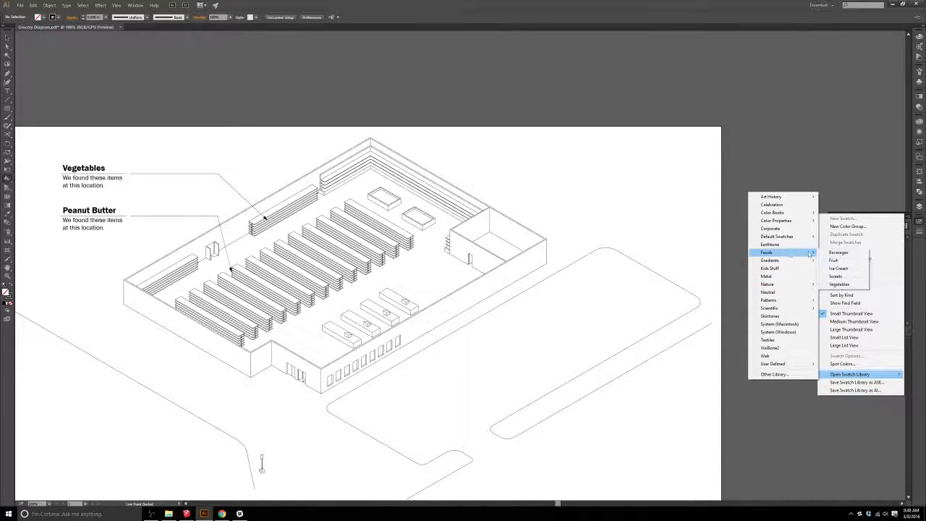
left_click(839, 283)
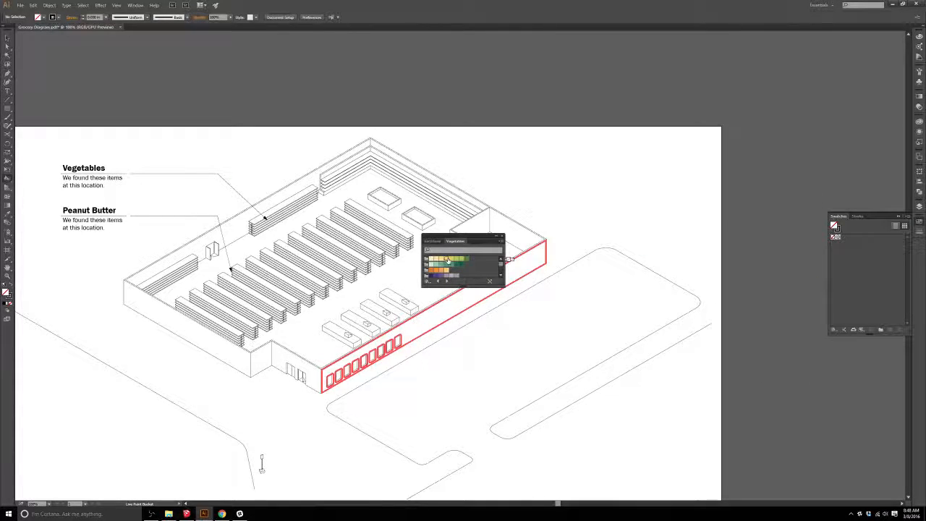
Step: Fill the floor area around the two produce bins with a golden yellow swatch from the Vegetables library
left_click(447, 259)
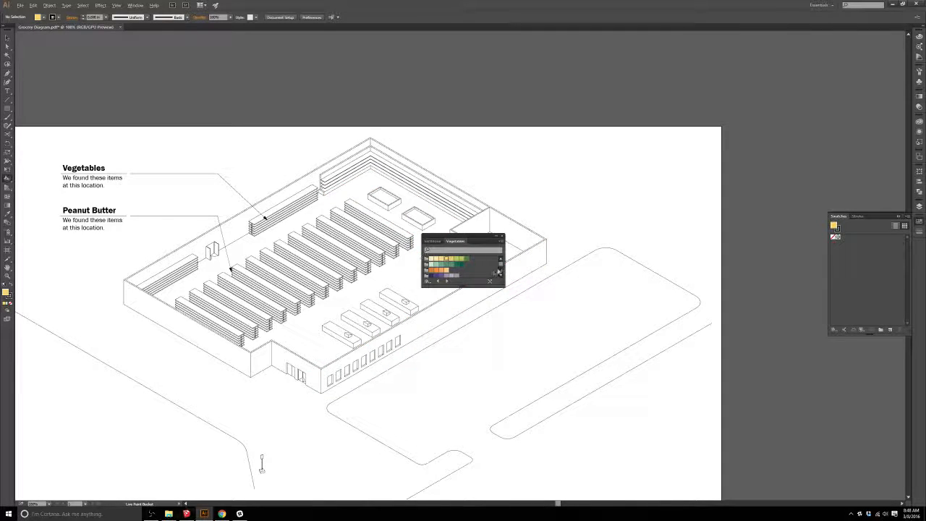
left_click_drag(501, 265, 501, 272)
left_click(440, 269)
left_click(396, 222)
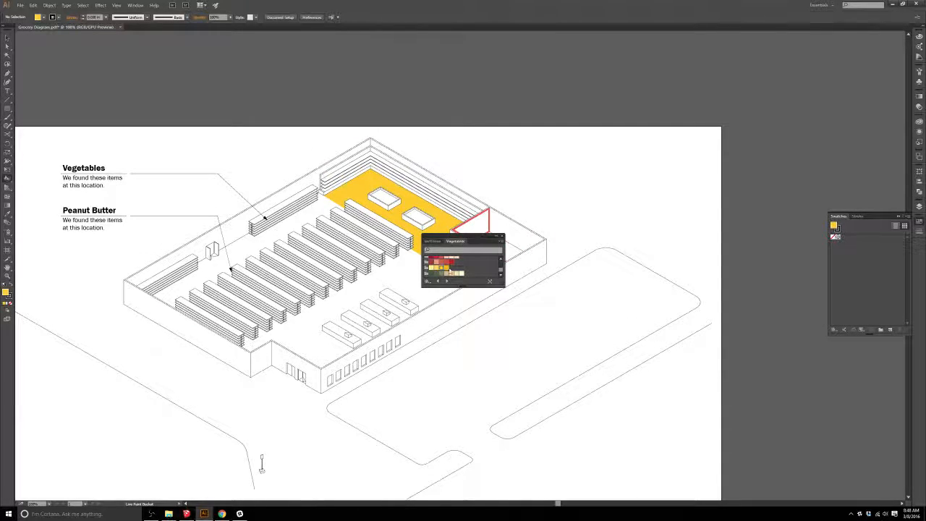
Step: Paint the outer sides of both produce bins pale yellow and the rim of the bin nearer the enclosed room yellow-orange
scroll(402, 217, "up", 6)
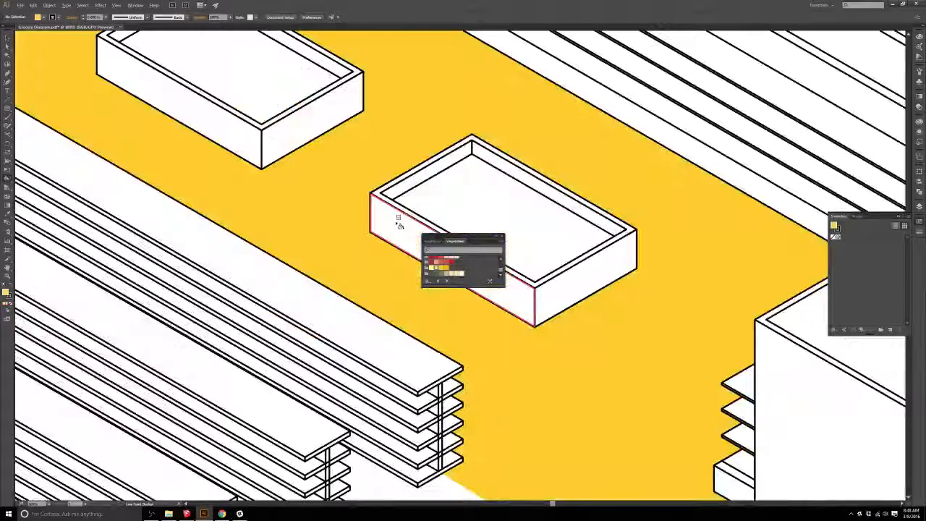
left_click(398, 225)
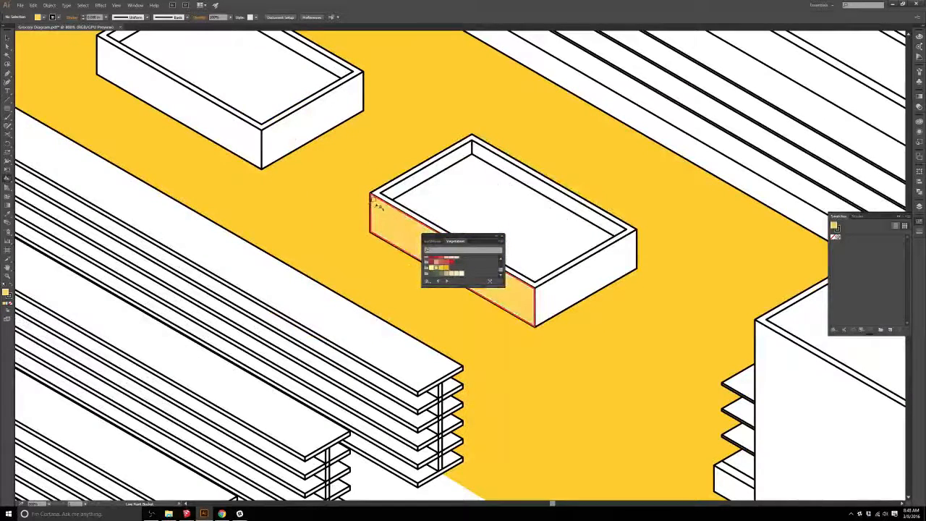
left_click(499, 293)
left_click(558, 299)
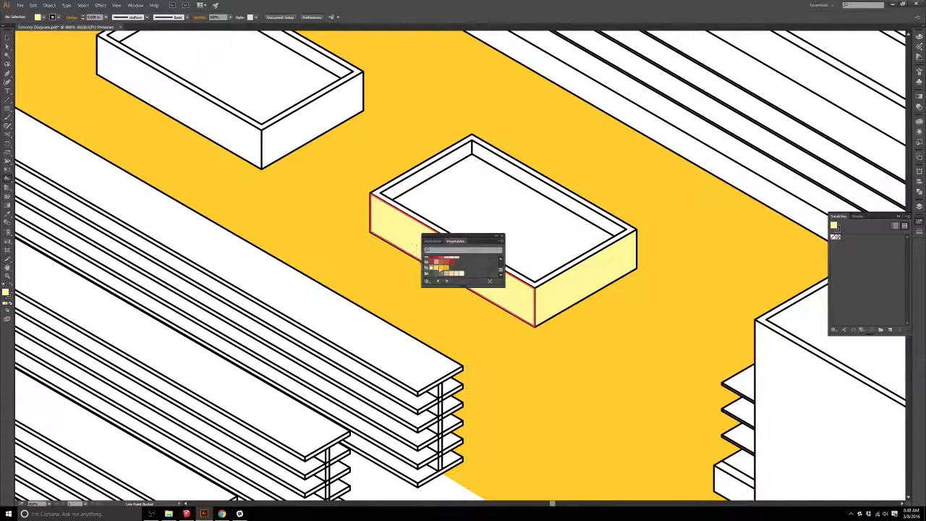
left_click(416, 172)
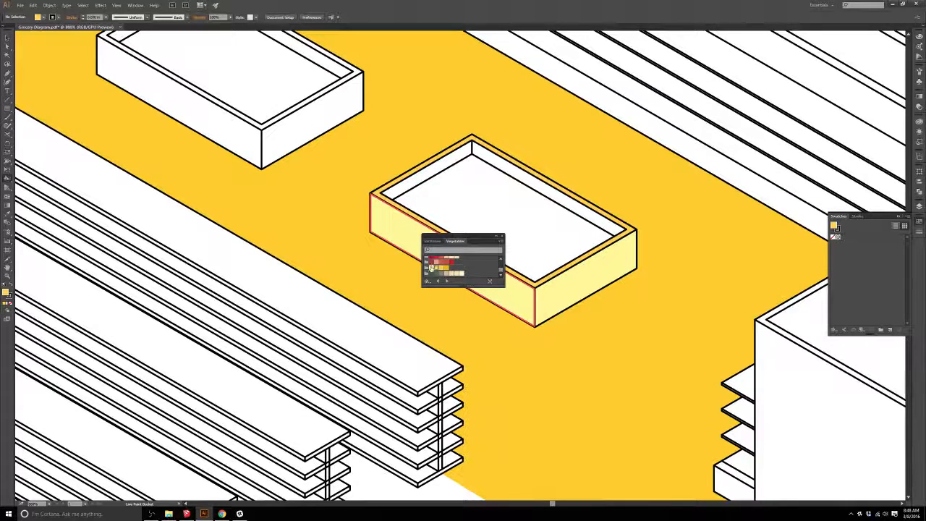
left_click_drag(253, 149, 285, 141)
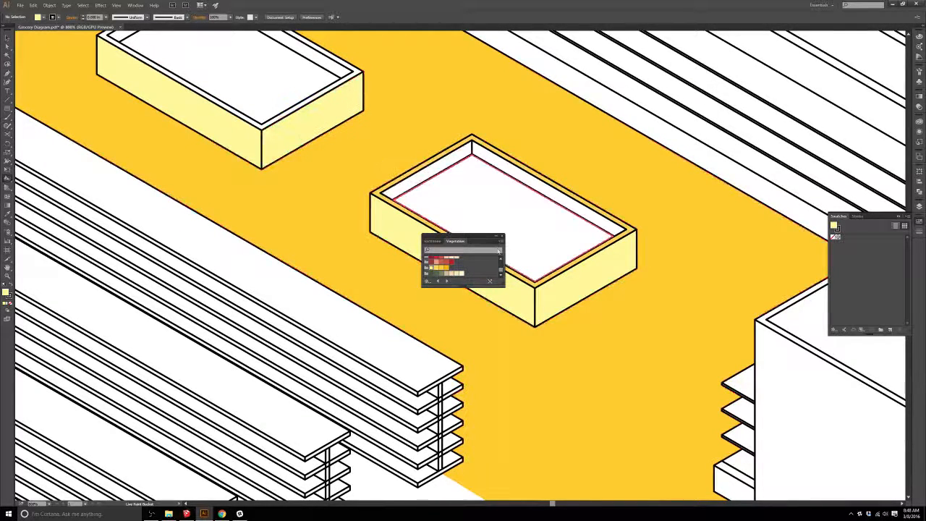
Step: Choose a darker shade of the pale yellow from the Color Guide and fill the inner walls of the bin nearer the enclosed room
scroll(365, 110, "up", 3)
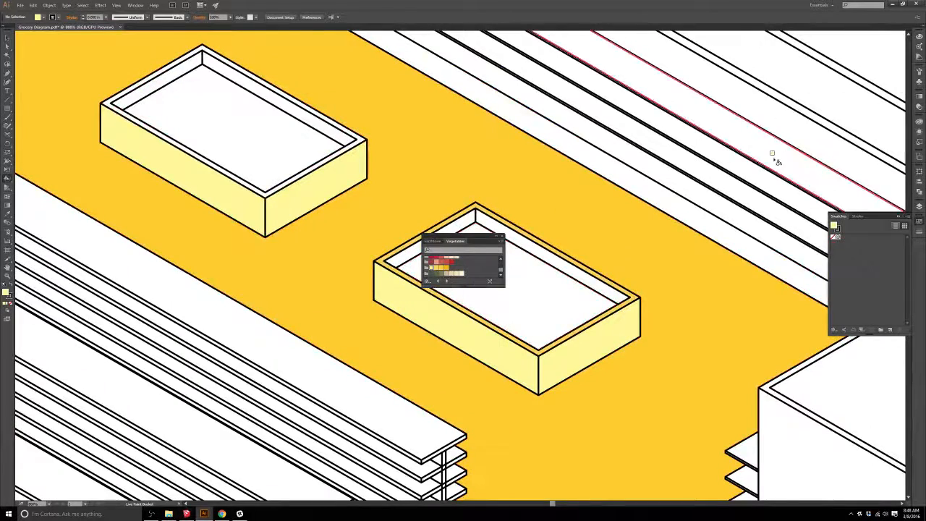
left_click(919, 60)
left_click(858, 59)
left_click(554, 261)
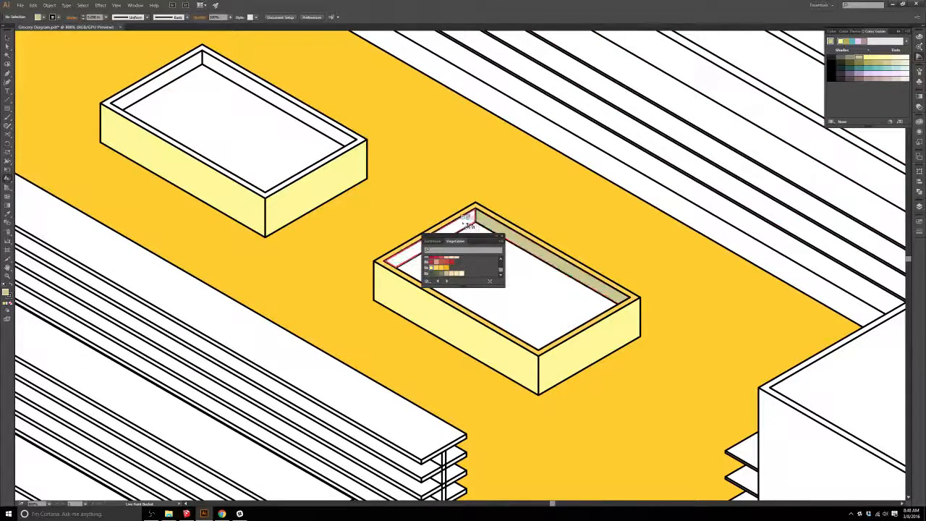
left_click(470, 218)
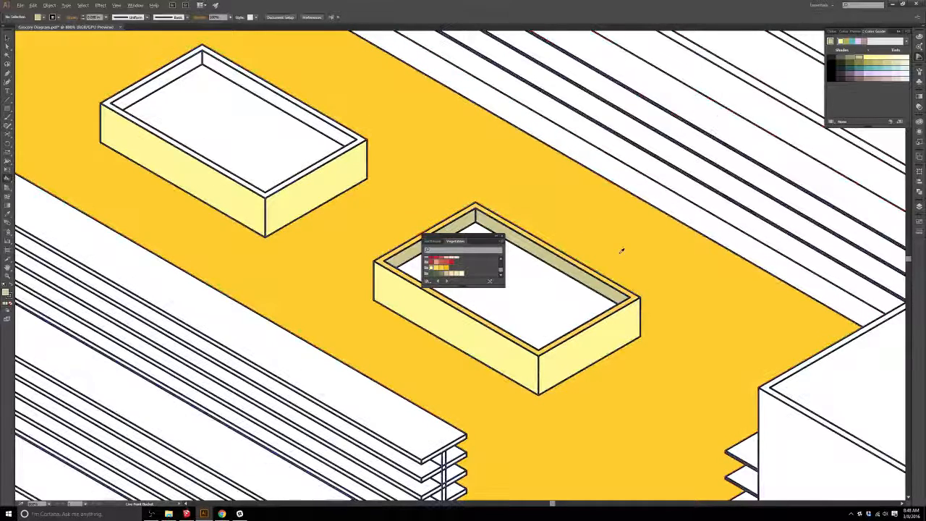
Step: Fill the inside floors of both produce bins and the unpainted rim of the other bin with the light yellow-orange swatch
left_click(436, 269)
left_click(525, 289)
left_click(248, 139)
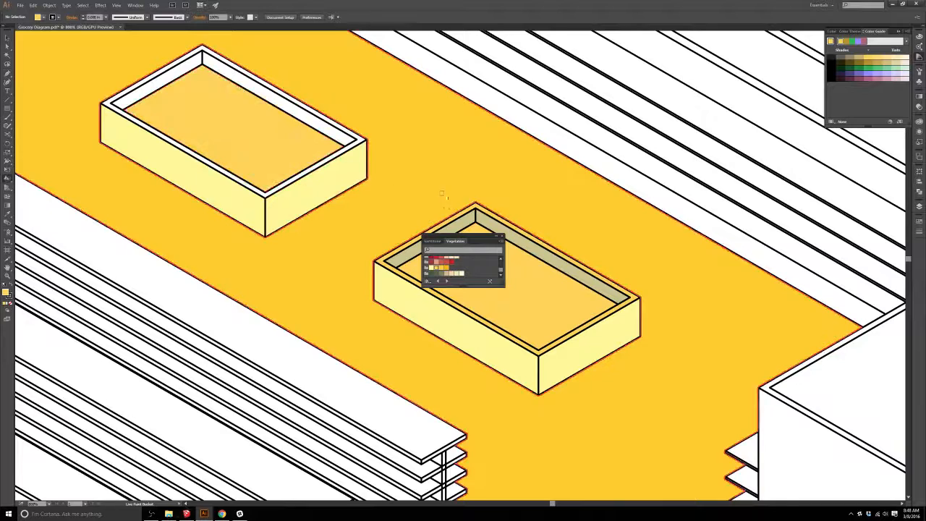
left_click(312, 111)
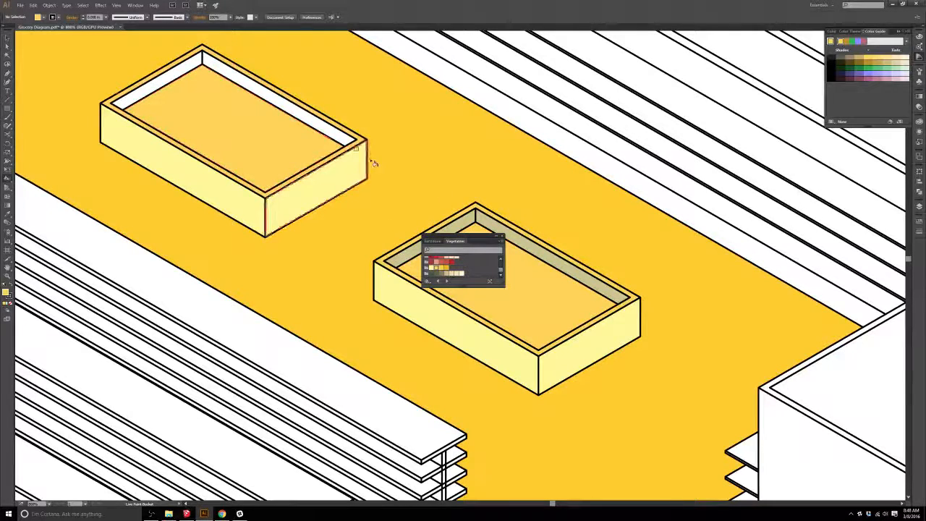
Step: Sample the dark shade from the painted bin's inner wall, apply it to the other bin's inner walls, and close the Vegetables swatch library
left_click(474, 214, "alt")
left_click(239, 76)
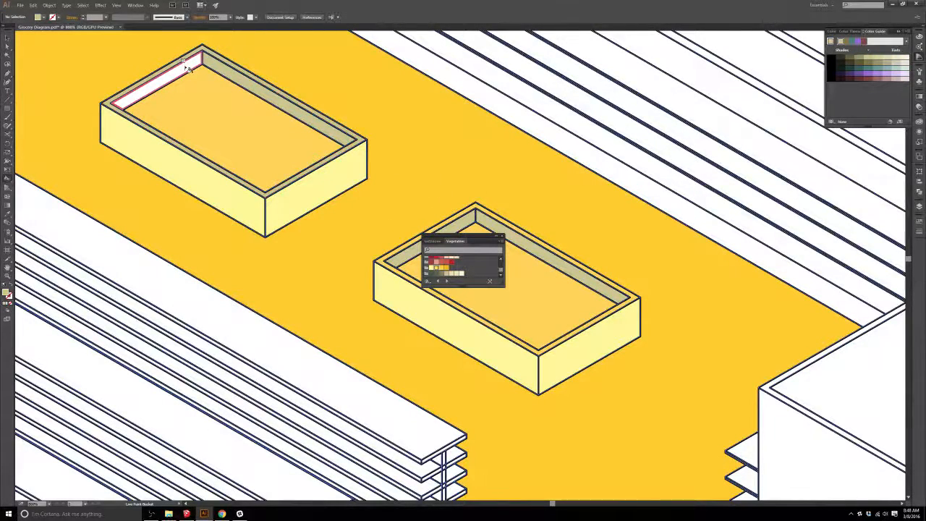
left_click(188, 67)
scroll(283, 127, "down", 5)
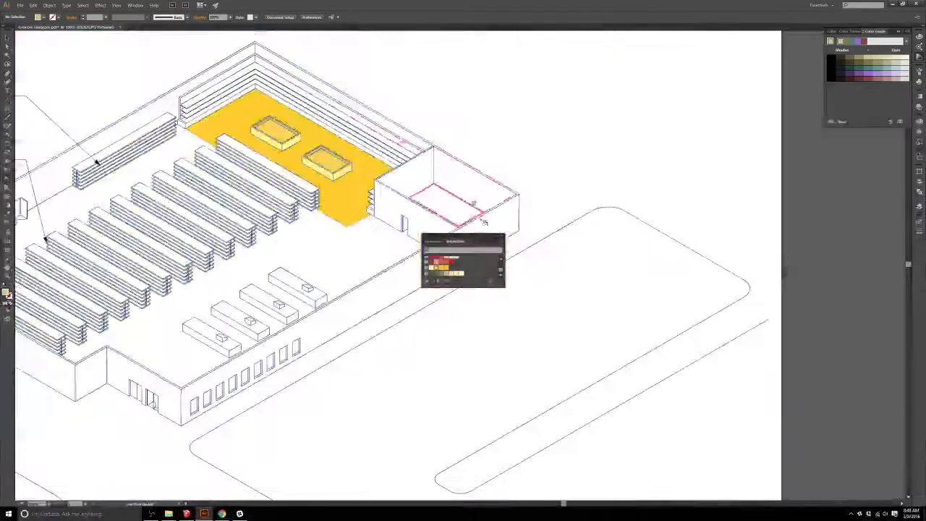
left_click(503, 236)
key("v")
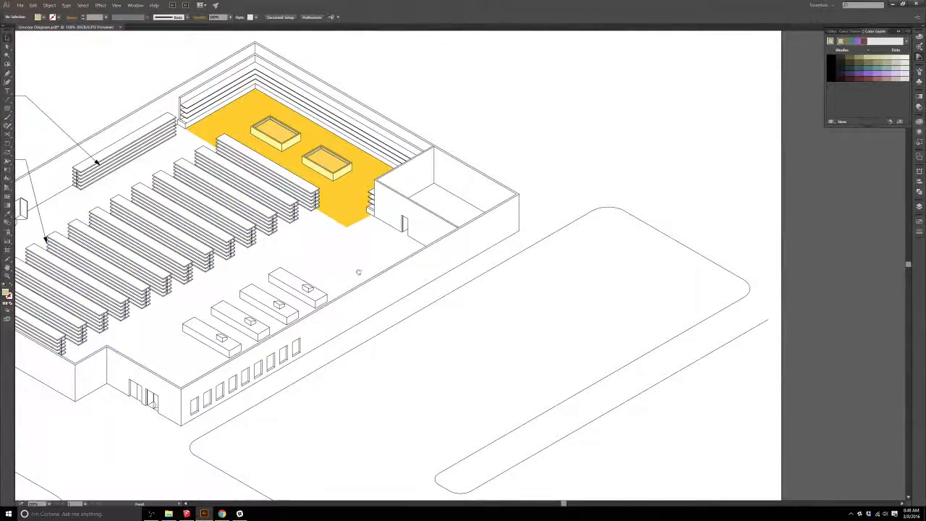
Step: Duplicate the Vegetables label together with its leader line onto the blank area on the opposite side of the store
left_click_drag(350, 268, 494, 325)
scroll(437, 264, "down", 1)
scroll(440, 147, "down", 2)
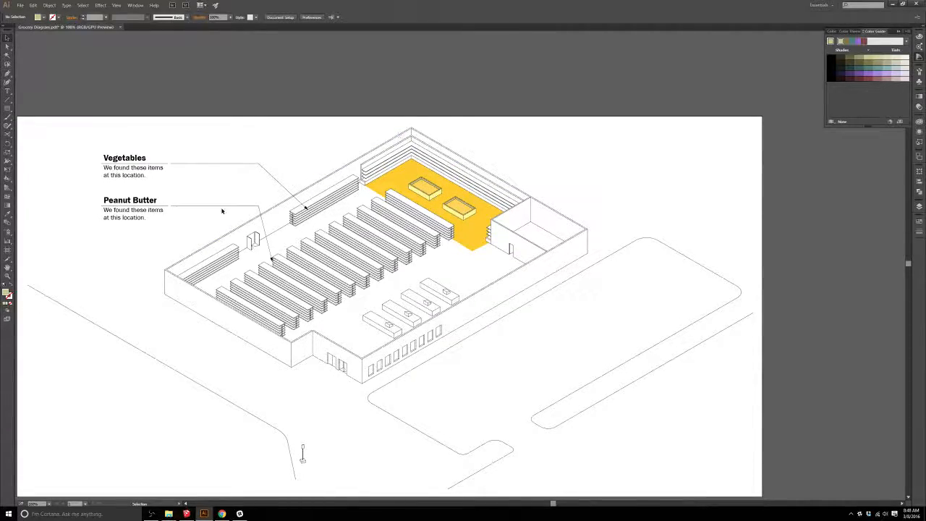
left_click(173, 167)
key("super")
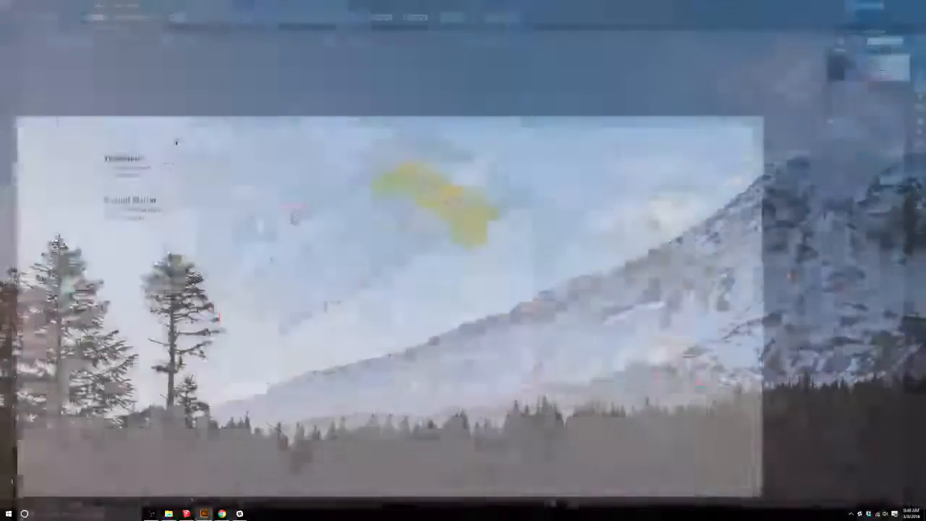
key("super")
left_click_drag(123, 162, 631, 160)
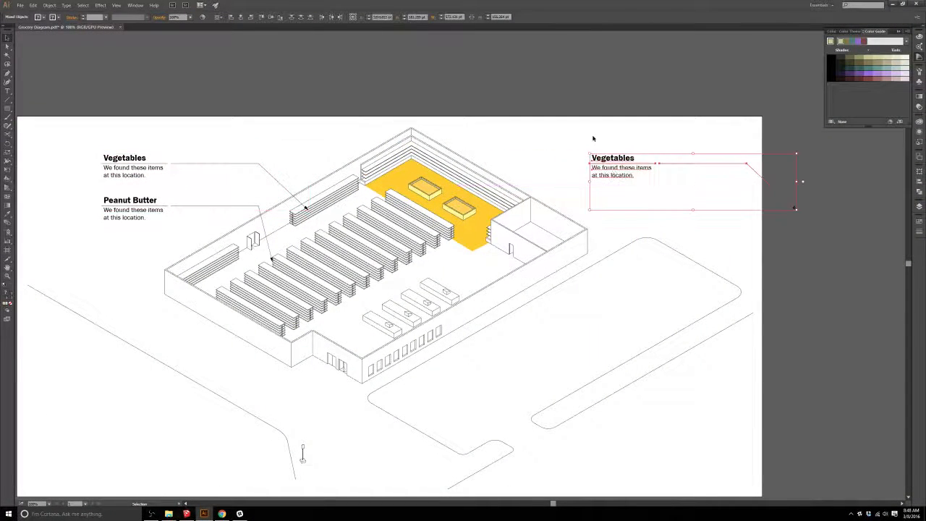
Step: Try reflecting the copied leader line across the horizontal axis, and undo the reflection
left_click(793, 207)
left_click(684, 166)
right_click(684, 166)
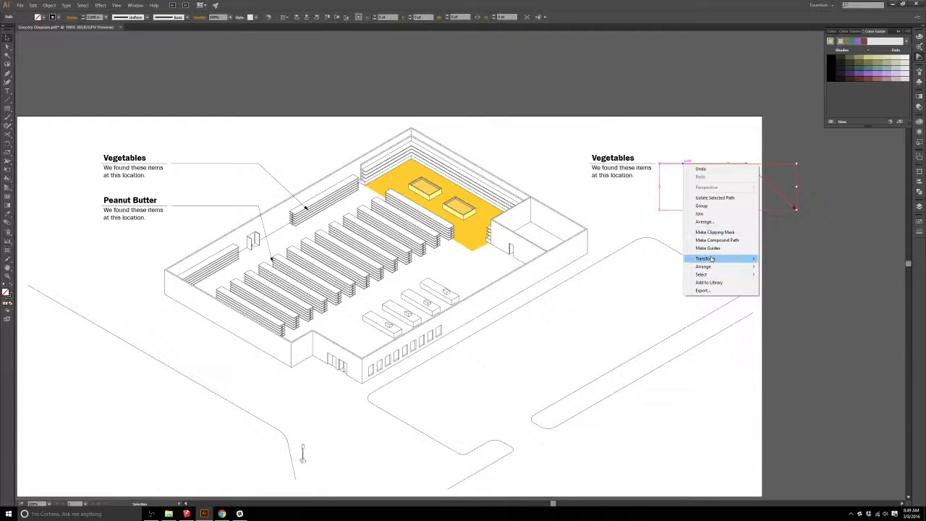
mouse_move(711, 258)
left_click(777, 285)
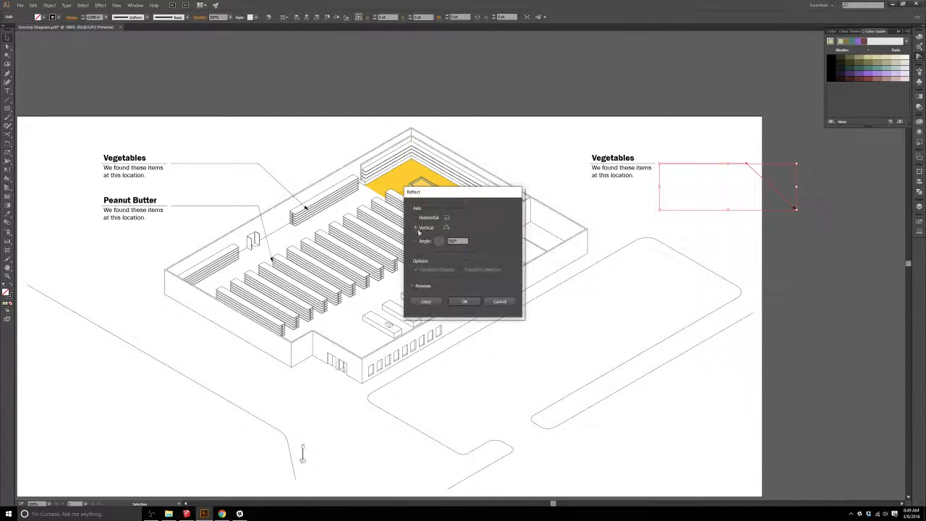
left_click(472, 302)
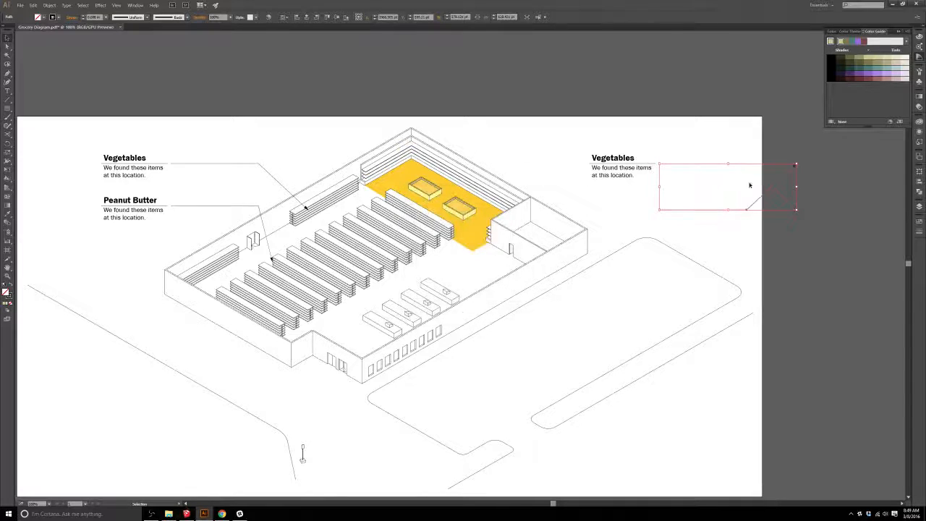
key("ctrl+z")
Step: Reflect the copied leader line across the vertical axis and move it between the produce section and the copied label
right_click(703, 165)
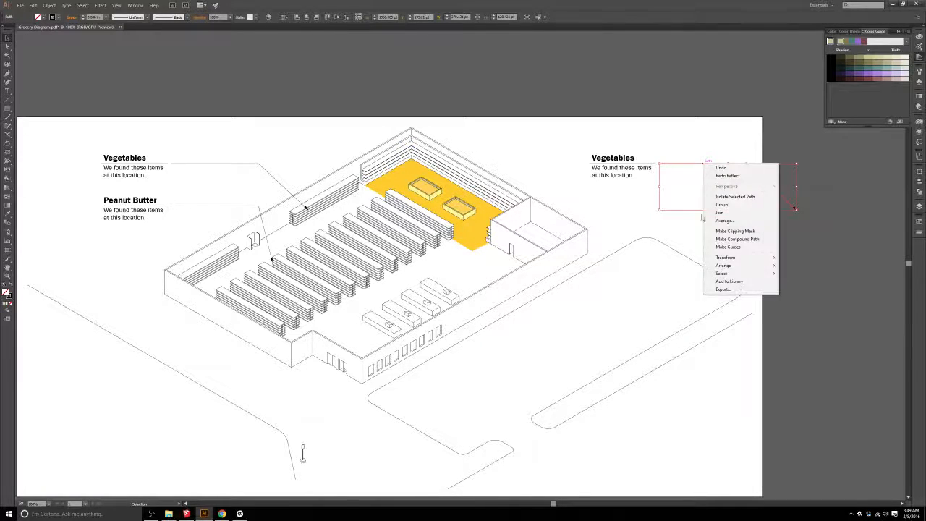
mouse_move(730, 258)
left_click(796, 284)
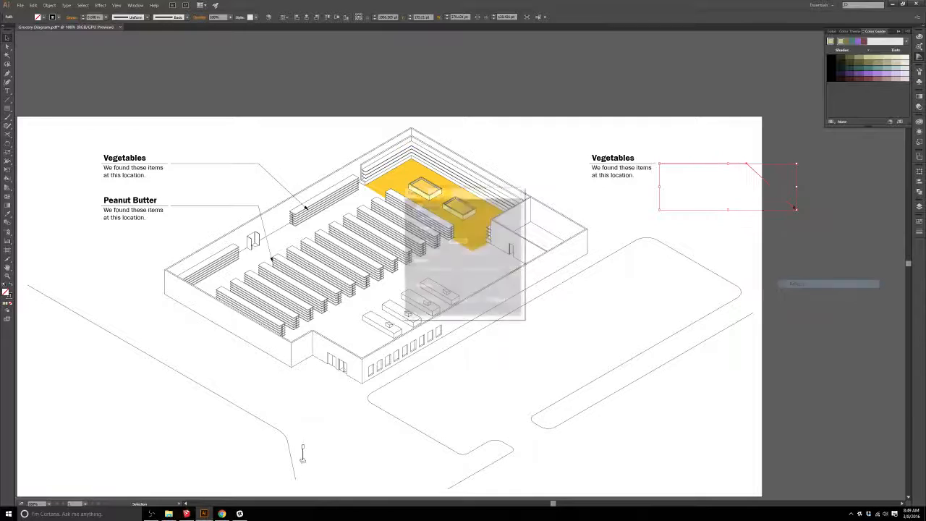
left_click(464, 301)
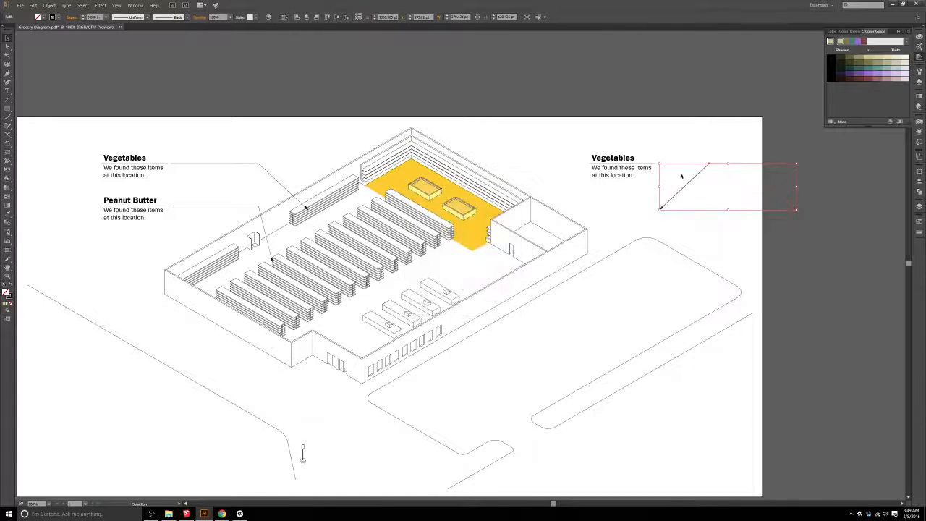
left_click_drag(705, 172, 493, 172)
Step: Move the arrowhead end of the reflected leader line into the produce bin nearer the enclosed room
scroll(460, 206, "up", 3)
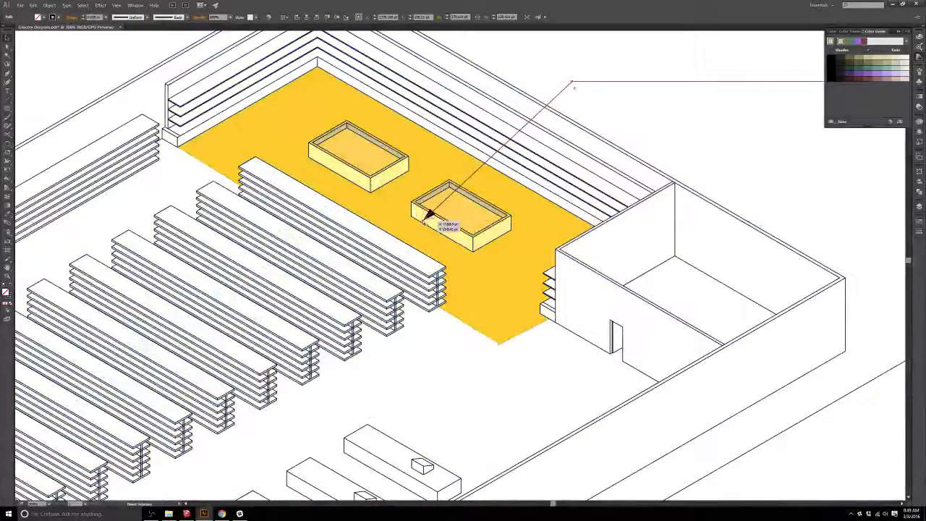
left_click(429, 213)
left_click_drag(449, 203, 470, 201)
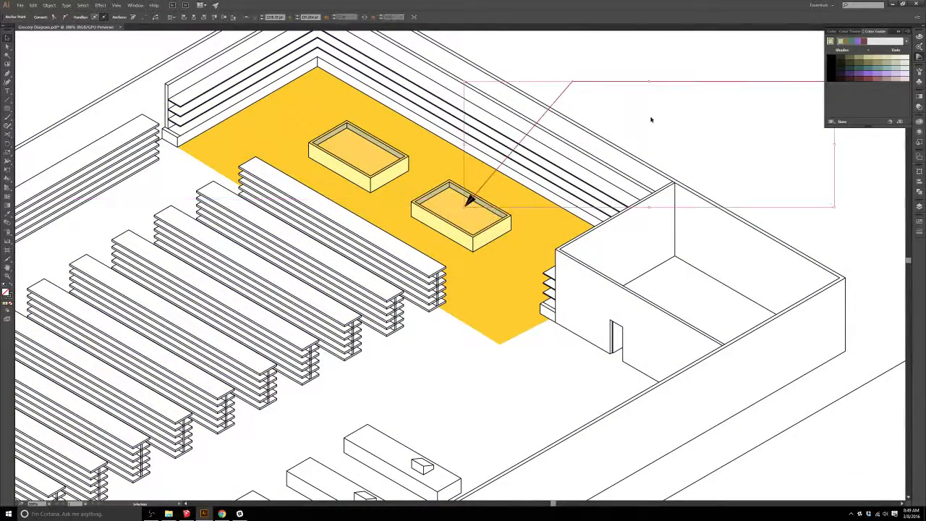
left_click(646, 116)
Step: Change the heading of the copied Vegetables label to "Produce Section"
scroll(654, 119, "down", 1)
left_click_drag(658, 120, 433, 234)
double_click(606, 196)
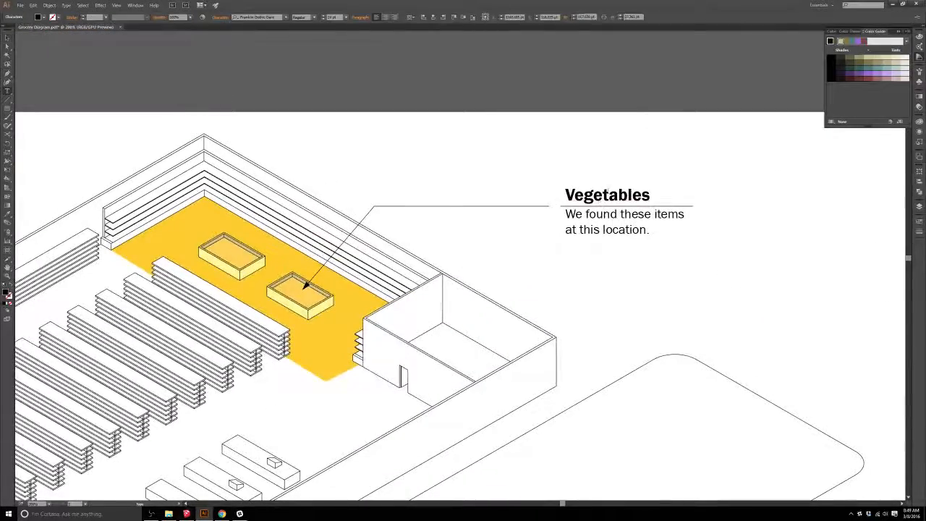
double_click(608, 193)
type("Produc")
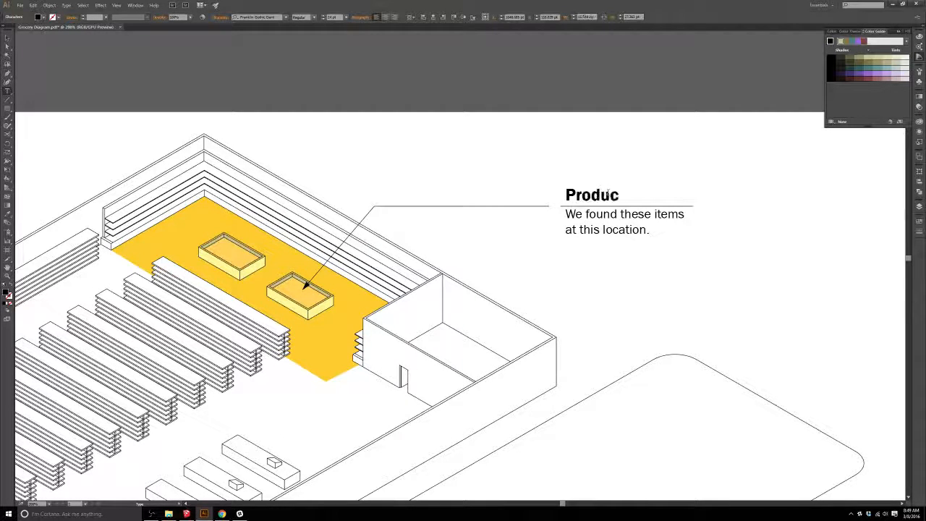
type("e Section")
key("Escape")
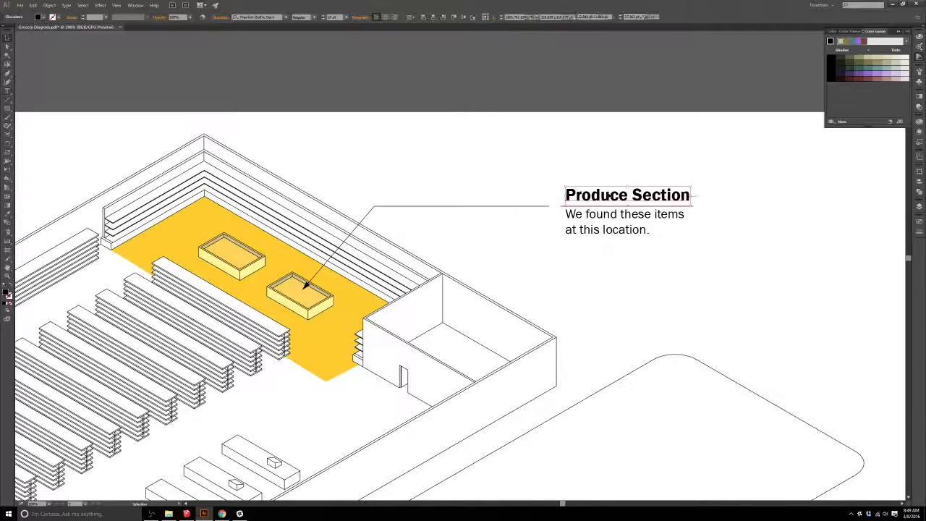
left_click(618, 259)
Step: Duplicate the Peanut Butter label and leader line straight down below the store, and point the copy's arrowhead at the entrance doors
scroll(618, 260, "down", 3)
left_click_drag(599, 271, 594, 185)
scroll(543, 209, "up", 1)
left_click_drag(535, 204, 630, 167)
left_click(263, 137)
left_click_drag(262, 136, 293, 320)
left_click(400, 375)
left_click_drag(400, 375, 458, 297)
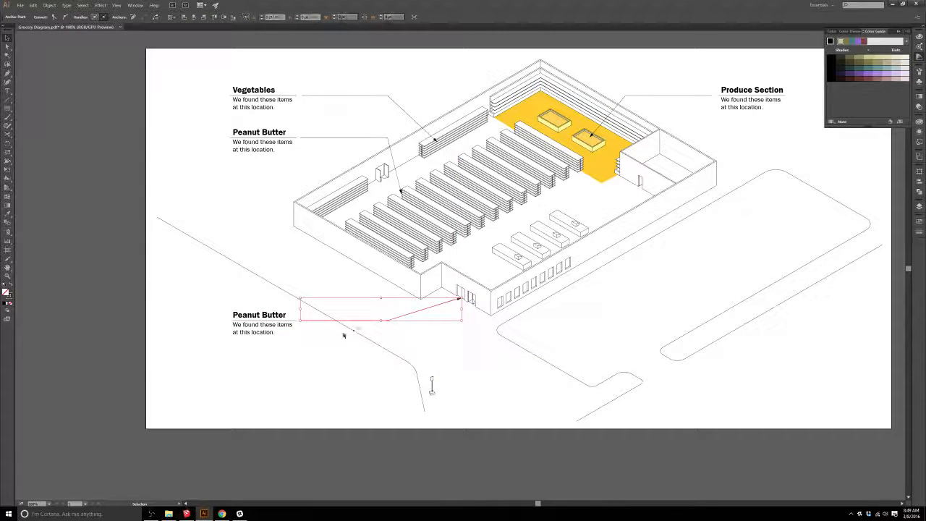
Step: Change the heading of the copied Peanut Butter label to "Entrance"
double_click(257, 317)
triple_click(259, 314)
type("Entrance")
key("Escape")
left_click_drag(398, 303, 238, 345)
left_click(378, 312)
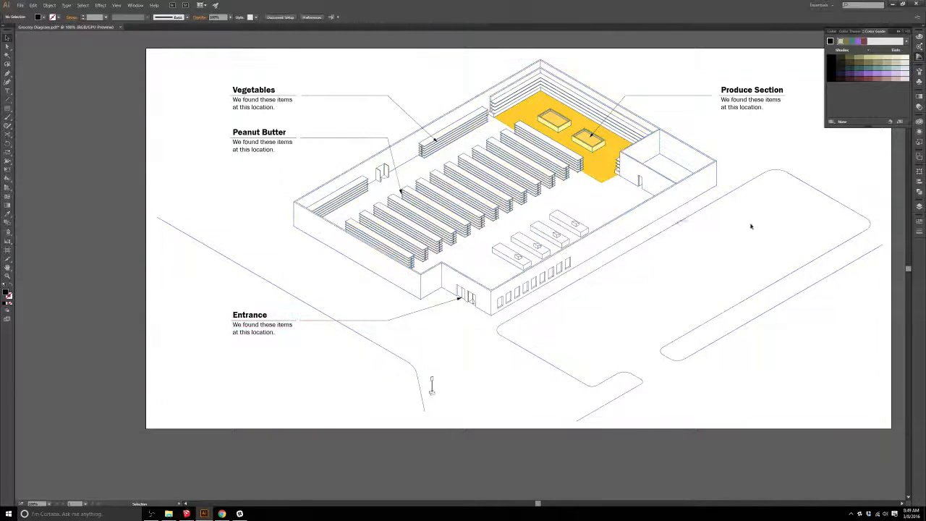
Step: Lock the Linework layer and move all the label headings and descriptions onto a new layer
left_click(919, 207)
left_click(770, 218)
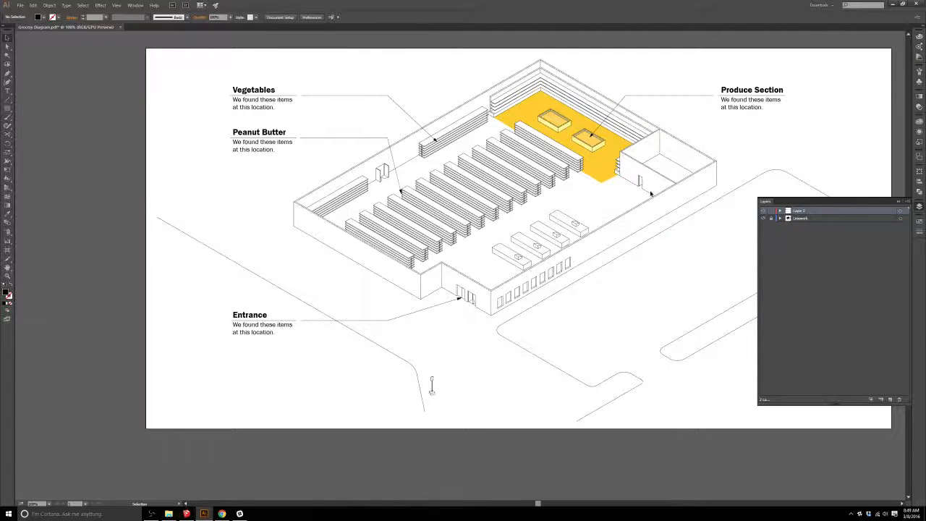
left_click(262, 89)
left_click(259, 134, "shift")
left_click(251, 330, "shift")
left_click(741, 112, "shift")
left_click(889, 399)
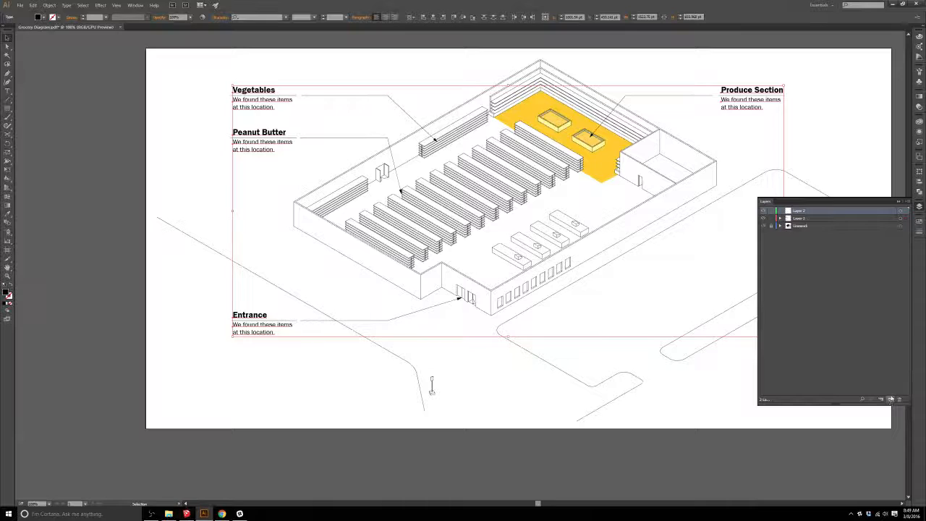
left_click(904, 211)
Step: Switch the new text layer's visibility off and on, and hide the leader line layer to check what each contains
left_click(762, 211)
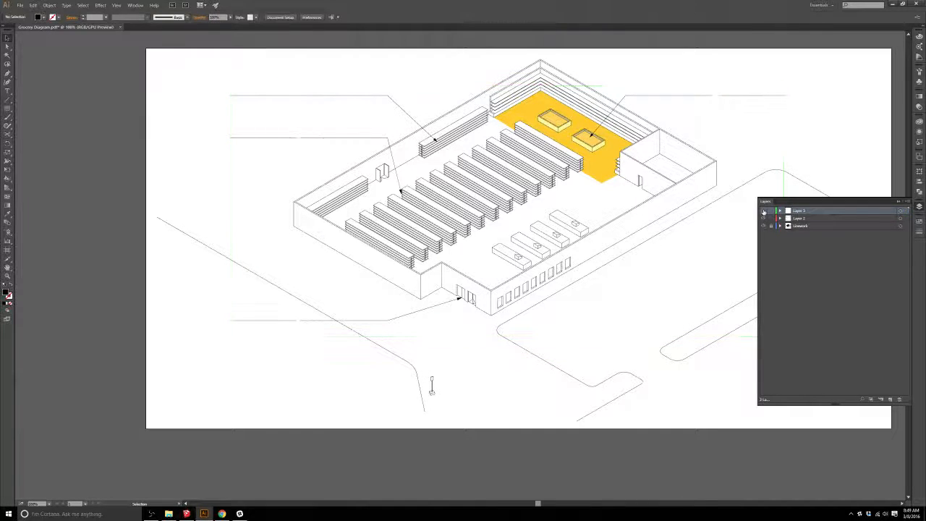
left_click(763, 212)
left_click(764, 219)
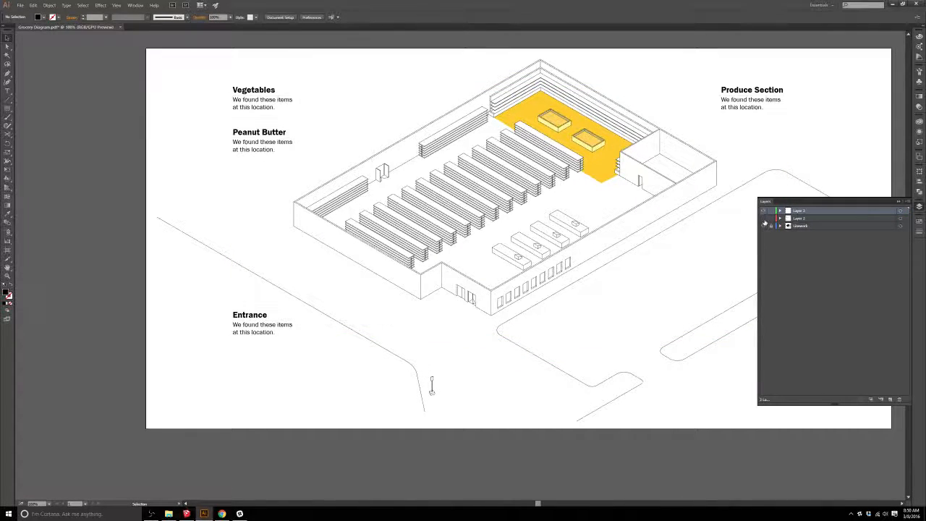
Step: Show the leader line layer again, then rename it "Arrows" and the label layer above it "Text"
left_click(764, 219)
double_click(801, 221)
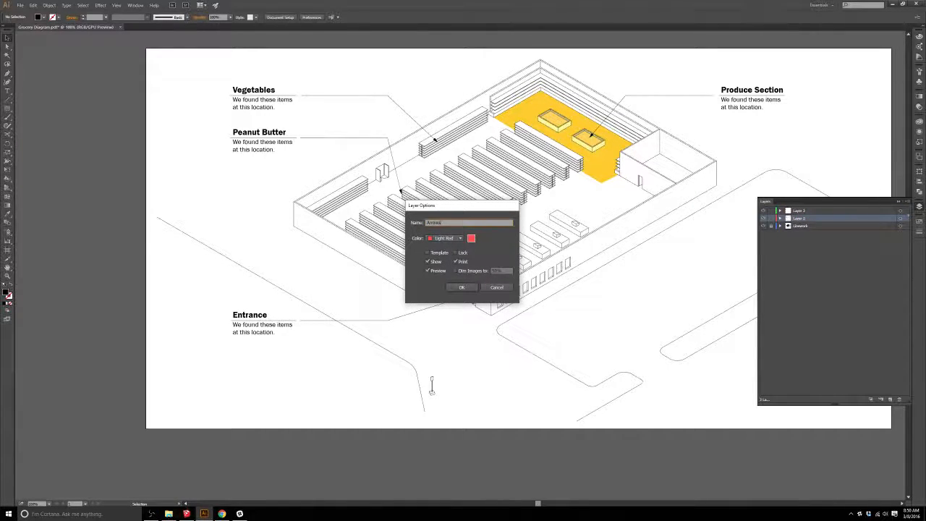
type("Arrows")
key("Return")
double_click(798, 211)
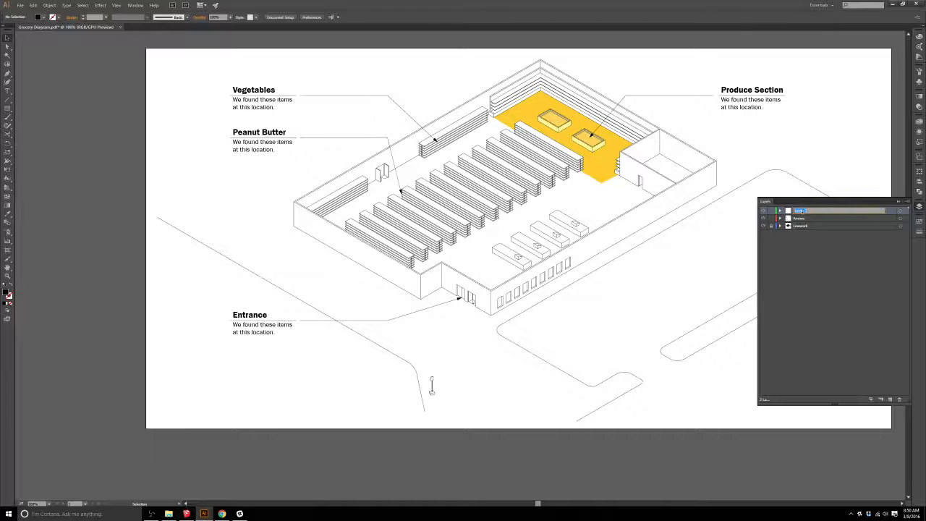
type("Text")
key("Return")
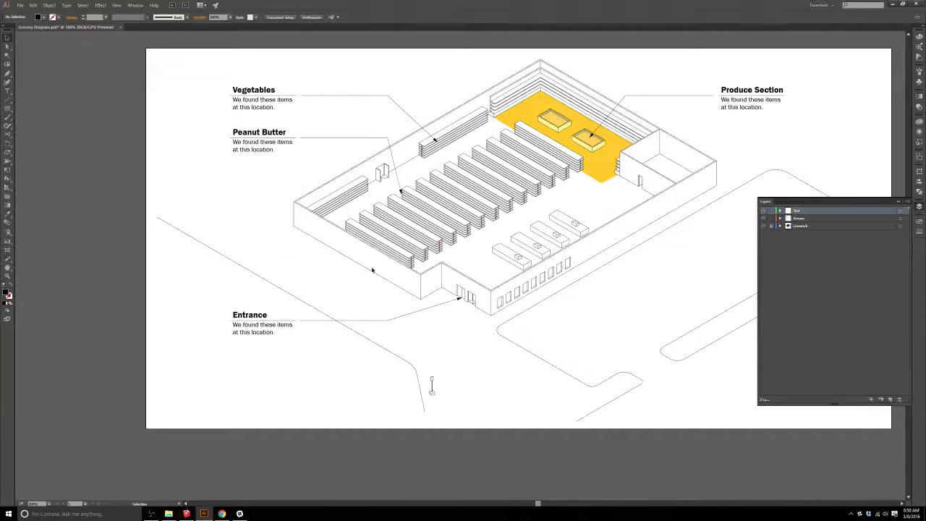
Step: Duplicate the Entrance label and leader line straight down, and point the copy's arrowhead at the bus stop sign
left_click(247, 336)
left_click(318, 353)
left_click(252, 314)
left_click_drag(252, 315, 251, 370)
left_click(473, 359)
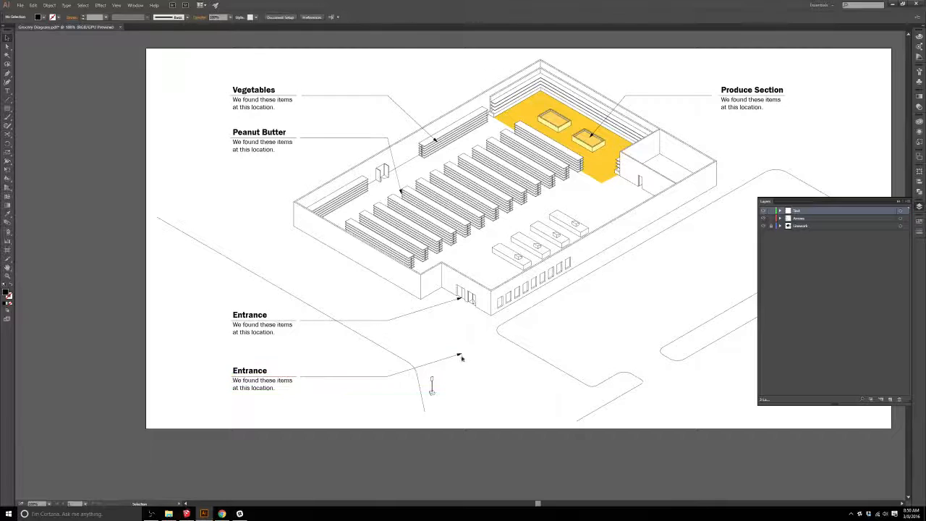
left_click_drag(463, 354, 430, 378)
left_click(308, 397)
Step: Change the heading of the copied Entrance label to "Bus Stop"
scroll(295, 391, "up", 1)
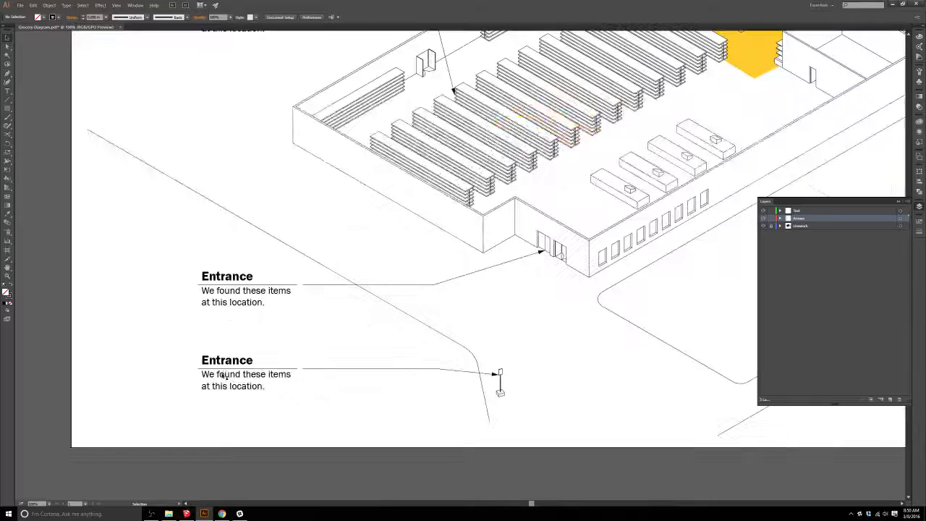
double_click(220, 360)
double_click(220, 361)
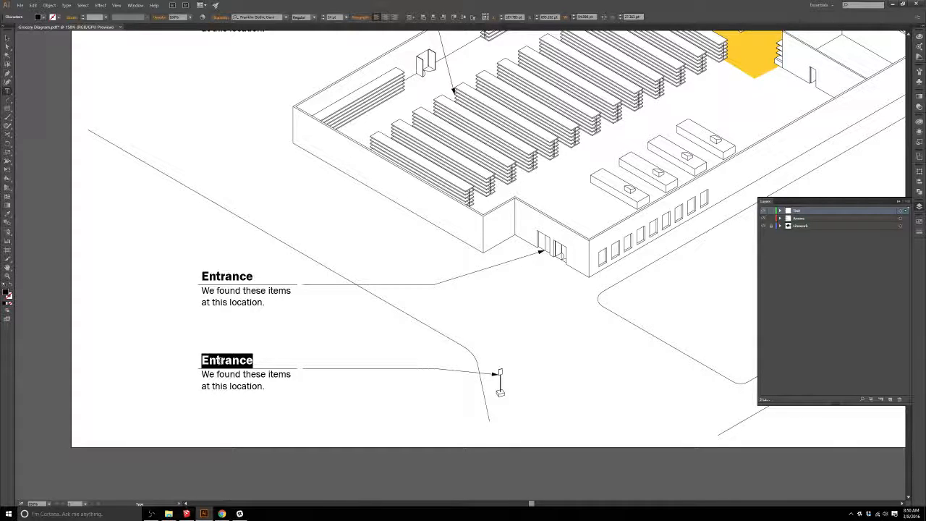
type("Bu")
key("Escape")
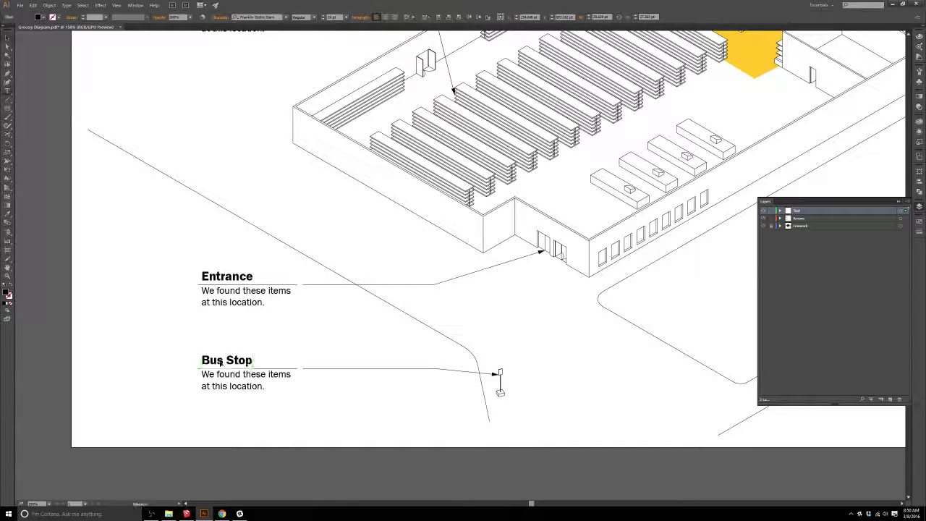
left_click(323, 337)
scroll(322, 337, "down", 1)
left_click_drag(340, 325, 233, 326)
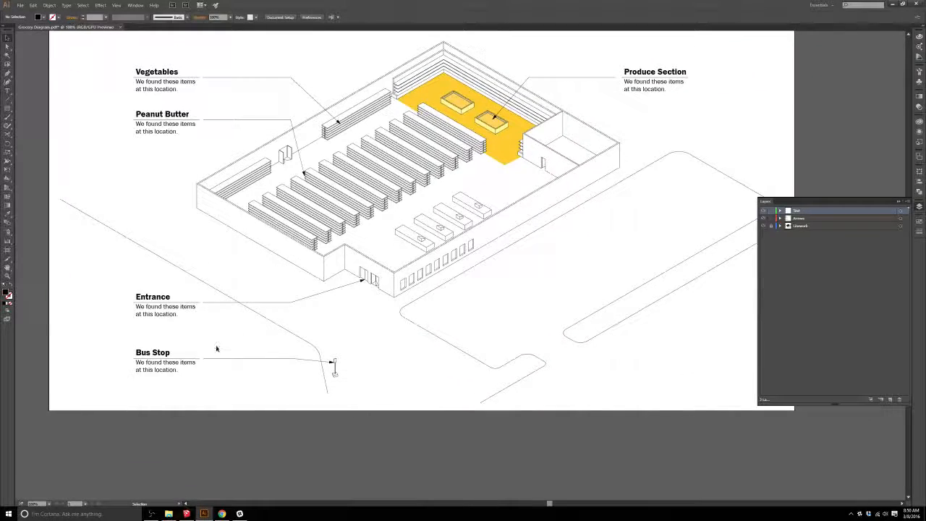
Step: Replace the description under the Bus Stop heading with "101 Roue Westbound"
triple_click(168, 363)
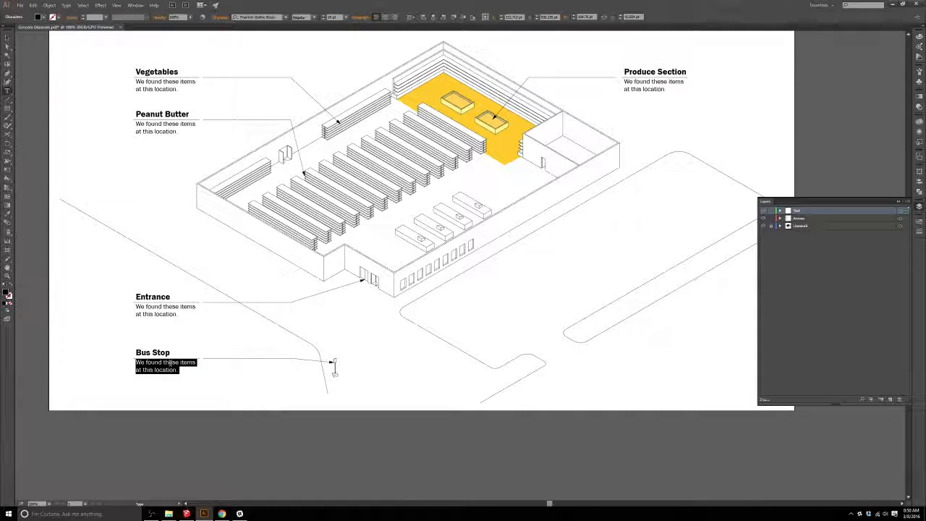
type("101 Route")
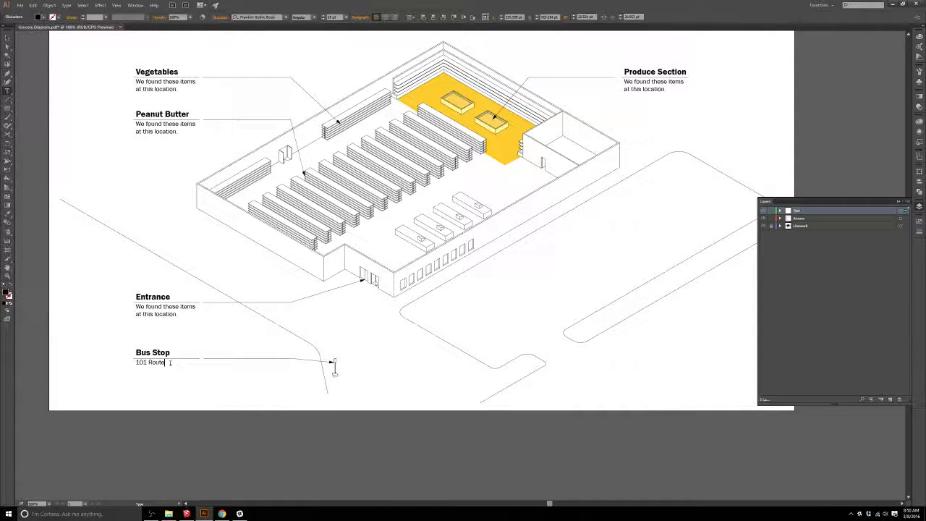
key("Escape")
left_click_drag(261, 343, 134, 369)
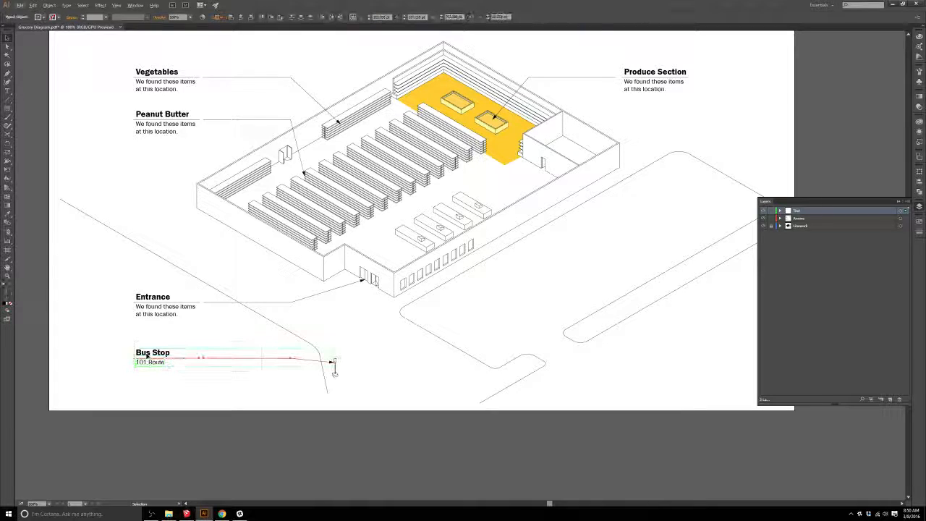
left_click(163, 363)
double_click(165, 362)
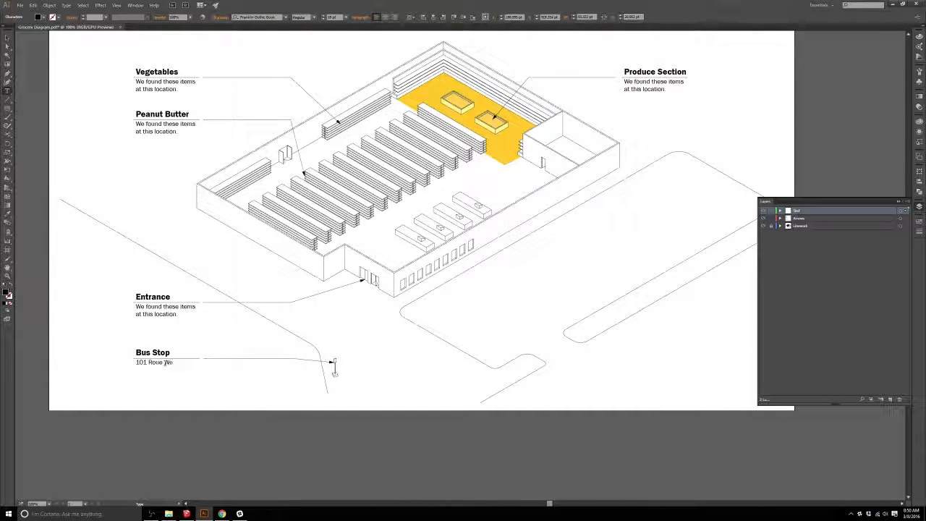
type("bound")
key("Escape")
left_click_drag(211, 366, 540, 364)
left_click(686, 360)
left_click(710, 372)
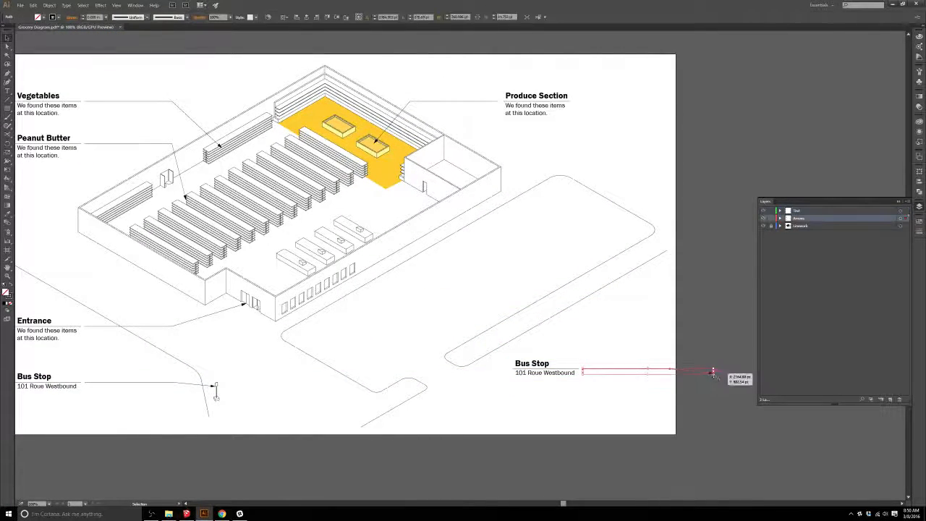
left_click(483, 239)
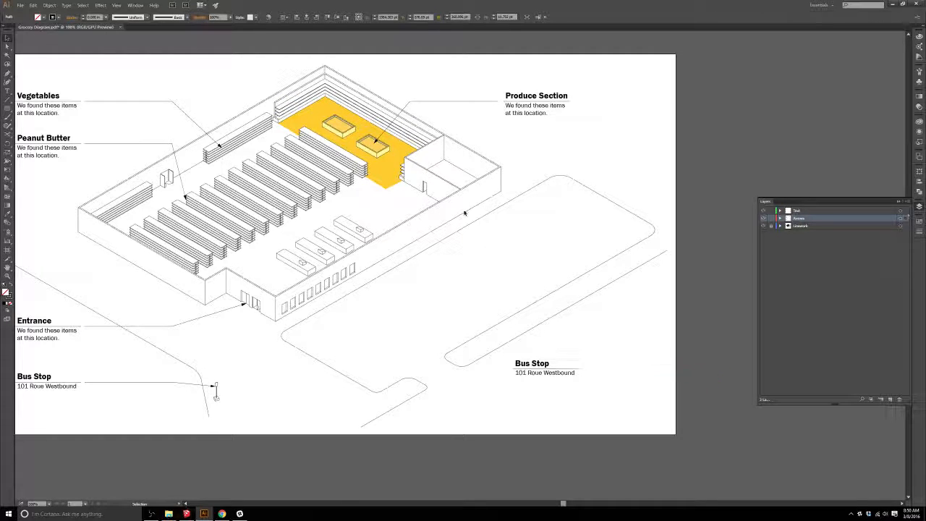
left_click_drag(464, 102, 467, 369)
key("ctrl+z")
left_click(528, 370)
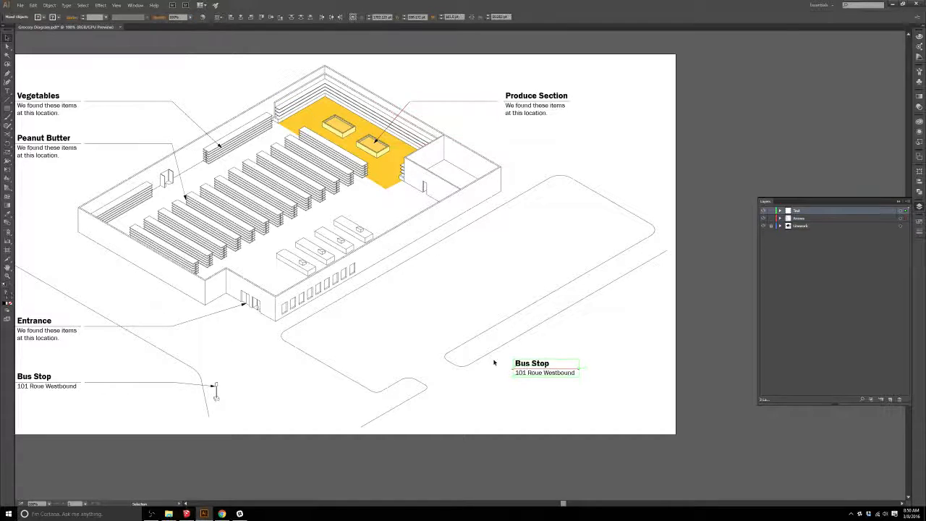
key("Delete")
Step: Duplicate the Produce Section label and leader line straight down, and reshape the copy's leader so its arrowhead points into the parking lot
left_click_drag(483, 133, 515, 381)
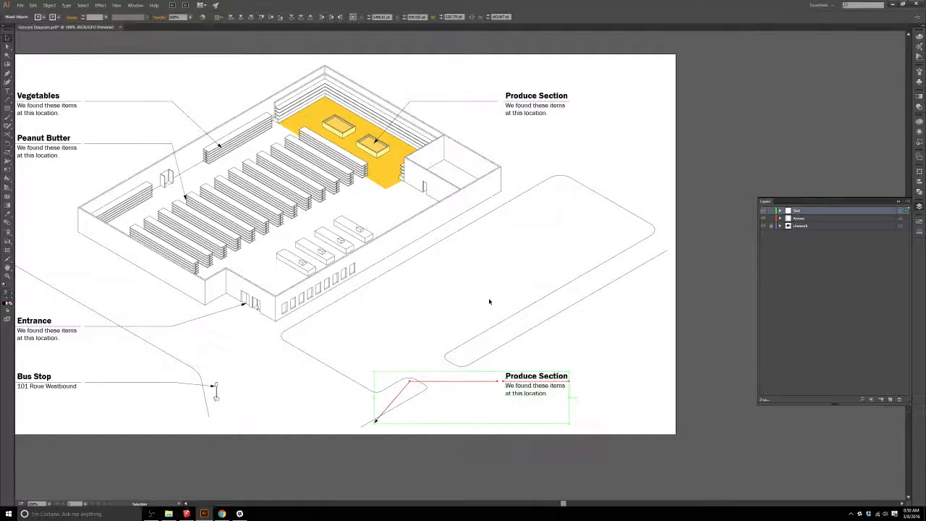
left_click(489, 301)
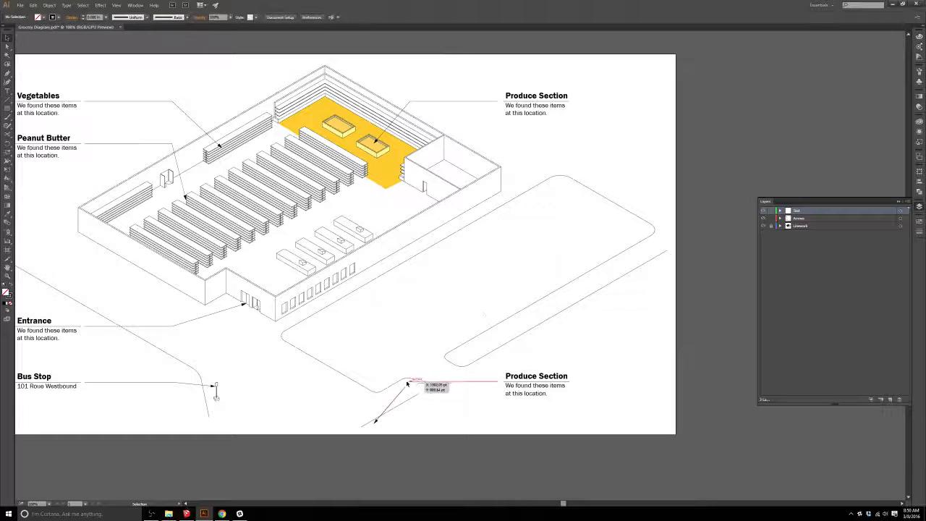
left_click(377, 421)
left_click_drag(377, 421, 383, 322)
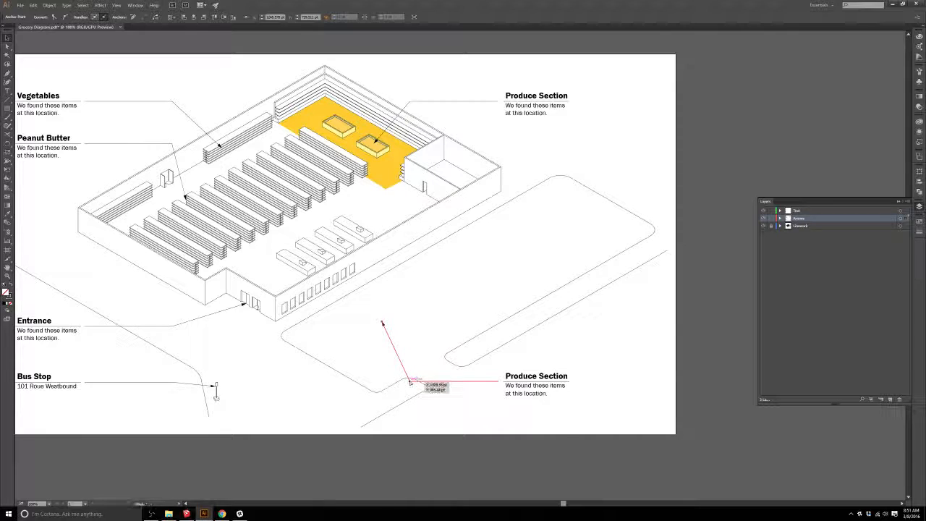
left_click_drag(410, 382, 449, 380)
Step: Change the heading of the copied Produce Section label to "Parking Lot"
left_click(539, 377)
triple_click(539, 377)
type("Parking Lot")
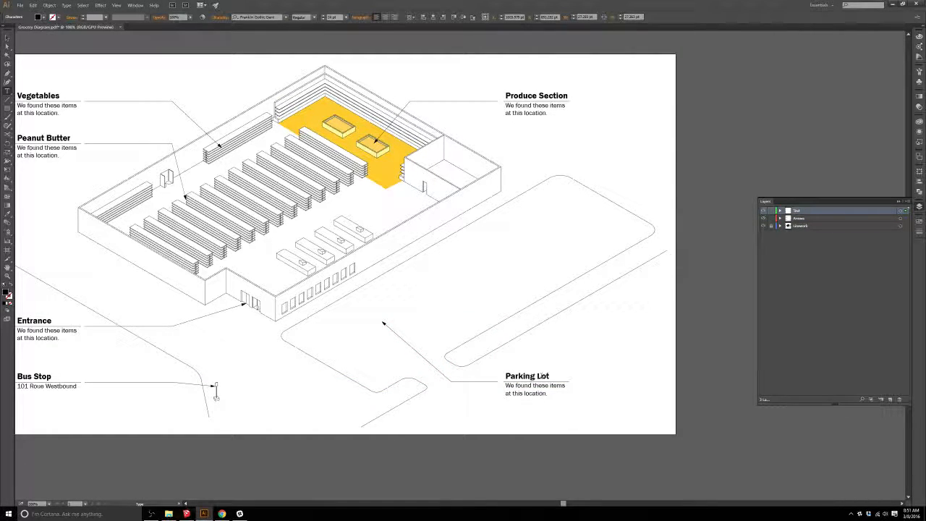
key("Escape")
left_click(638, 367)
scroll(609, 350, "down", 1)
mouse_move(482, 314)
left_mouse_down()
mouse_move(478, 326)
mouse_move(464, 316)
mouse_move(485, 329)
left_mouse_up()
scroll(464, 322, "up", 1)
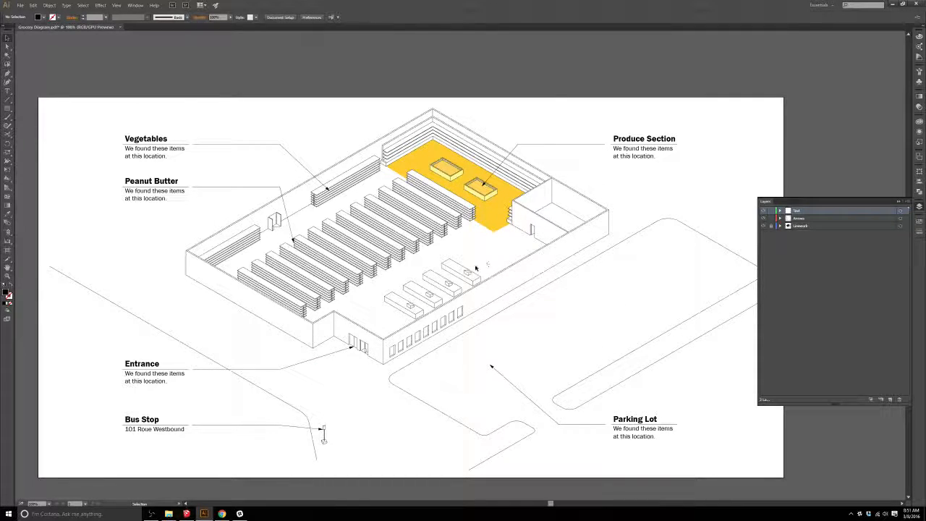
Step: Draw an ellipse about 40 by 18 pt on the store floor between the vegetable shelf and the aisles
scroll(460, 257, "up", 1)
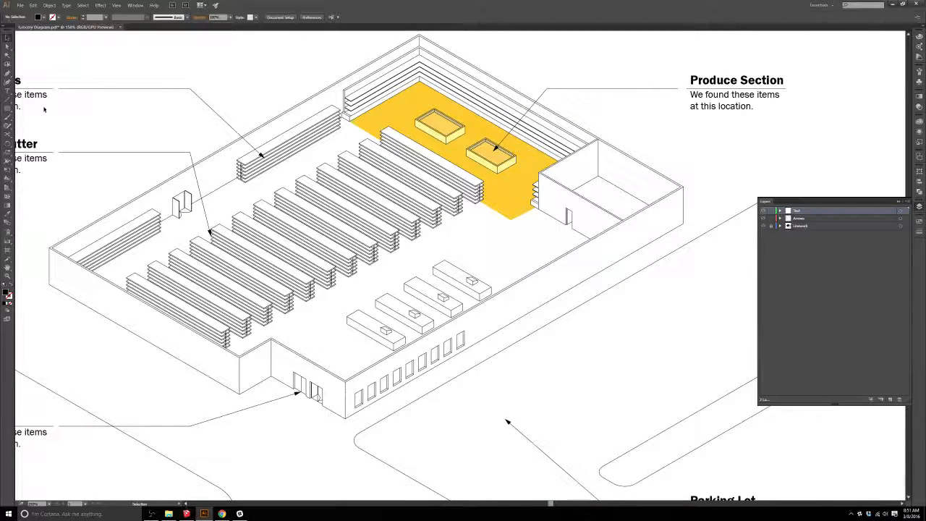
left_click(4, 110)
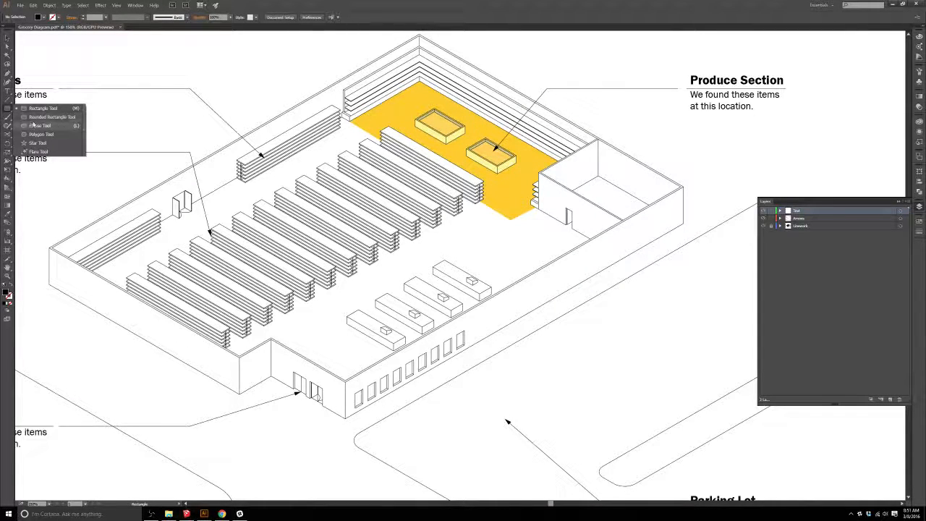
left_click(34, 127)
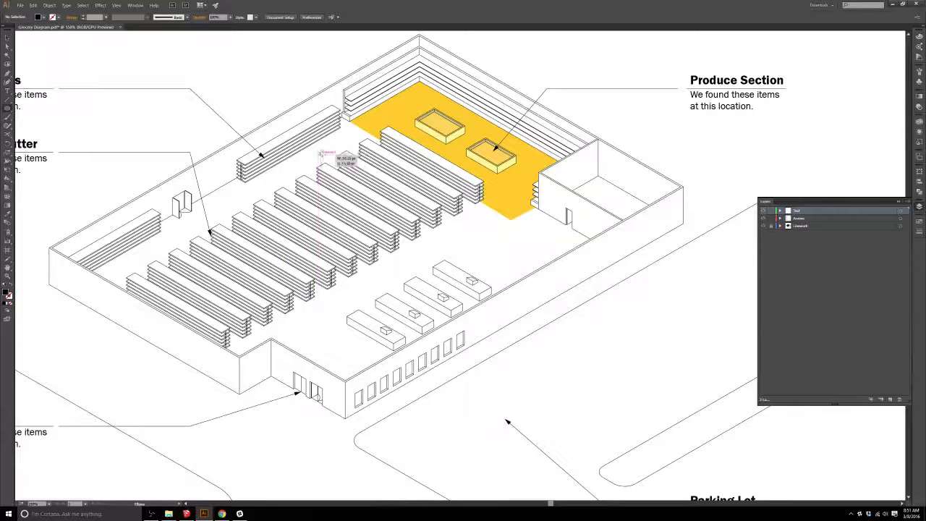
left_click_drag(328, 155, 329, 157)
key("v")
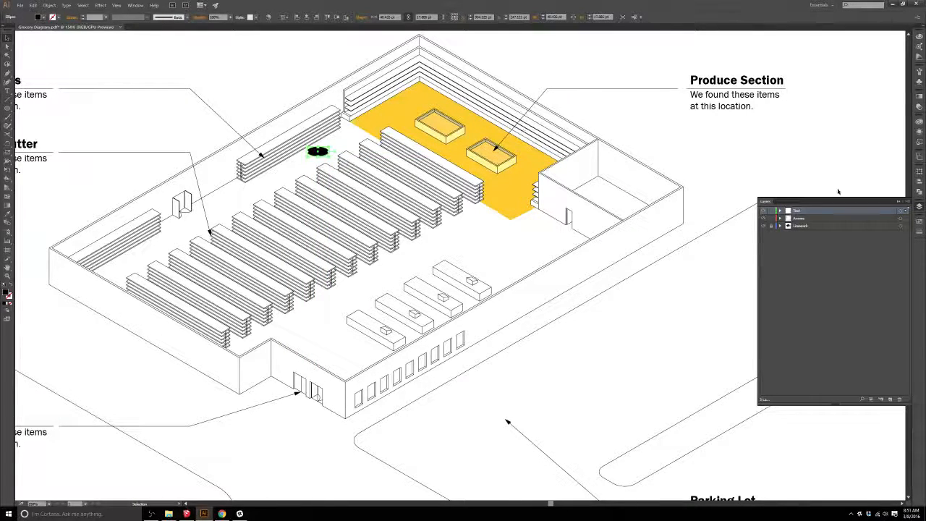
Step: Open the PANTONE+ CMYK Coated swatch library and fill the ellipse with a light yellow from it
left_click(918, 219)
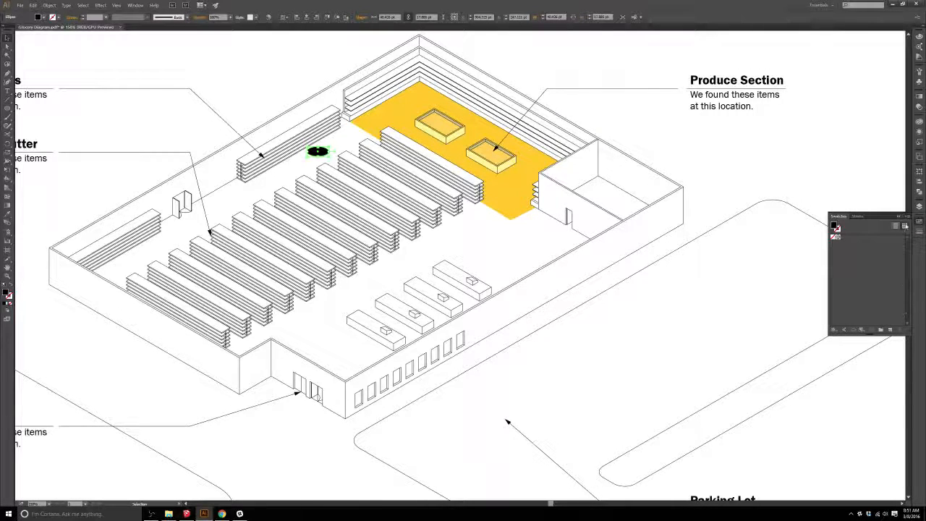
left_click(899, 216)
mouse_move(864, 374)
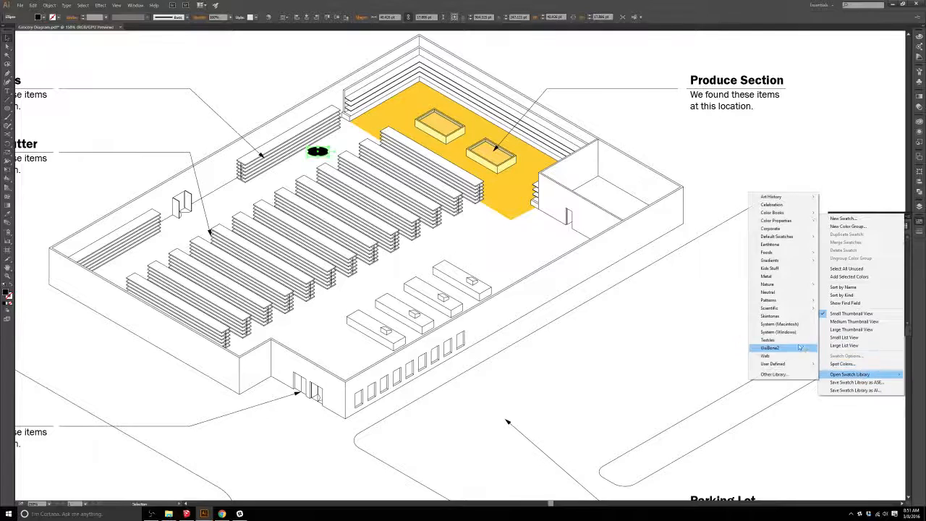
mouse_move(776, 289)
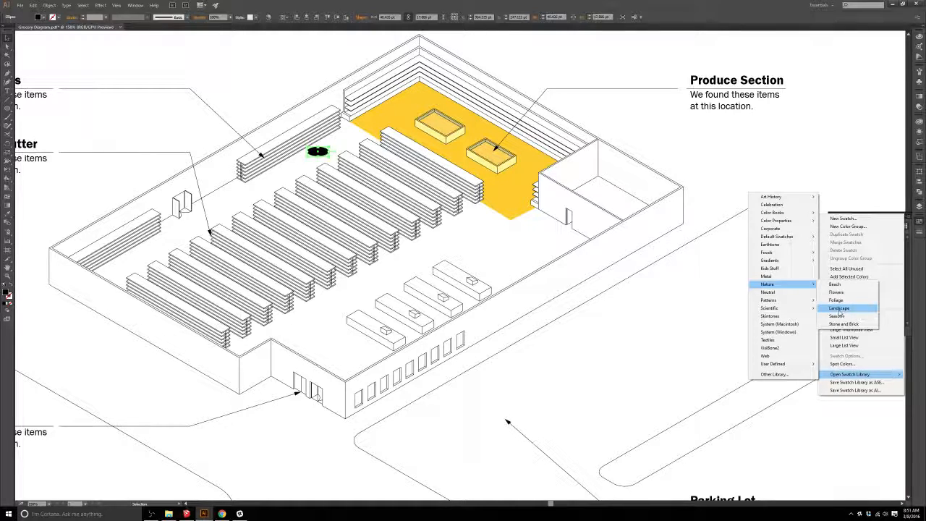
mouse_move(788, 309)
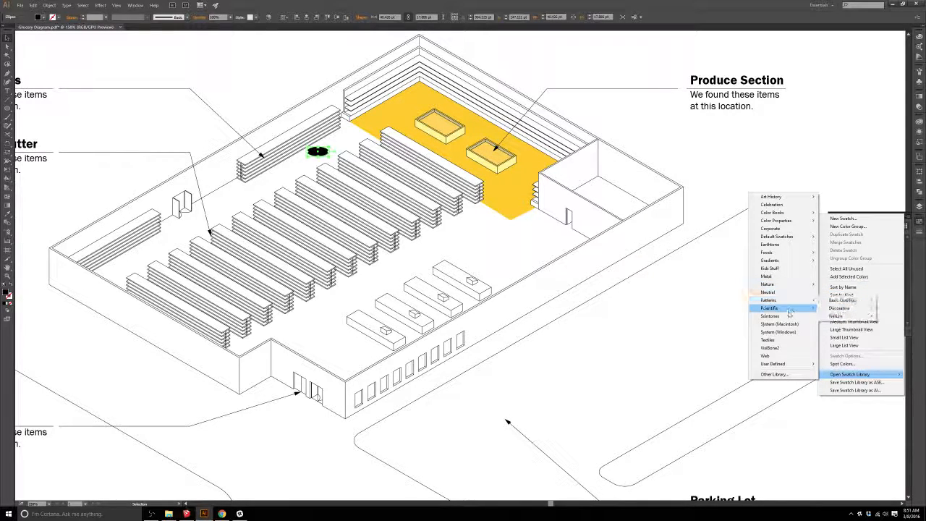
mouse_move(788, 214)
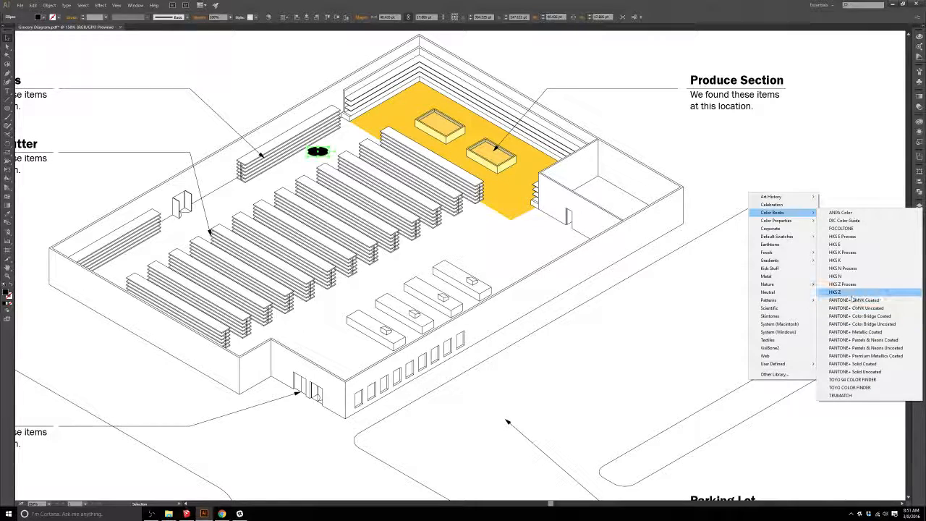
left_click(854, 300)
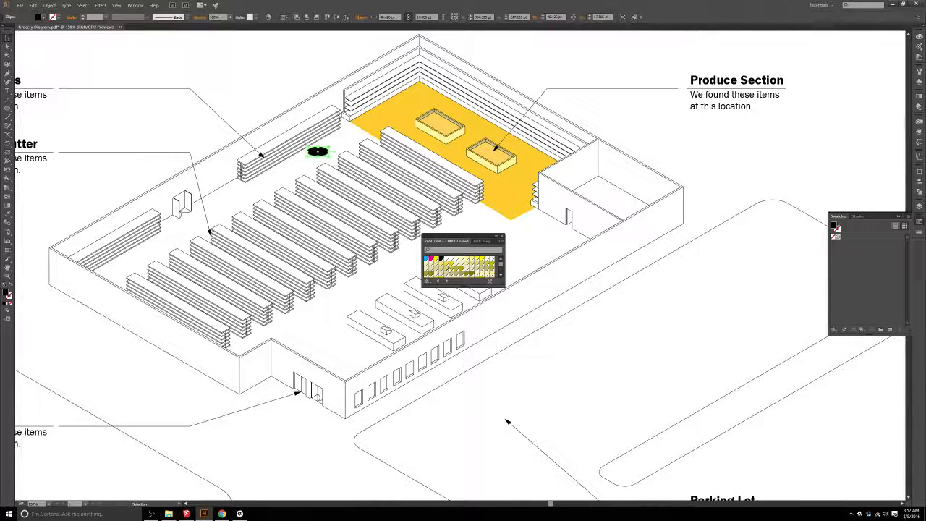
left_click(431, 265)
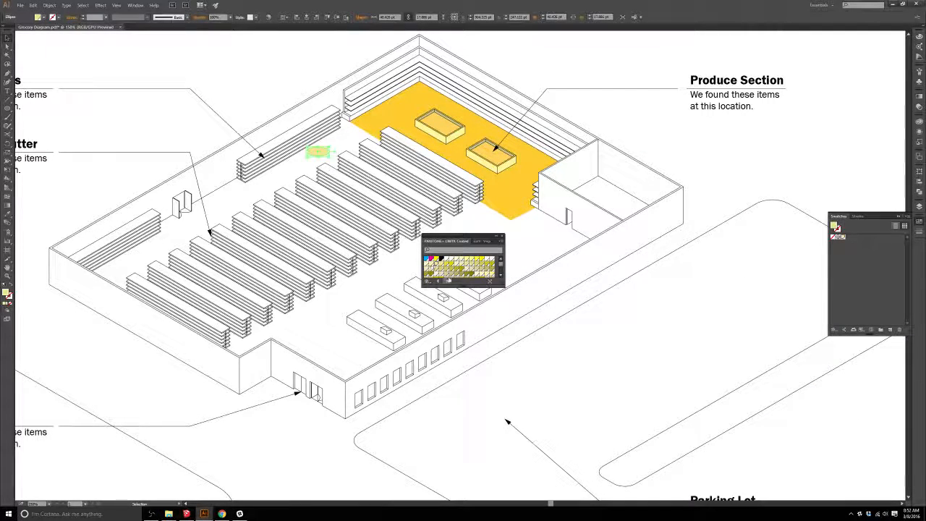
left_click(468, 259)
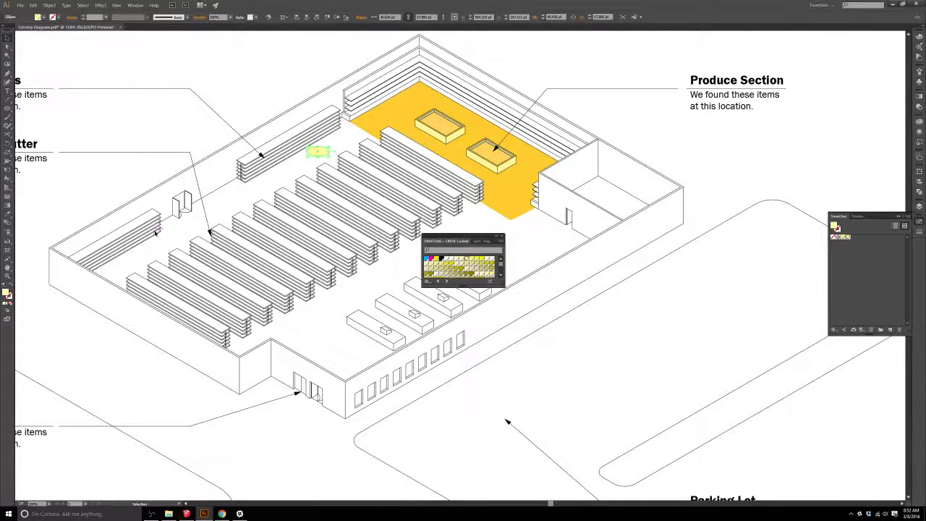
Step: Give the yellow ellipse on the store floor a black stroke and turn it into a dashed line
left_click(58, 16)
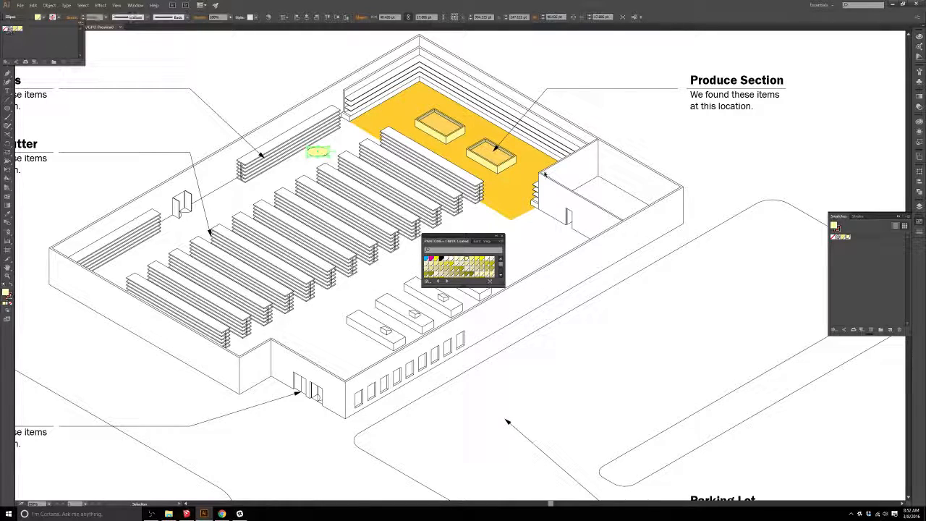
left_click(917, 233)
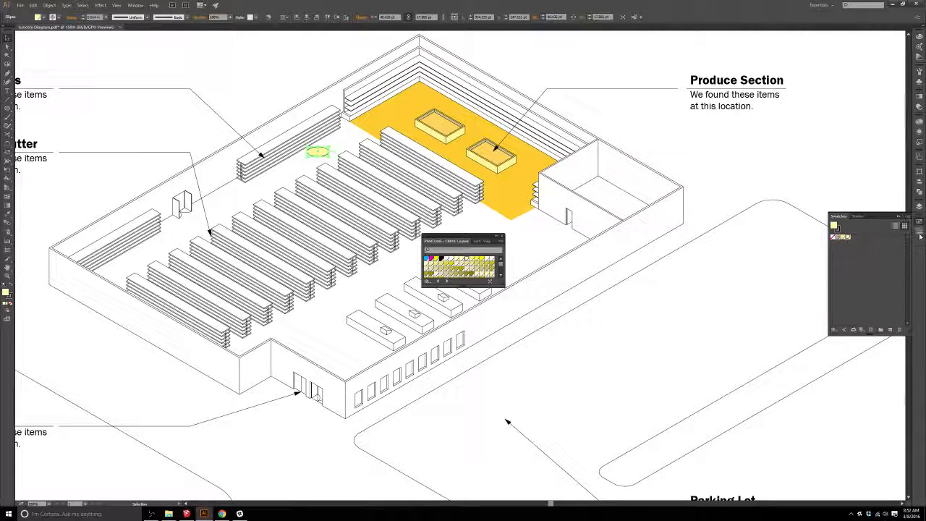
left_click(918, 232)
left_click(834, 267)
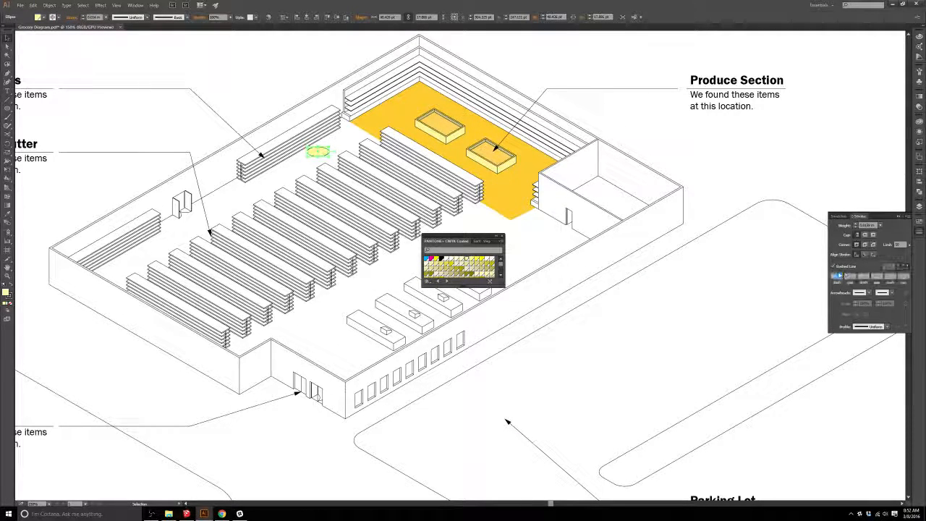
left_click_drag(831, 277, 838, 277)
key("Return")
left_click(345, 131)
Step: Shrink the dashed yellow ellipse to about 17 by 8 pt
scroll(323, 153, "up", 1)
left_click(319, 149)
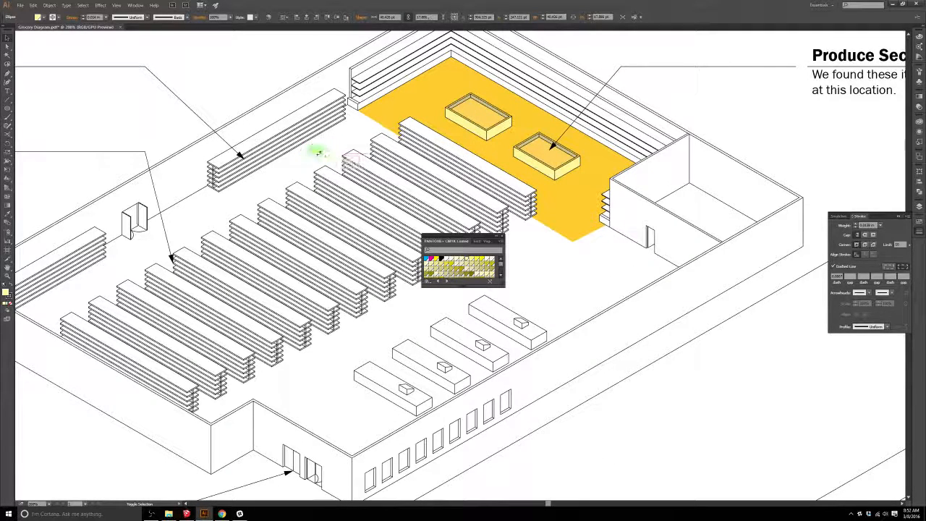
left_click(329, 156)
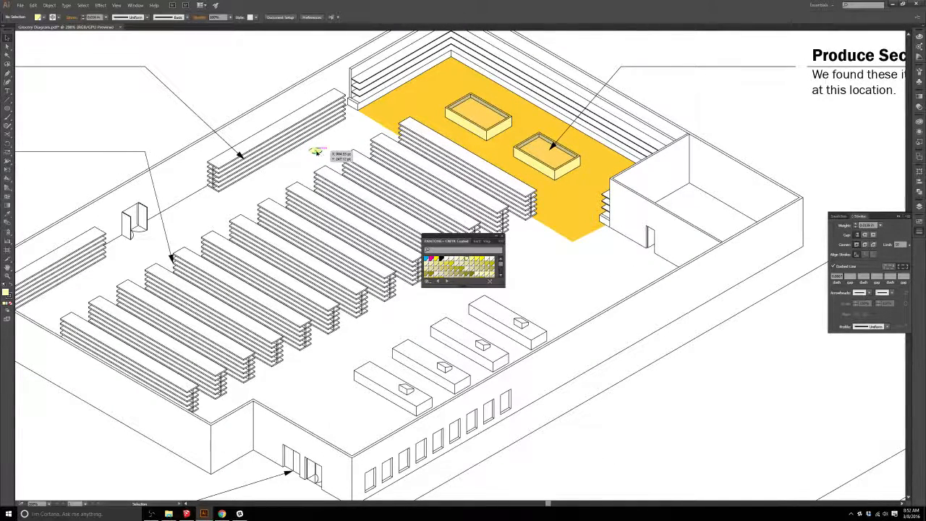
Step: Give the ellipse a thinner stroke weight with shorter dashes, and close the PANTONE+ CMYK Coated swatch library
left_click(316, 151)
left_click(880, 225)
left_click(881, 227)
left_click(881, 225)
left_click(884, 236)
left_click(545, 277)
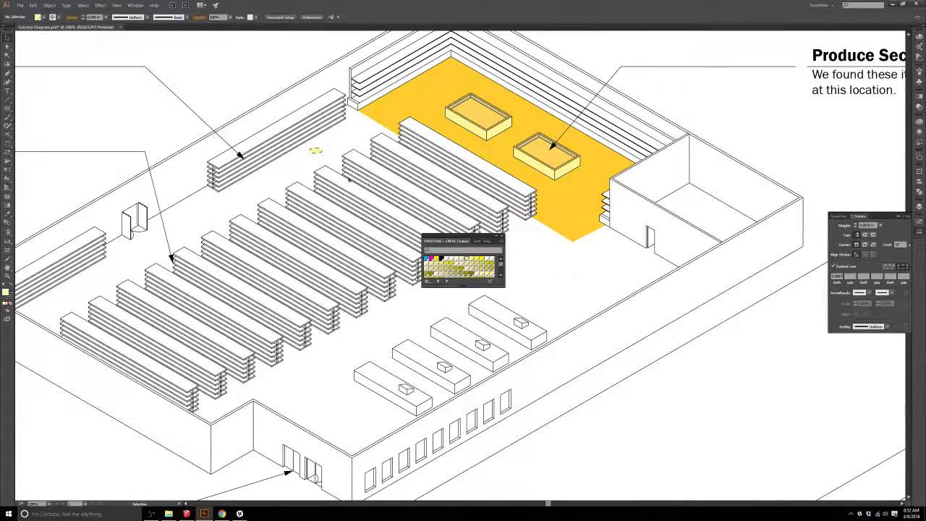
left_click(316, 151)
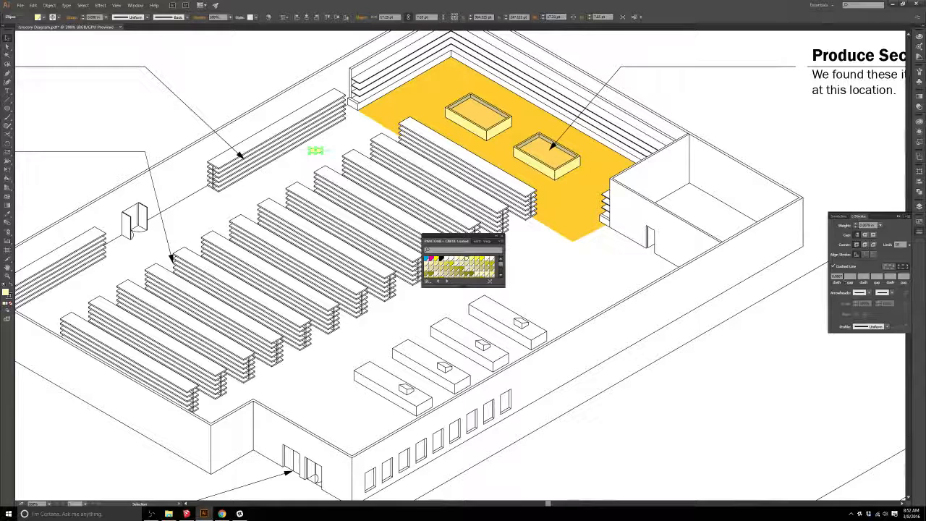
double_click(836, 276)
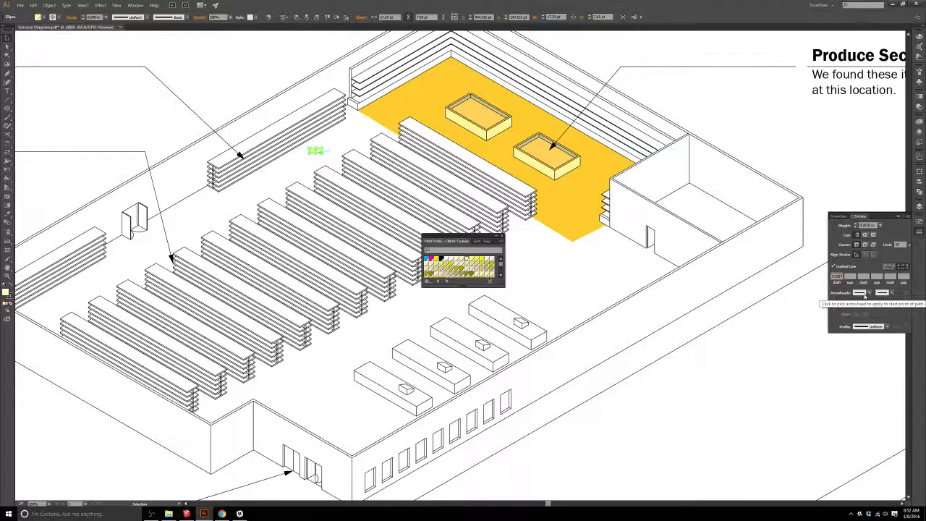
left_click(501, 236)
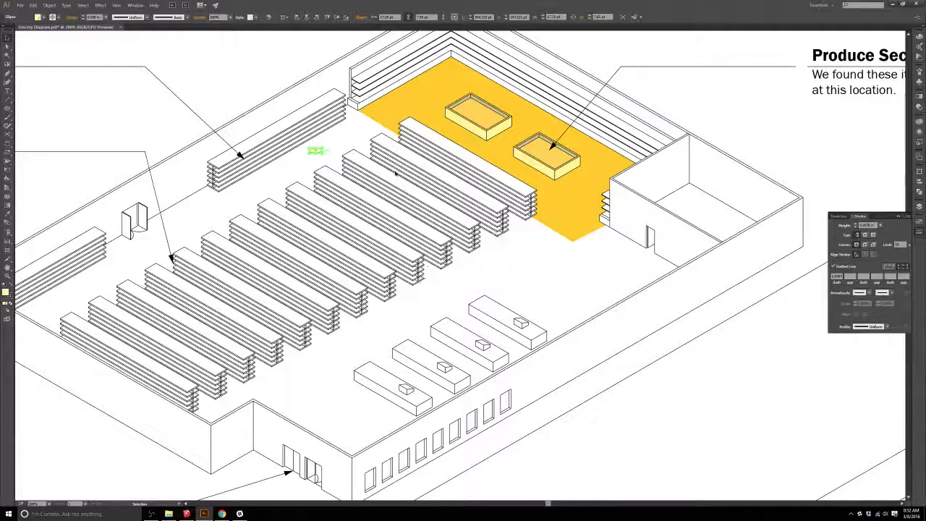
Step: Make the dashed ellipse rounder by increasing its height to about 11 pt
left_click(352, 154)
left_click(318, 152)
left_click(318, 166)
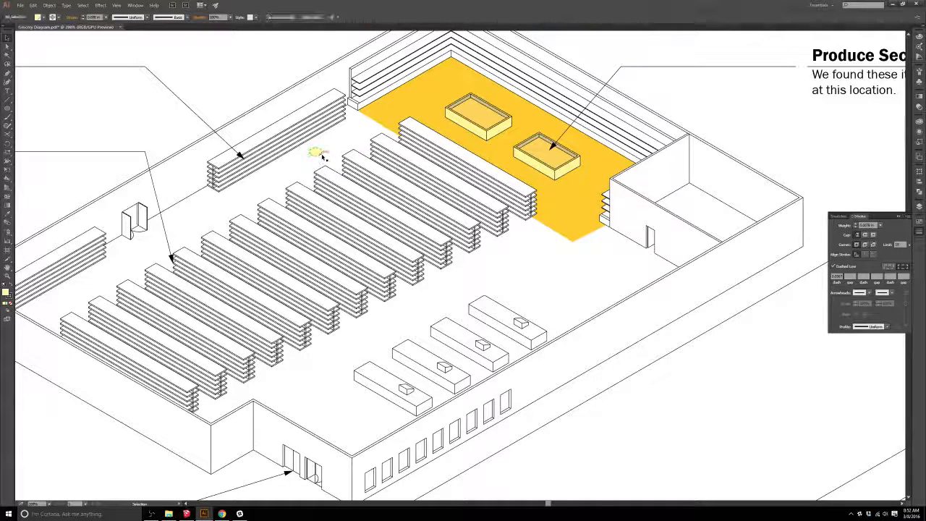
Step: Try duplicating the ellipse one copy at a time along the ends of the aisle shelves, and undo the copies
left_click_drag(322, 152, 301, 168)
left_click_drag(300, 168, 276, 183)
left_click_drag(275, 183, 211, 217)
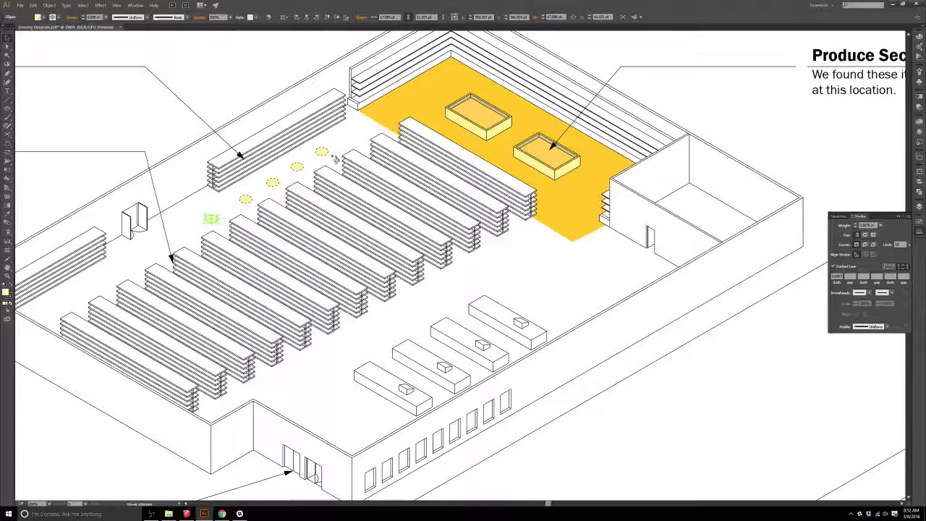
key("ctrl+z")
key("ctrl+z")
key("ctrl+z")
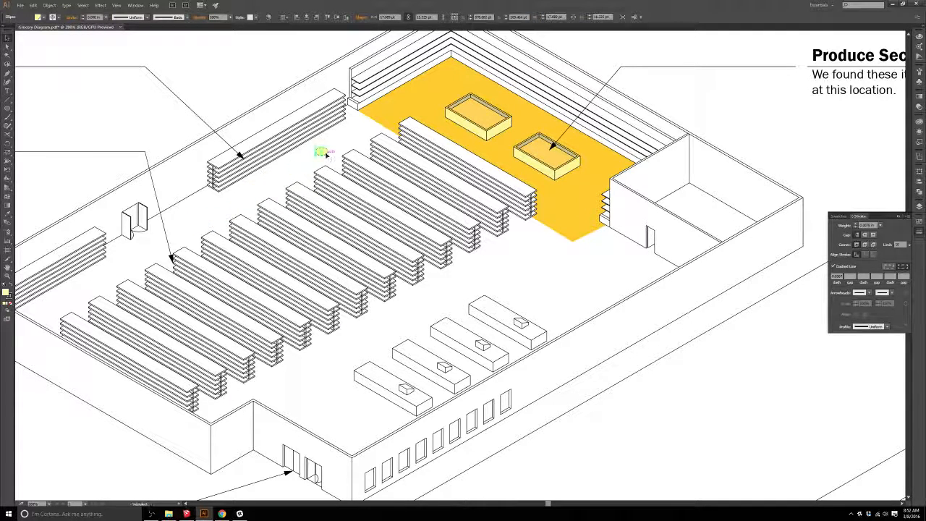
Step: Place the ellipse at the upper end of the back aisle, copy it to the aisle's lower end, and select both ellipses
left_click_drag(325, 152, 359, 148)
left_click_drag(65, 305, 65, 305)
left_click(337, 146, "shift")
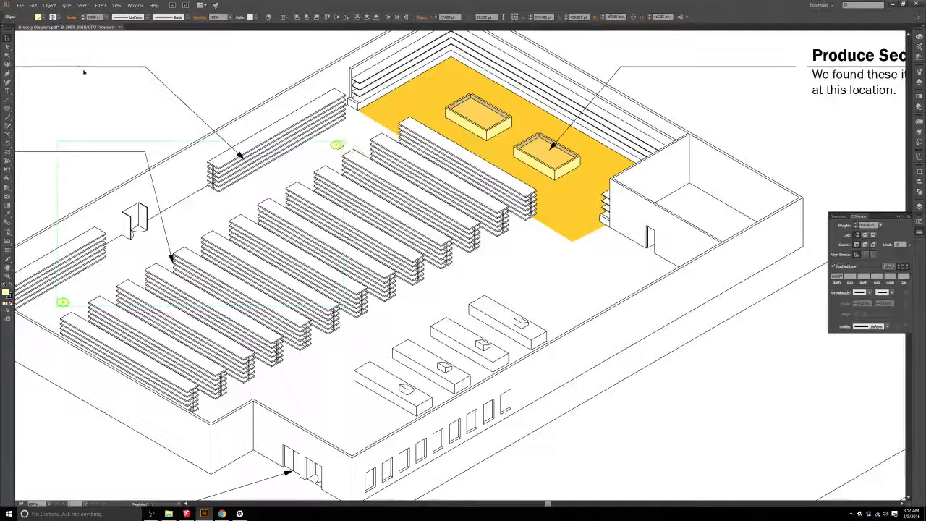
Step: Try blending the two selected ellipses with the default blend spacing, and undo the blend
left_click(49, 5)
mouse_move(80, 178)
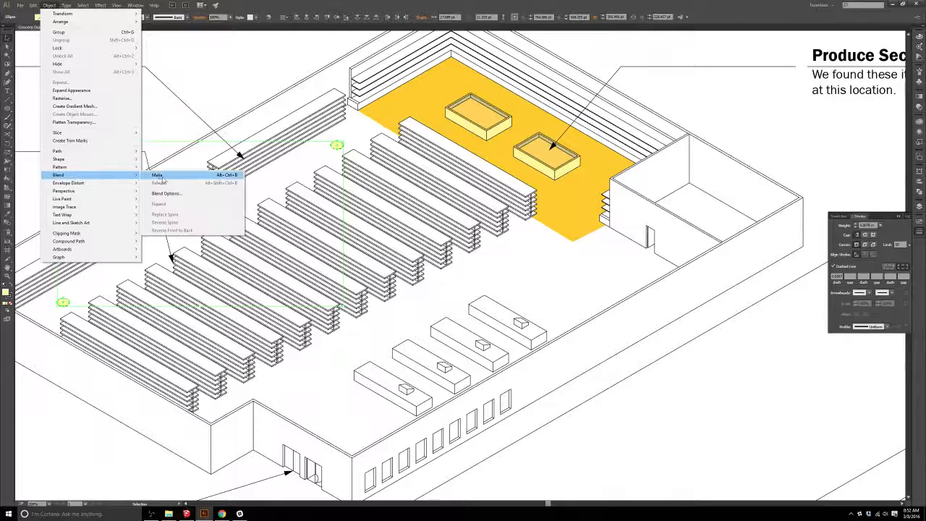
left_click(160, 175)
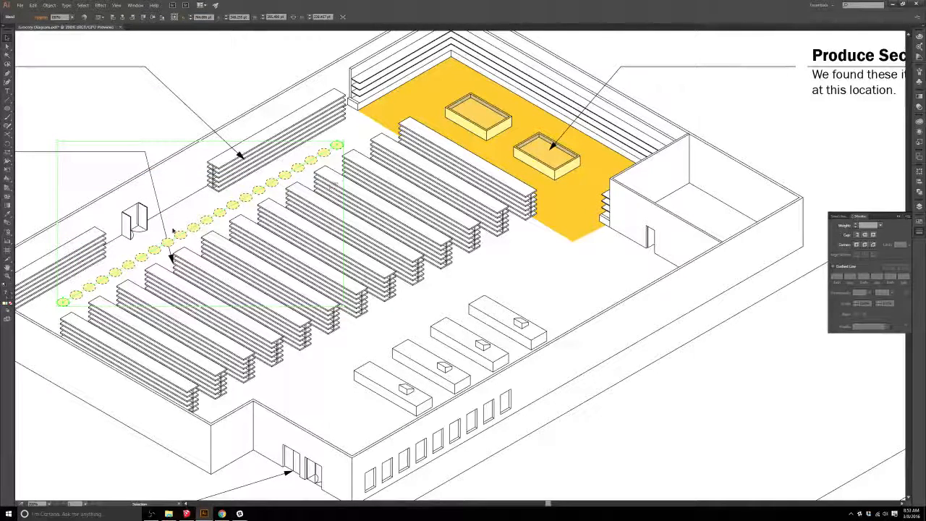
key("ctrl+z")
Step: Set the blend spacing to Specified Steps and blend the two ellipses with five intermediate ellipses between them
left_click(49, 6)
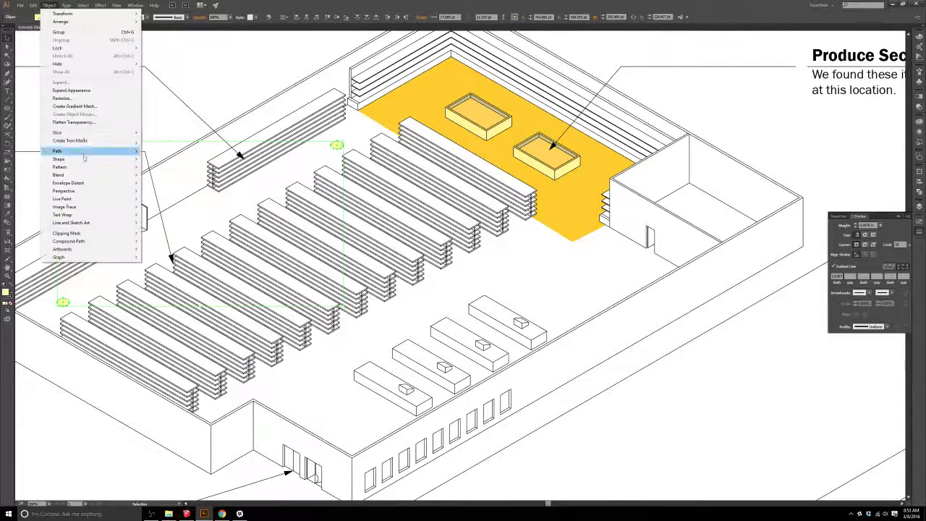
mouse_move(80, 174)
left_click(170, 192)
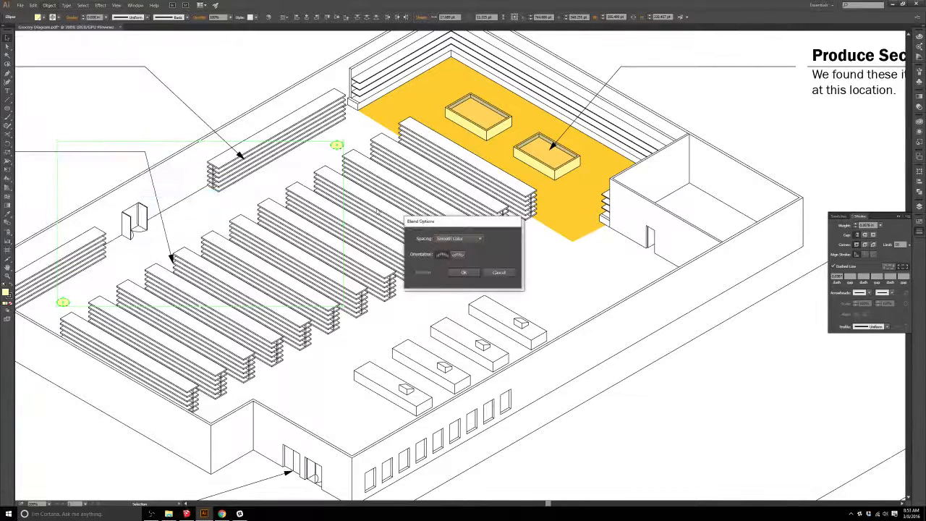
left_click(470, 239)
left_click(464, 255)
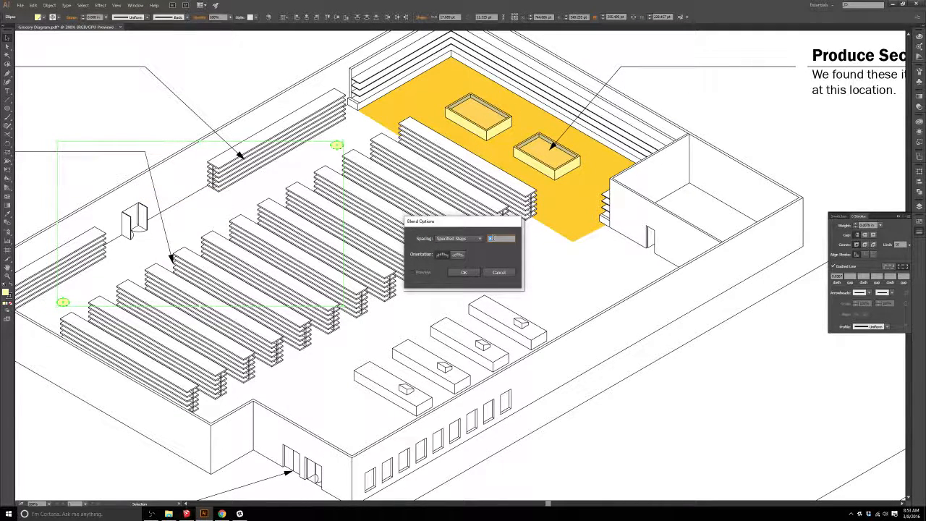
left_click(459, 271)
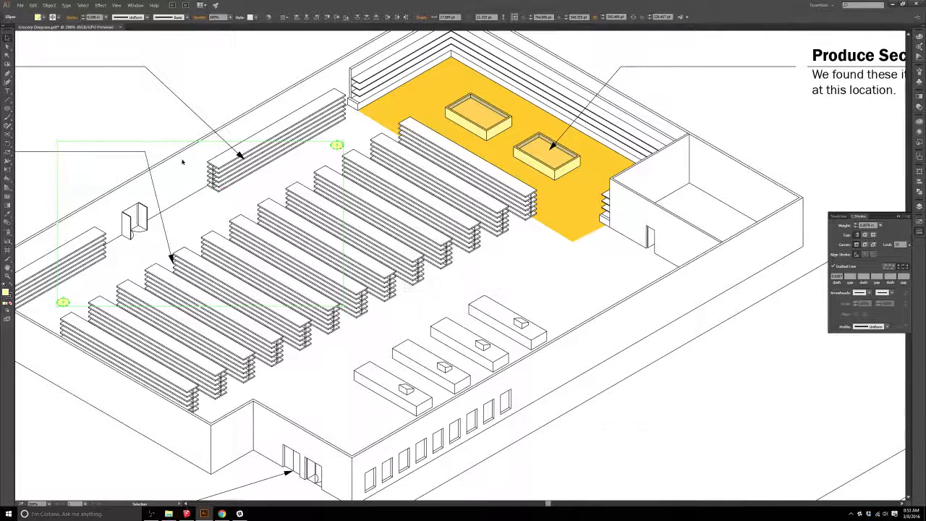
left_click(49, 5)
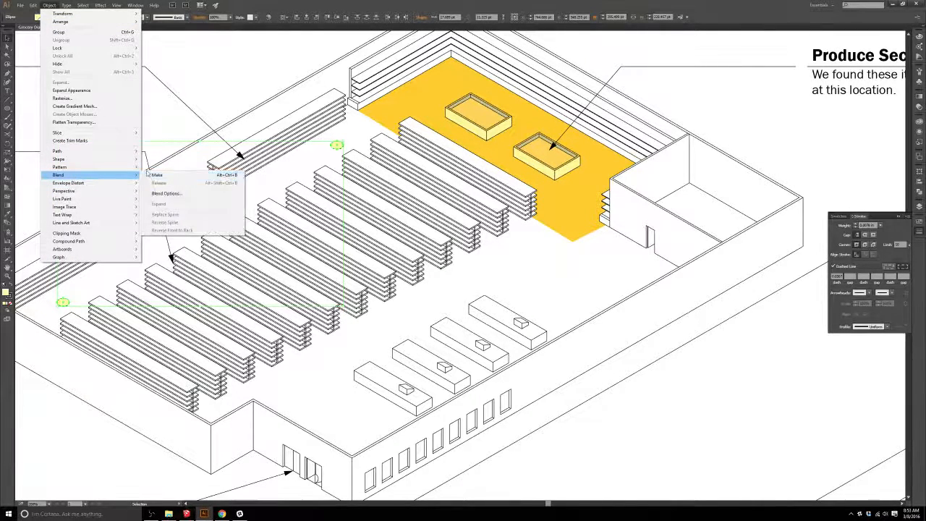
left_click(148, 175)
left_click(268, 76)
Step: Duplicate the blended row of ellipses into the walkway between the aisle shelves and the checkout counters
scroll(290, 99, "down", 3)
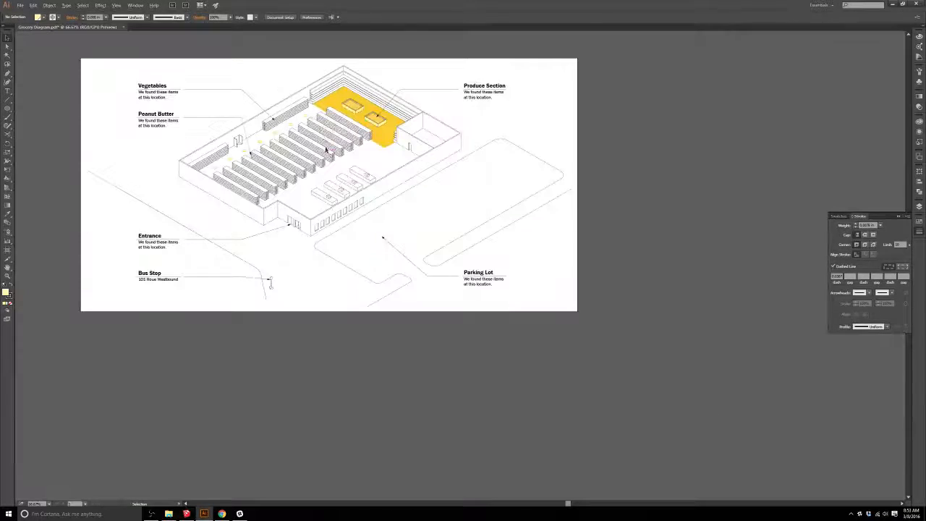
scroll(303, 120, "up", 2)
left_click_drag(277, 133, 432, 203)
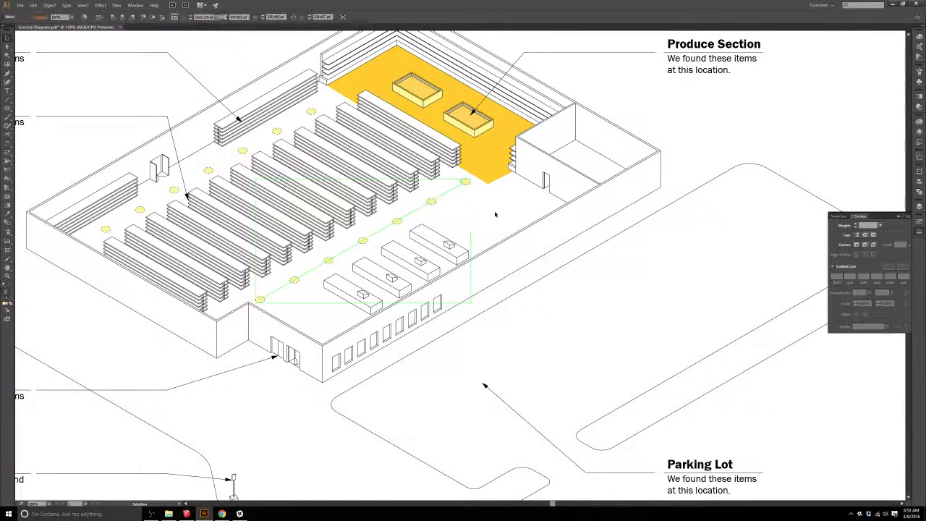
left_click(493, 212)
scroll(488, 210, "down", 2)
scroll(433, 177, "up", 1)
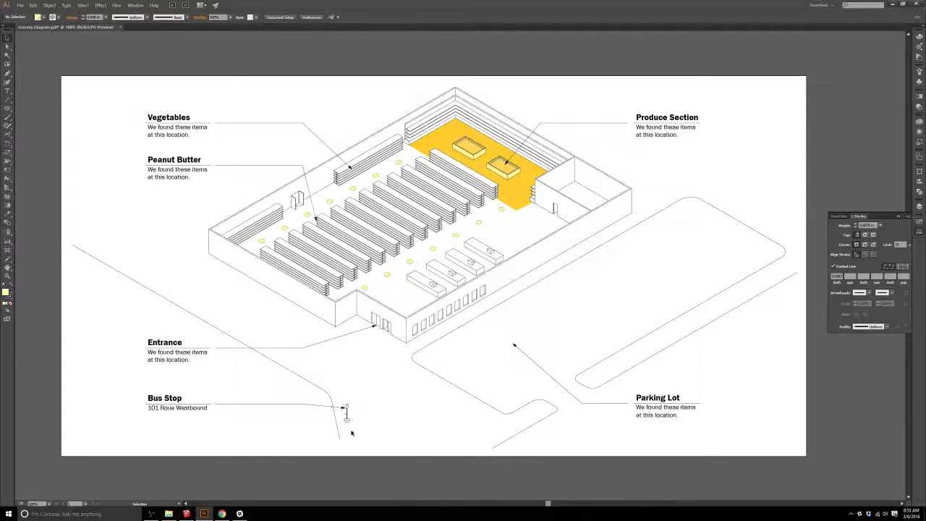
Step: Activate the Live Paint Bucket and pick a bright blue as its fill color
scroll(352, 431, "up", 1)
left_click(919, 207)
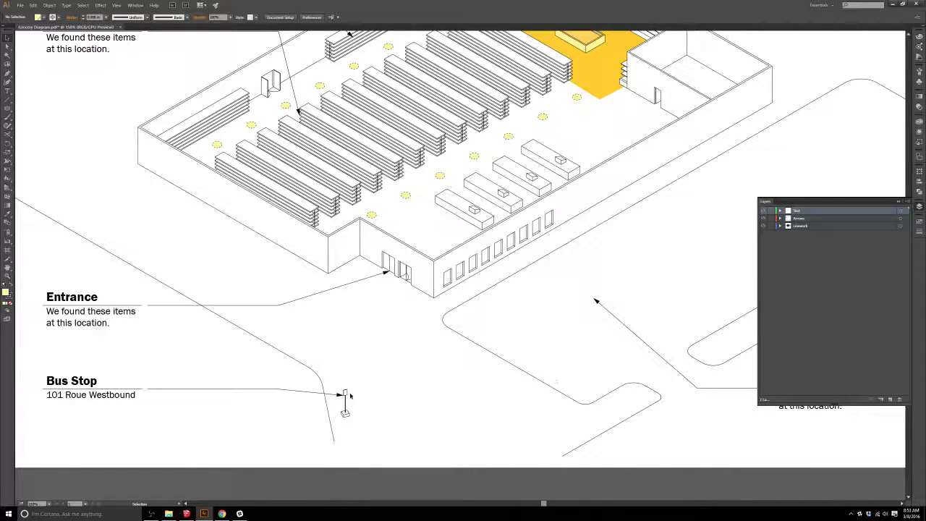
scroll(344, 408, "up", 2)
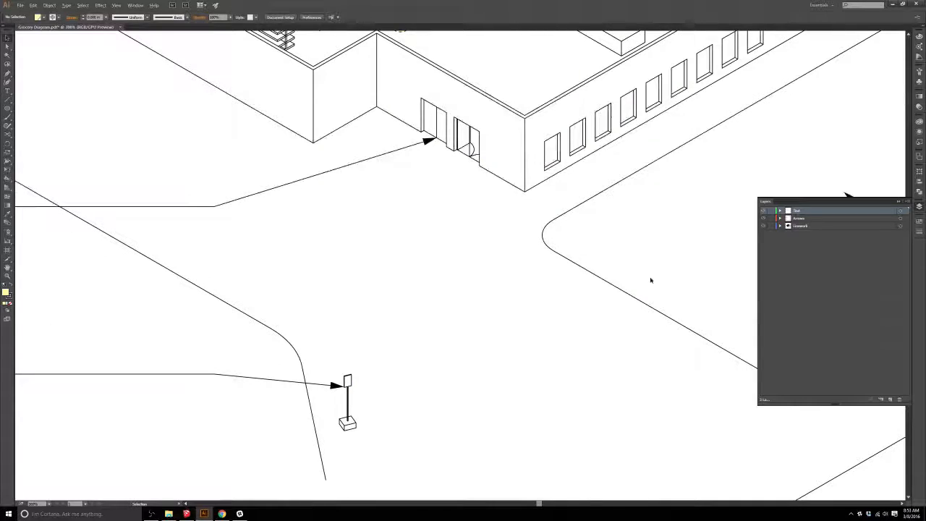
key("k")
left_click(42, 18)
left_click(920, 225)
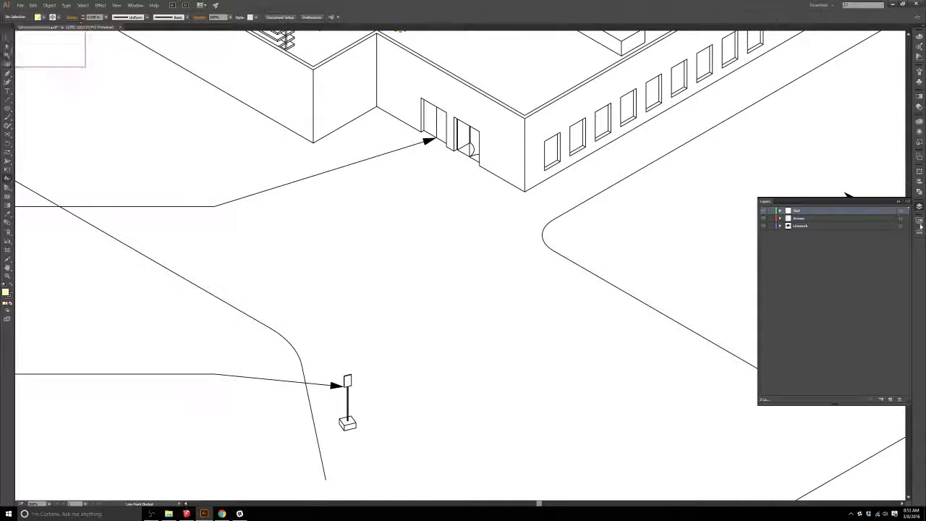
left_click(919, 222)
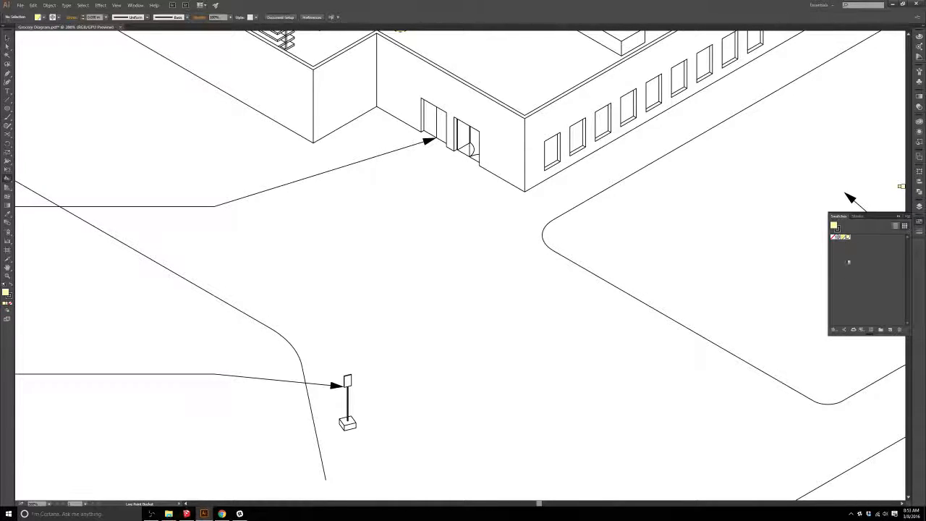
double_click(835, 227)
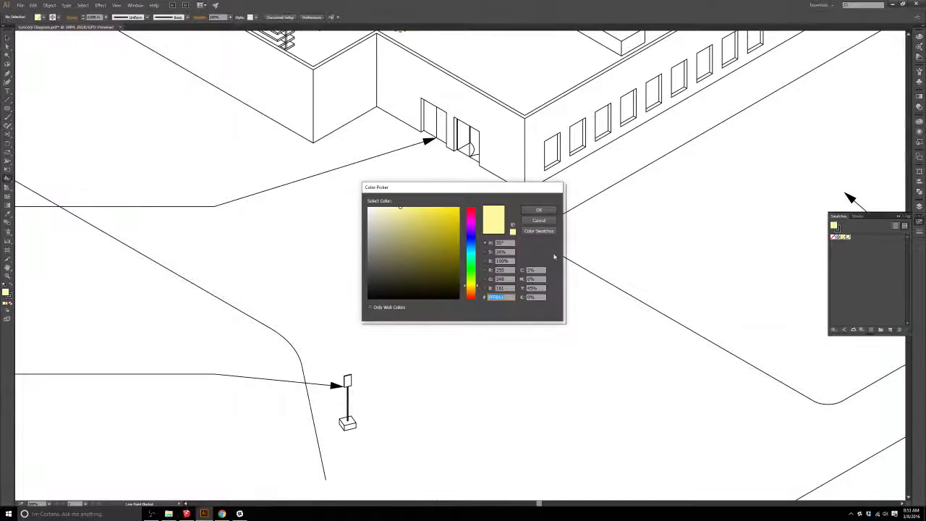
left_click(474, 252)
left_click(441, 211)
left_click(436, 225)
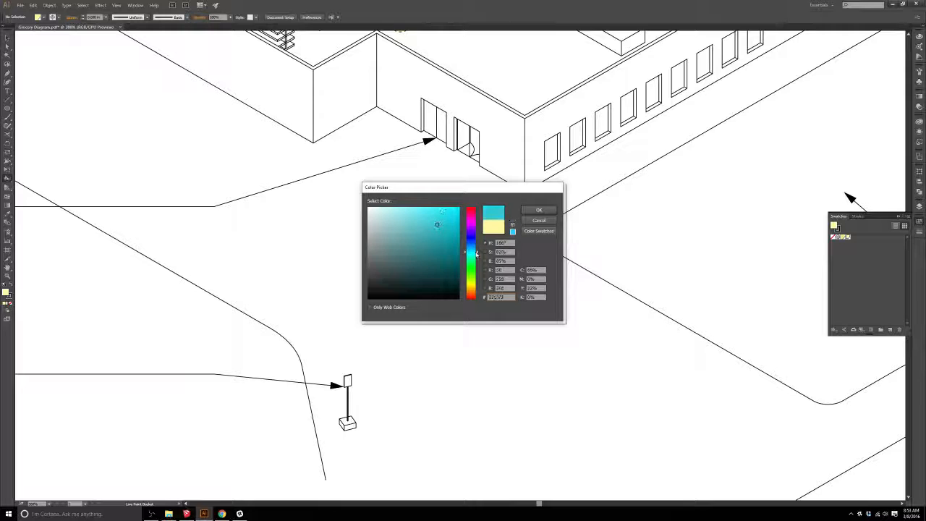
left_click_drag(475, 253, 475, 241)
mouse_move(442, 214)
left_mouse_down()
mouse_move(431, 200)
mouse_move(442, 198)
left_mouse_up()
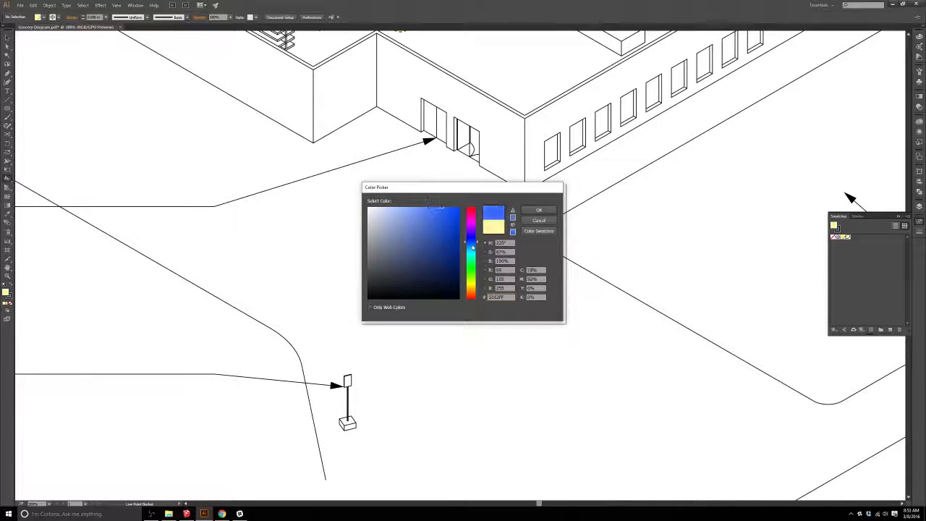
left_click(471, 241)
left_click(547, 212)
Step: Fill the face of the bus stop sign with the blue and return to the Selection tool
left_click(348, 381)
key("v")
scroll(363, 406, "down", 2)
scroll(350, 444, "up", 3)
scroll(355, 456, "up", 1)
scroll(352, 405, "down", 2)
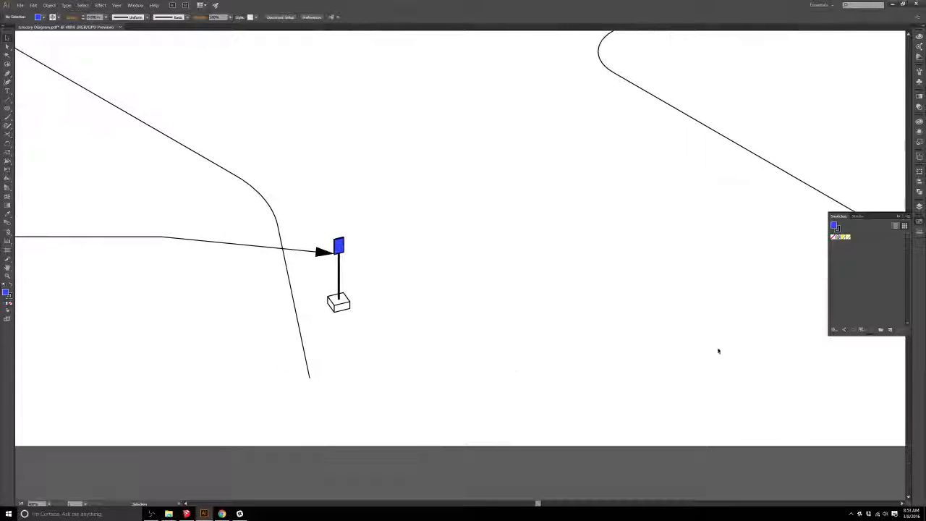
Step: Add a new layer below the Linework layer and lock the Text, Arrows and Linework layers
left_click(923, 206)
left_click(883, 227)
left_click_drag(807, 226, 808, 241)
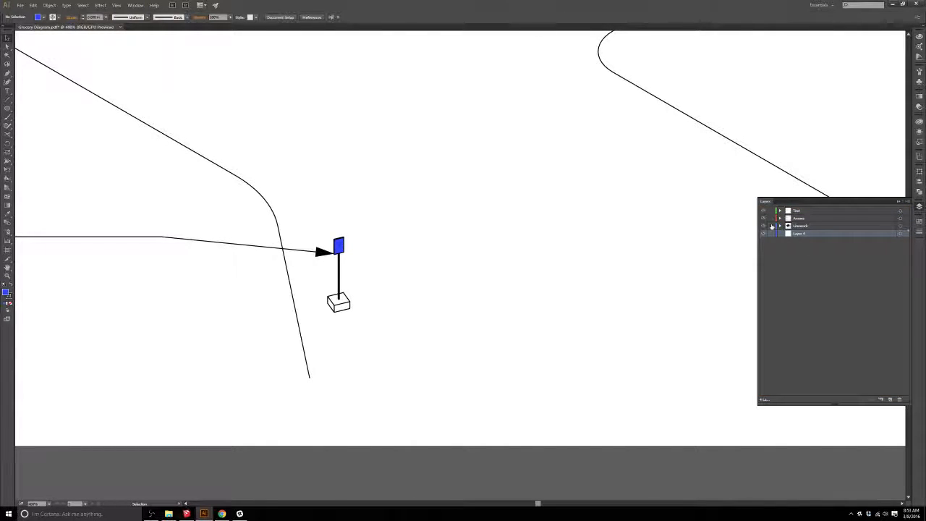
Step: Draw a blue ellipse about 122 by 54 pt around the bus stop's base and open its appearance attributes
scroll(358, 213, "down", 3, "alt")
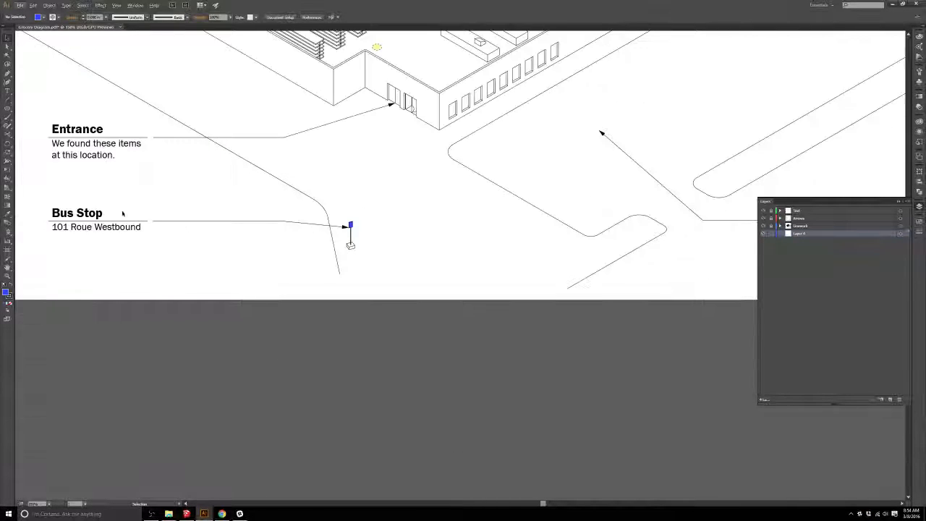
left_click_drag(317, 232, 383, 262)
key("v")
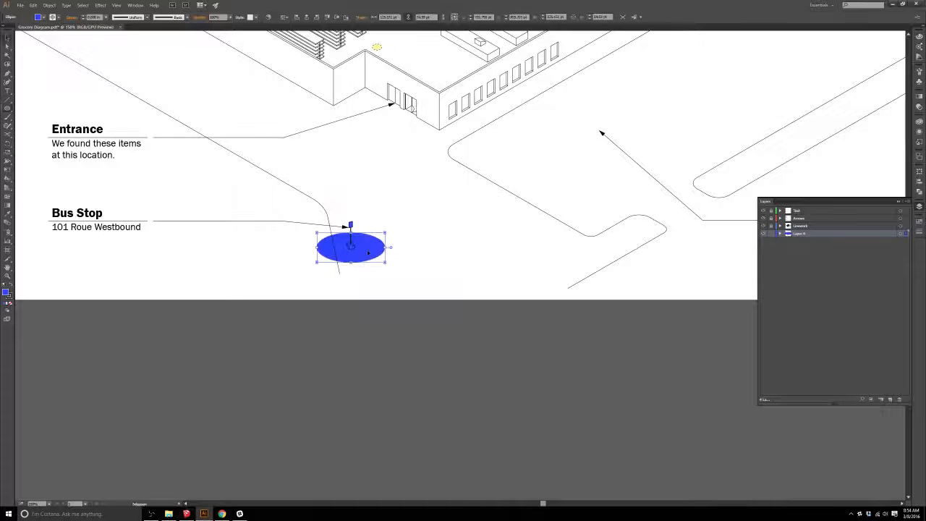
left_click(920, 132)
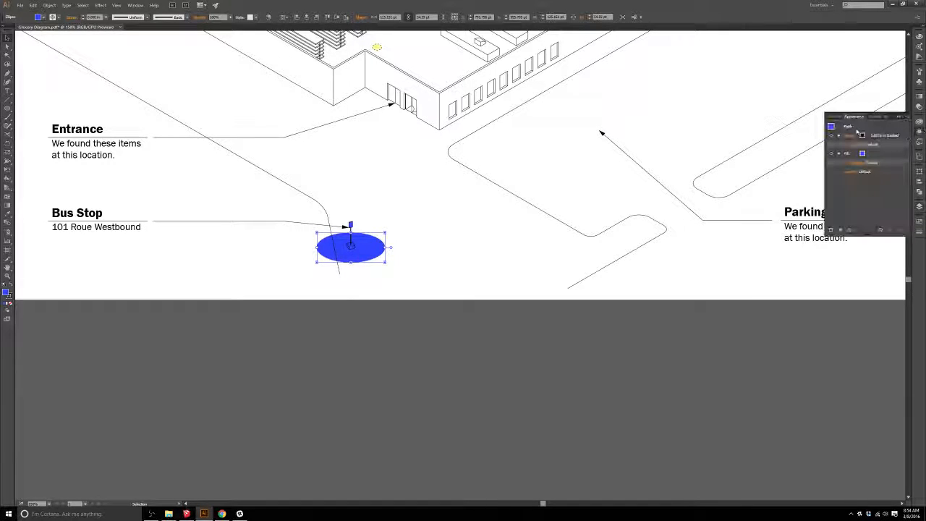
Step: Set the opacity of the bus stop ellipse's fill to 20%, leaving its stroke opacity at the default
left_click(859, 145)
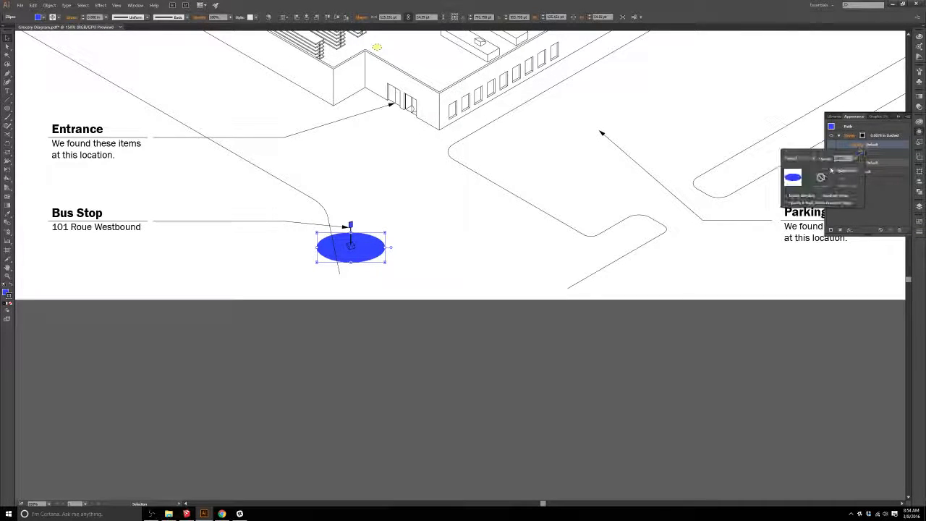
key("Escape")
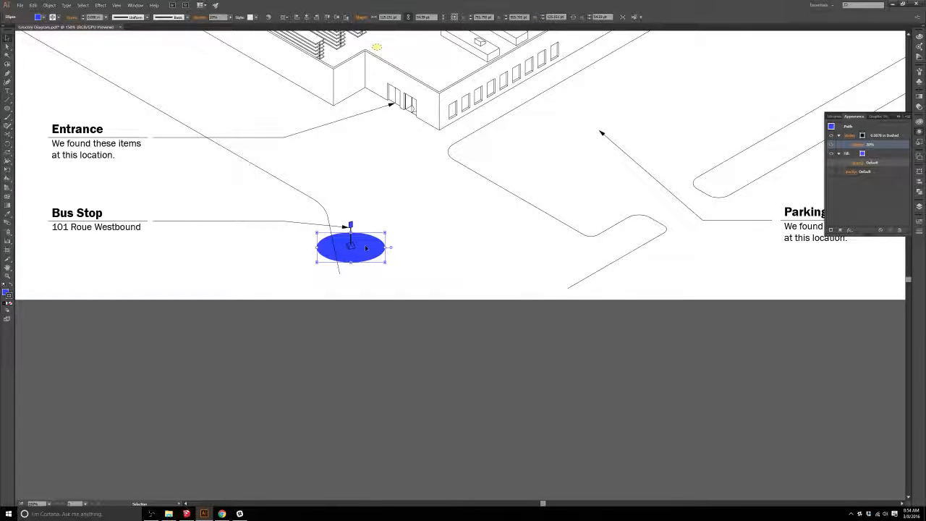
left_click(869, 163)
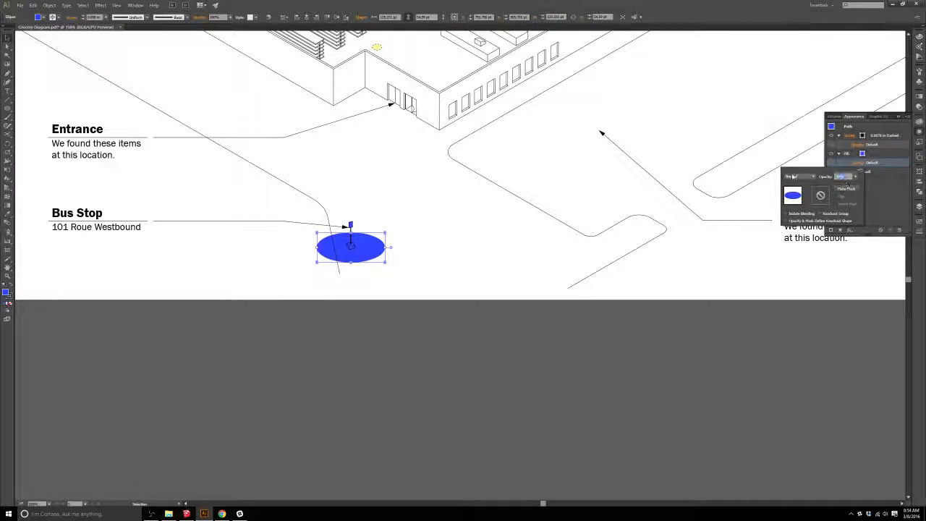
type("20")
key("Return")
left_click(452, 222)
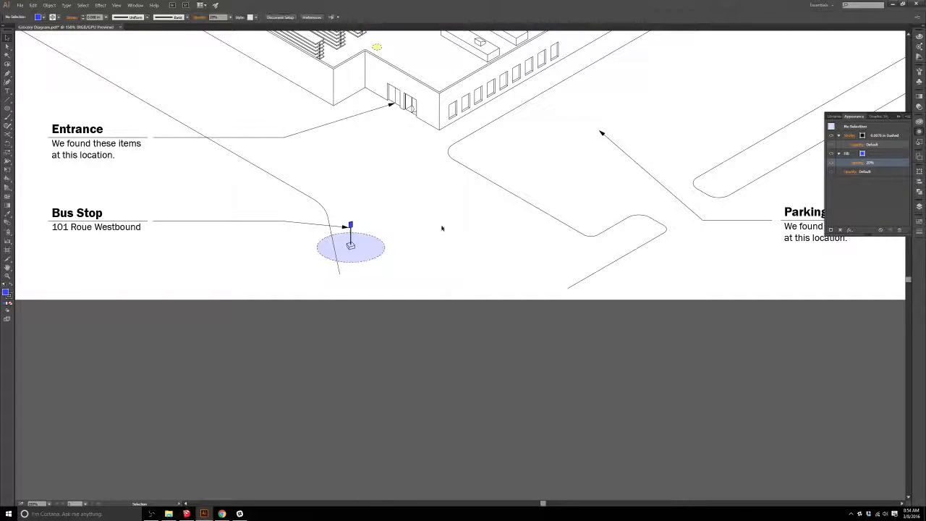
Step: Remove the dashed stroke from the bus stop ellipse by setting its stroke color to none
scroll(366, 247, "up", 5)
left_click(379, 256)
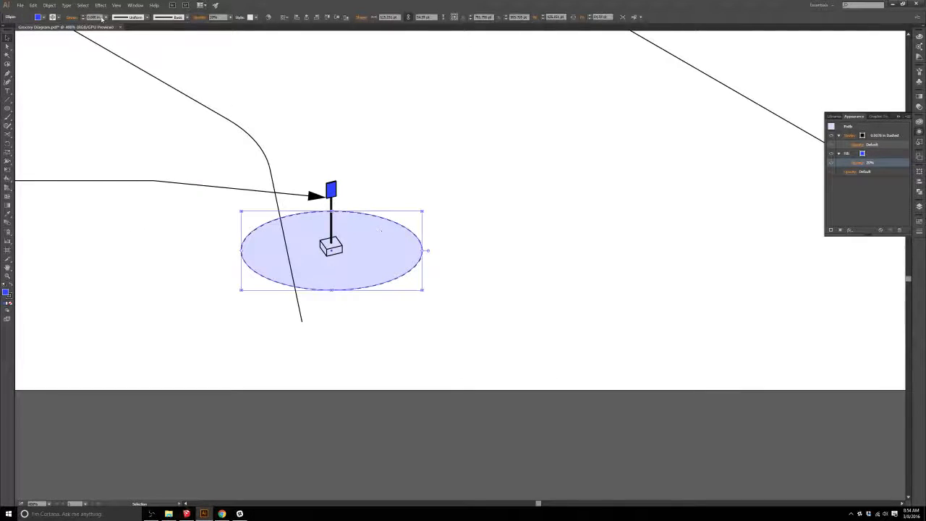
left_click(52, 17)
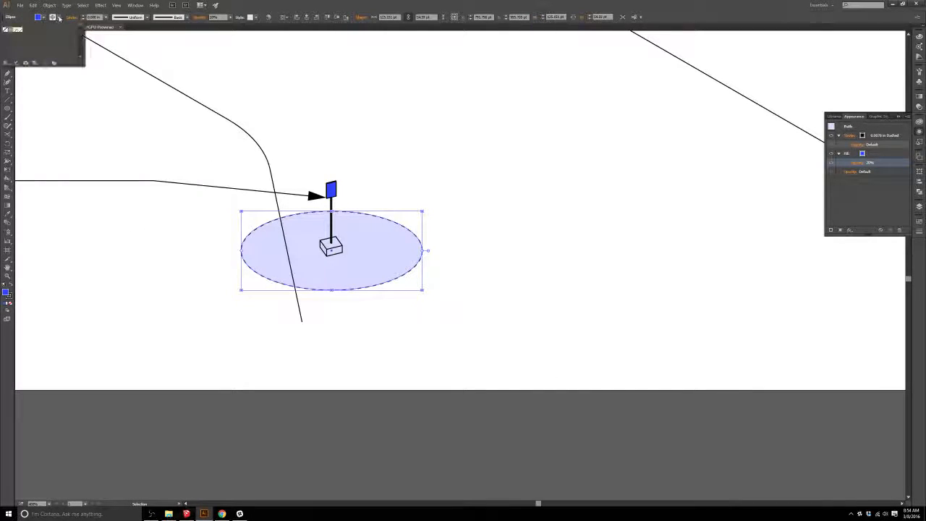
left_click(5, 30)
left_click(558, 273)
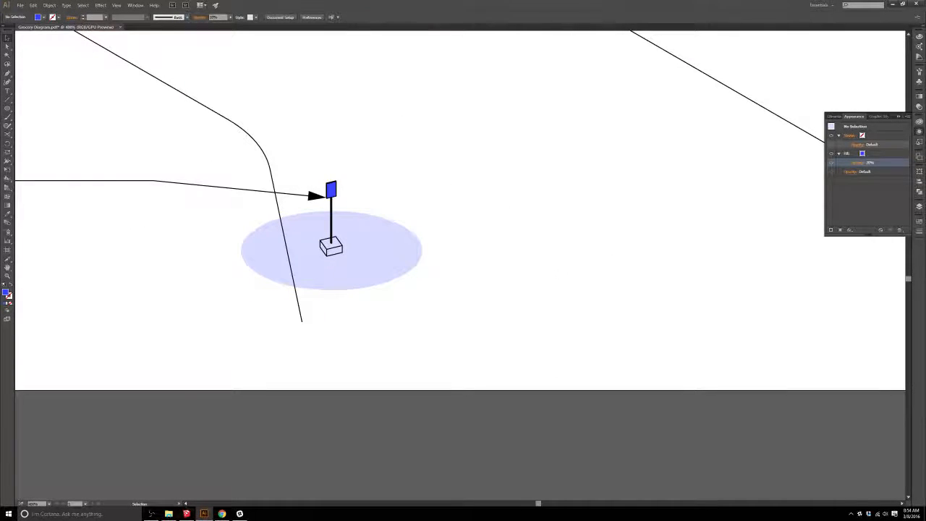
Step: Fill the faces of the bus stop's base with white using the Live Paint Bucket
left_click(902, 118)
left_click(919, 206)
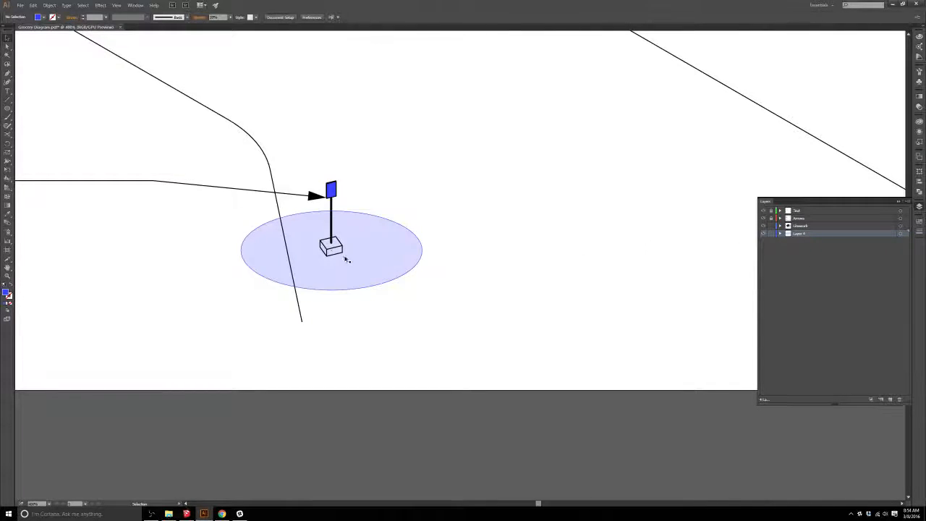
key("k")
left_click(473, 225, "alt")
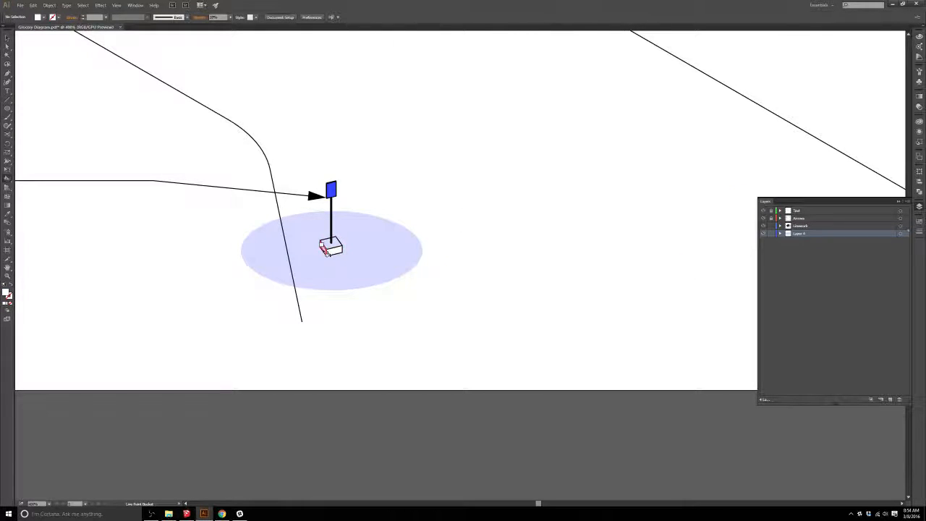
Step: Add another layer, place an unlocked drawing layer directly above Linework, and lock the other layers
scroll(493, 209, "down", 3)
left_click_drag(431, 172, 469, 292)
scroll(437, 286, "down", 1)
left_click_drag(501, 231, 385, 313)
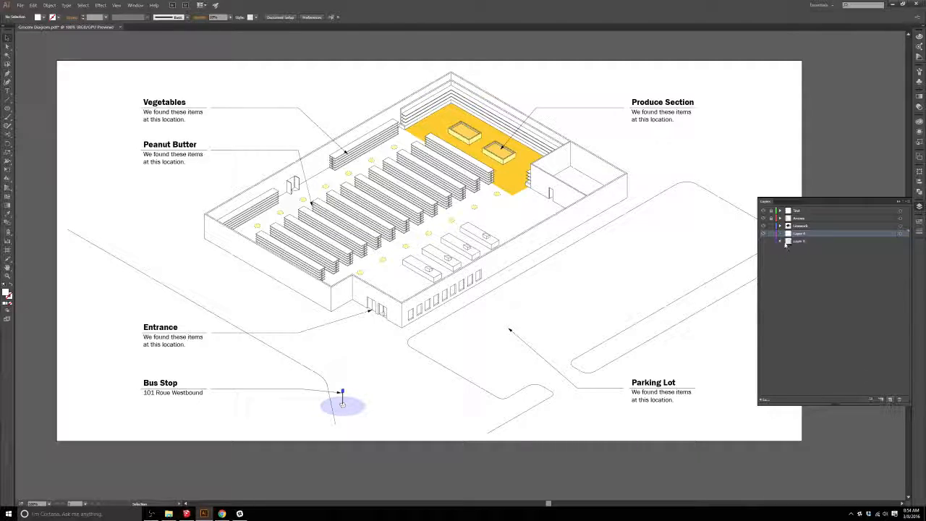
left_click_drag(800, 241, 800, 222)
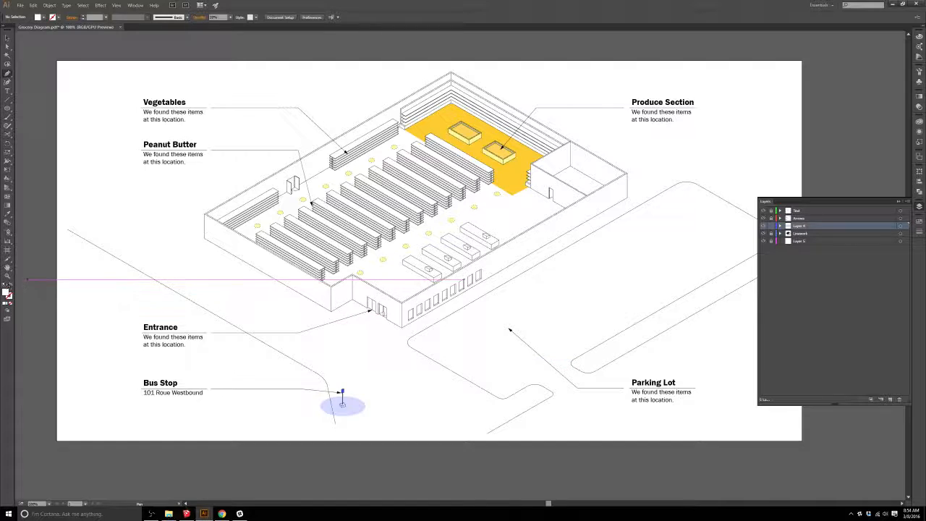
Step: Begin an unfilled, black-stroked curved path with the Pen tool, starting in the parking lot and heading toward the store entrance
left_click(10, 303)
left_click(455, 339)
left_click(409, 365)
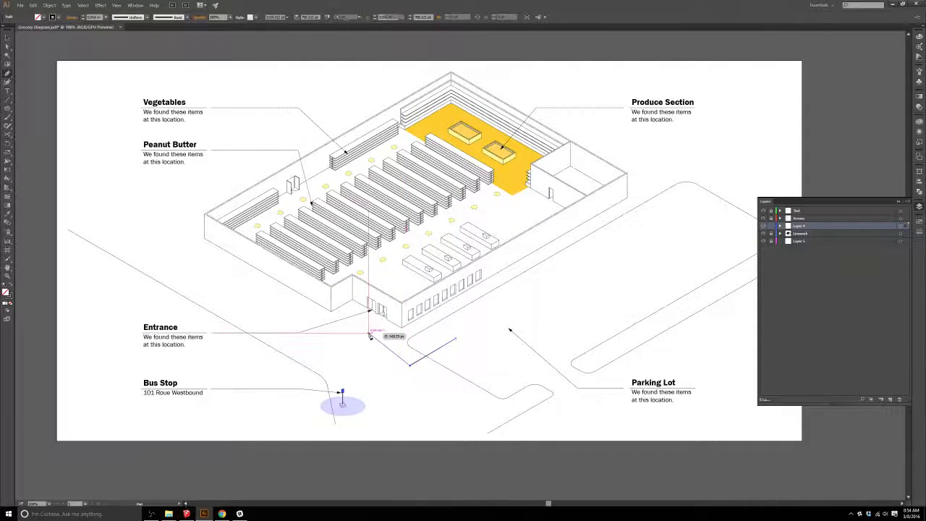
key("ctrl+z")
left_click(418, 364)
left_click_drag(425, 384, 431, 327)
left_click_drag(374, 387, 432, 365)
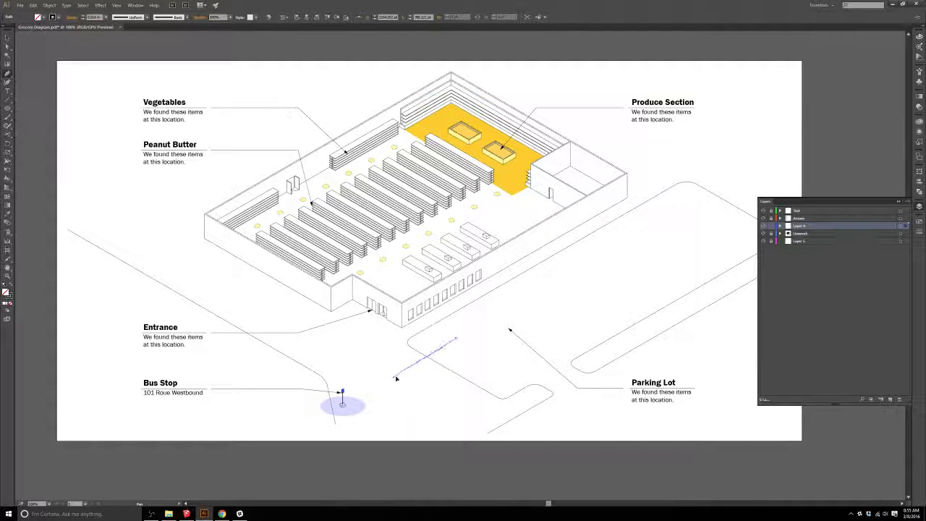
Step: Continue the curved path through the entrance, aisles, produce section and checkouts, then back out to the parking lot
left_click_drag(398, 366, 384, 352)
left_click_drag(384, 312, 371, 158)
left_click(368, 250)
left_click_drag(430, 129, 462, 269)
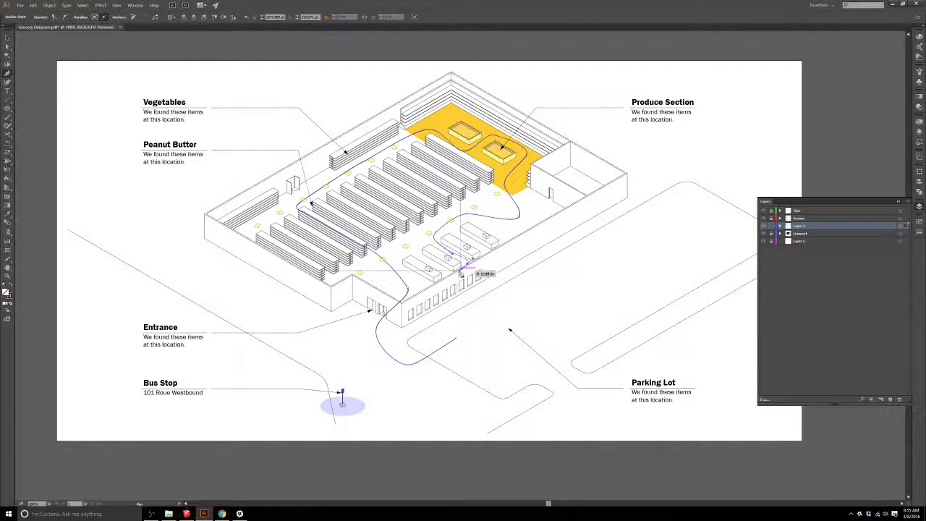
left_click_drag(412, 300, 450, 338)
key("v")
left_click(474, 325)
Step: Move the curved path's layer below the Linework layer and unlock Linework
scroll(474, 325, "up", 2)
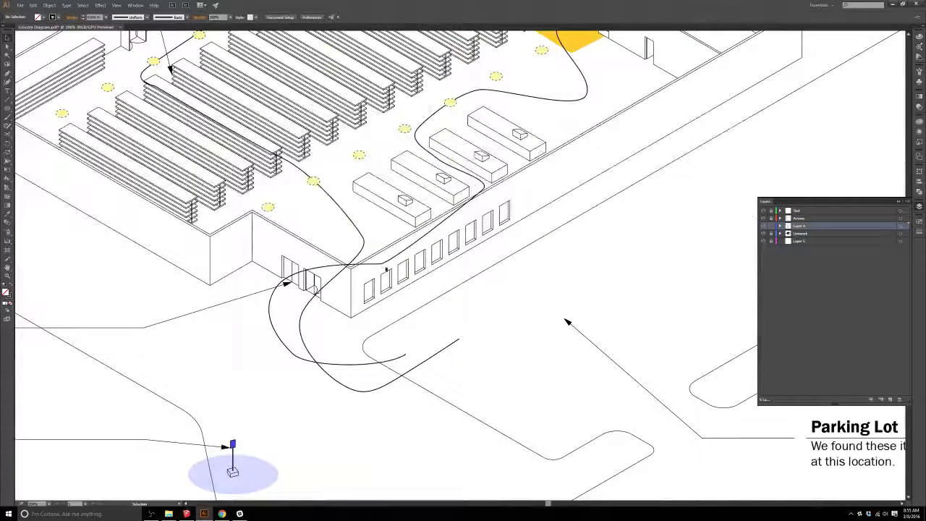
scroll(352, 265, "up", 2)
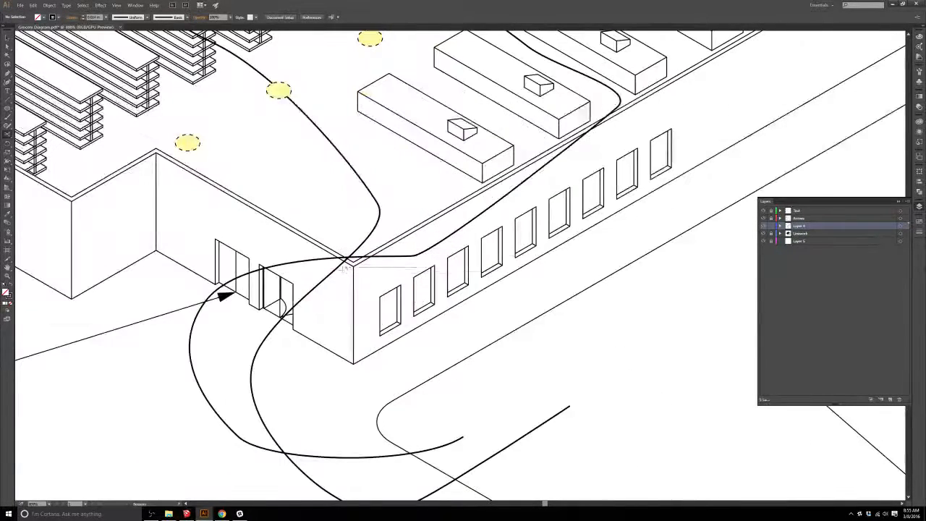
mouse_move(799, 229)
left_mouse_down()
mouse_move(799, 236)
mouse_move(782, 232)
left_mouse_up()
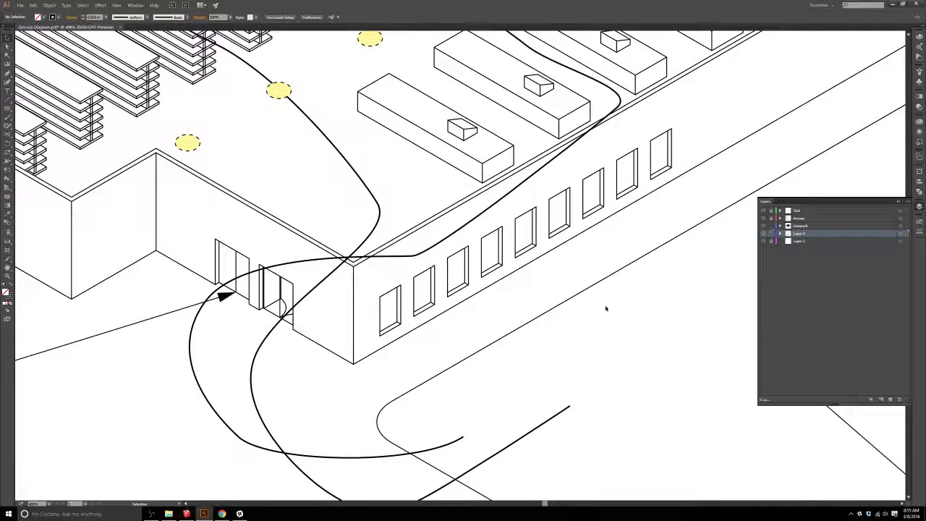
Step: Pick a medium gray for the Live Paint Bucket and fill the store's outer walls, including the windowed, entrance and recess walls
key("k")
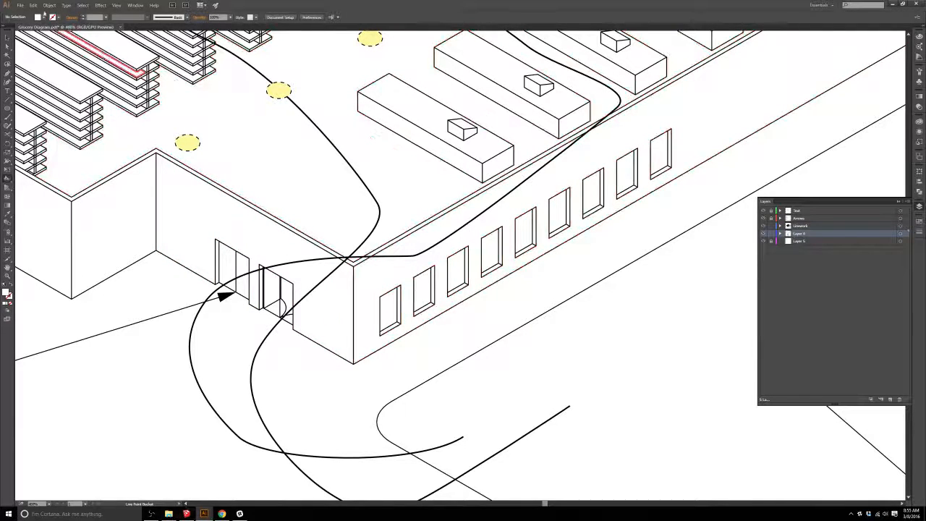
left_click(919, 57)
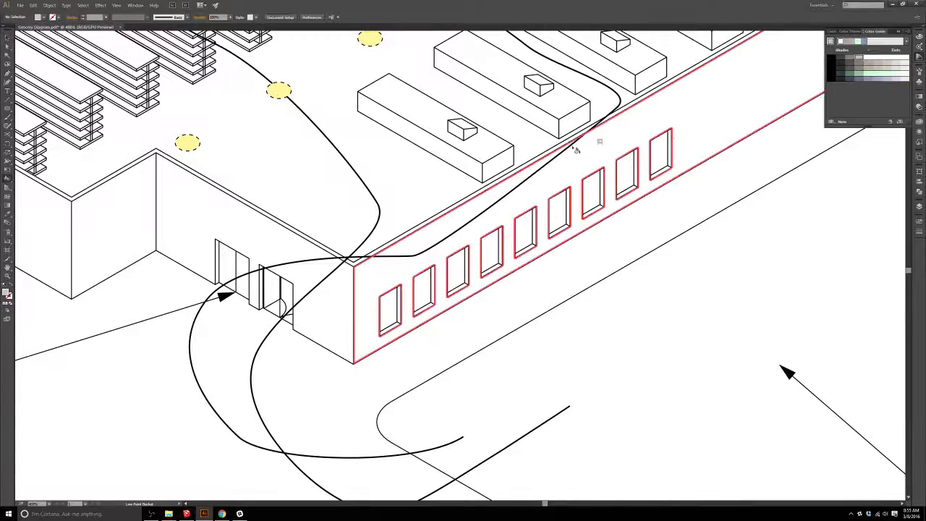
left_click(549, 200)
left_click(332, 299)
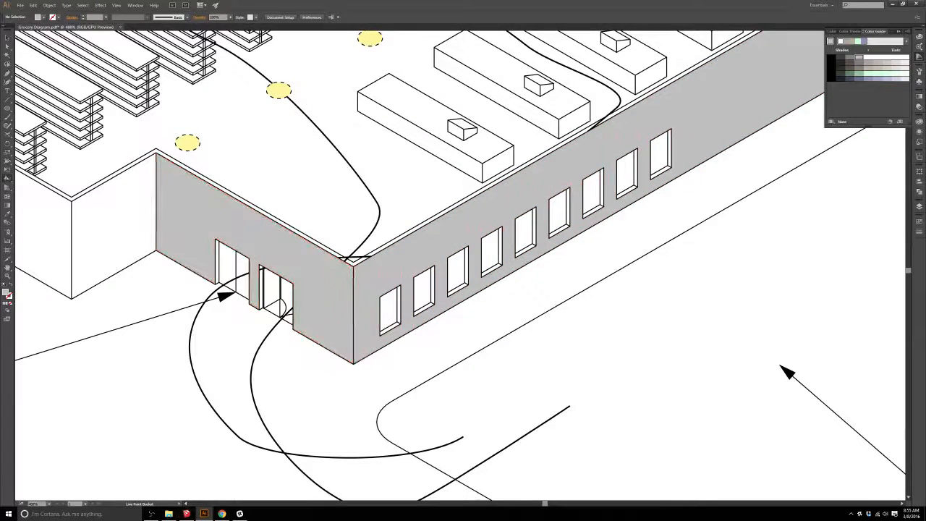
scroll(207, 254, "left", 3)
left_click(207, 245)
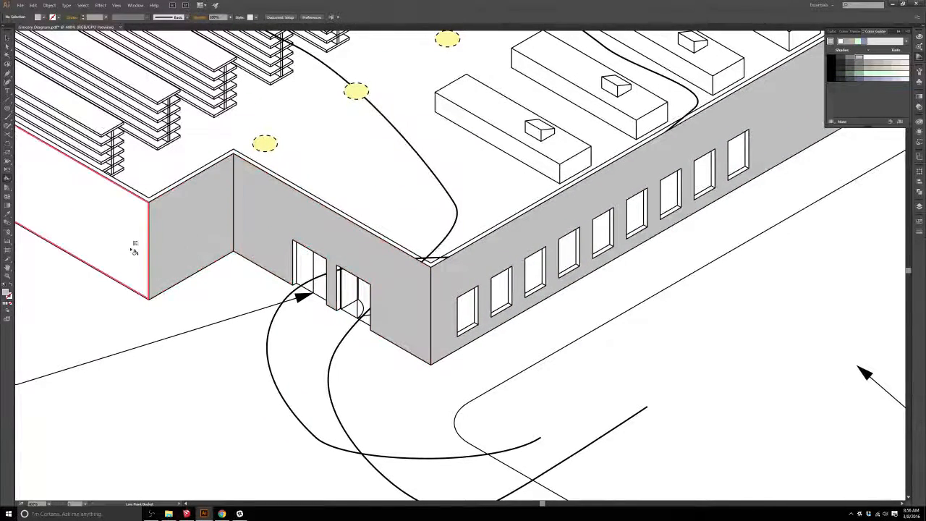
left_click(123, 246)
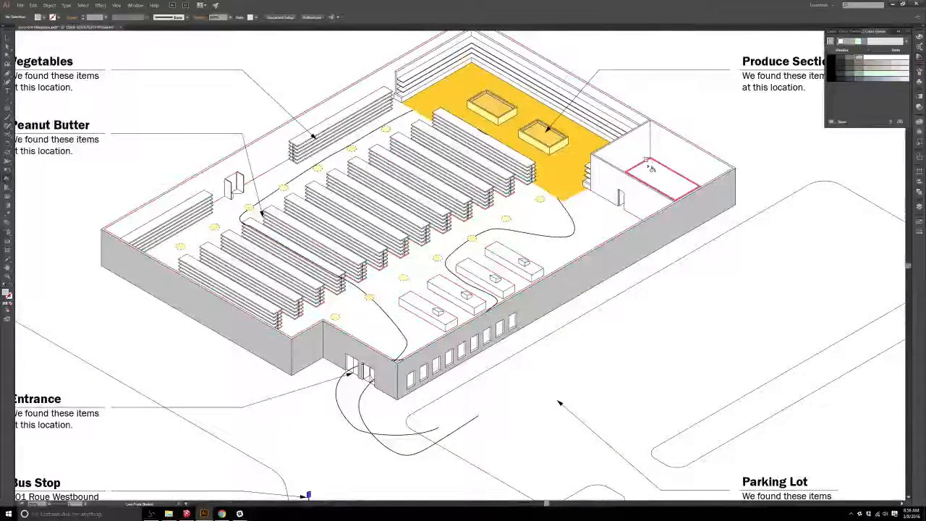
Step: Pick a lighter gray and fill the recess wall beside the entrance and the interior wall behind the vegetable shelves
left_click(868, 58)
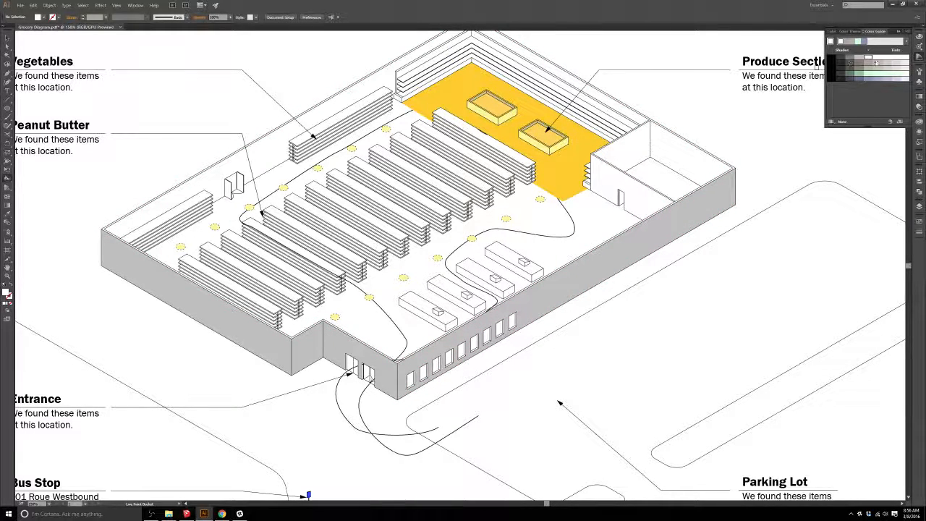
left_click(920, 56)
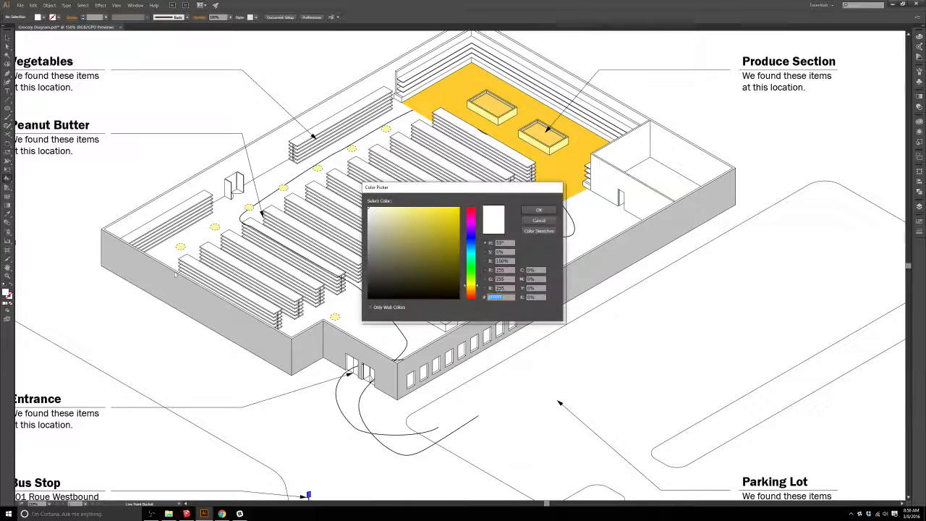
left_click(368, 217)
left_click(530, 212)
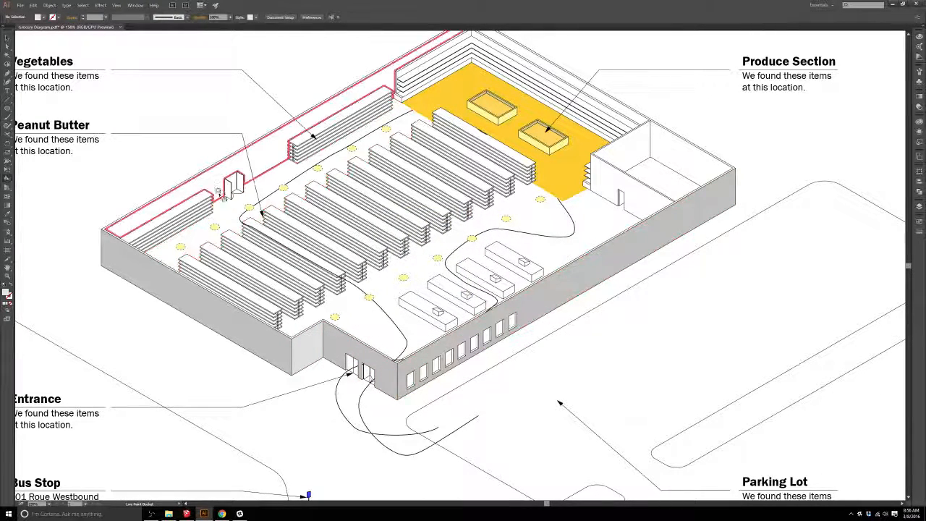
left_click(220, 189)
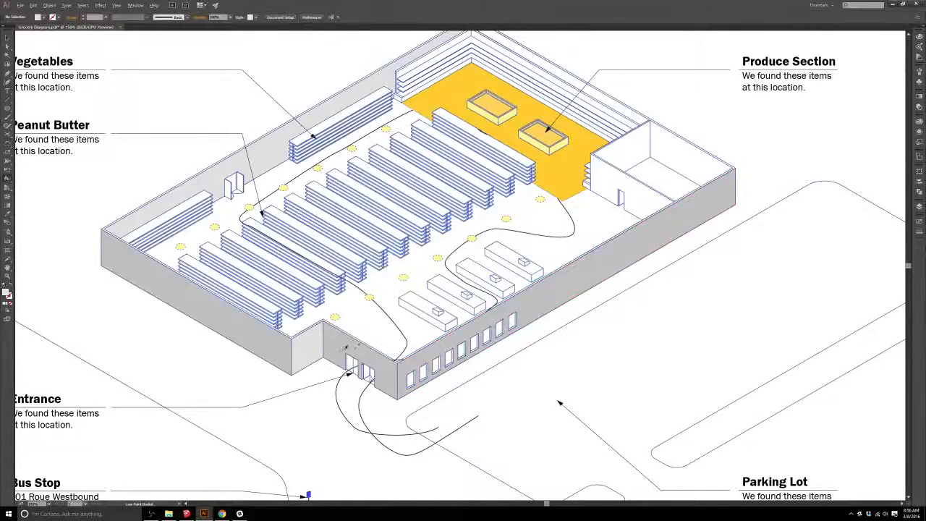
Step: Shade the back room and windowed walls in the two grays and sample the darker gray for the wall behind the produce section
left_click(668, 168)
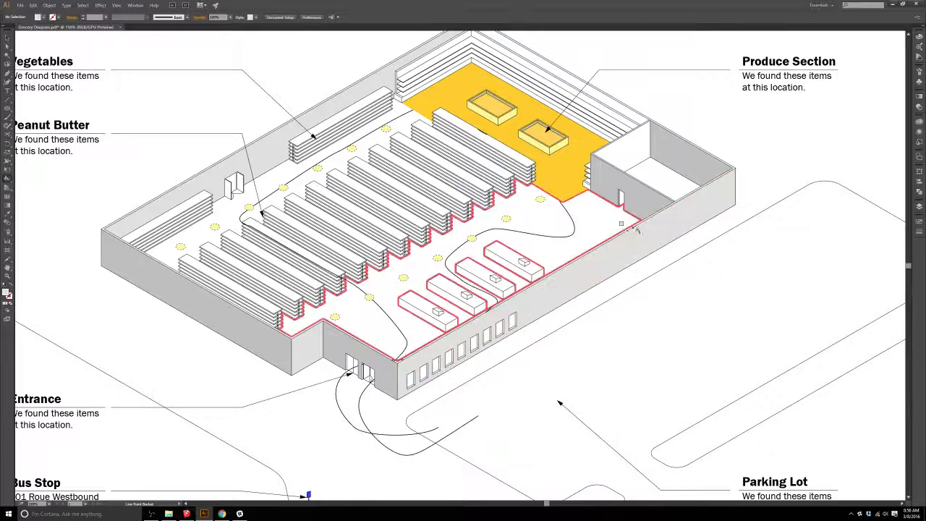
left_click_drag(486, 89, 512, 126)
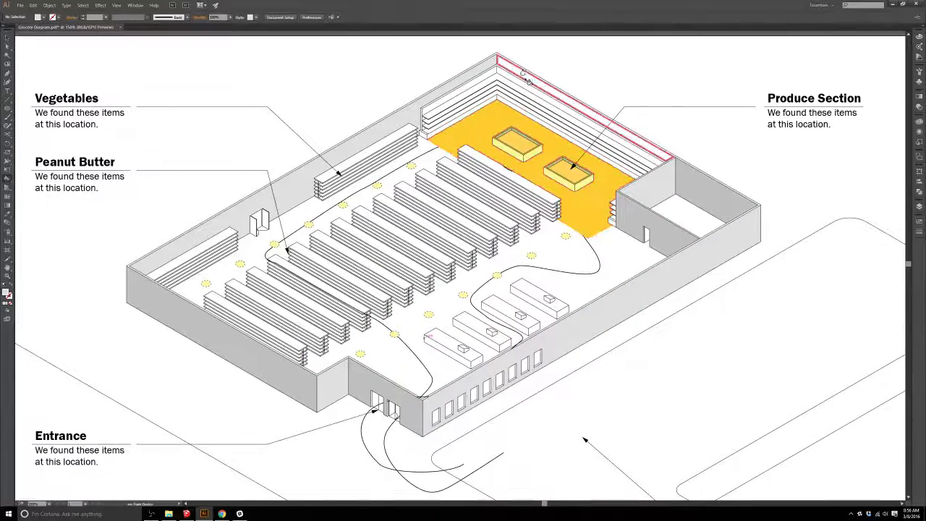
left_click(714, 186, "alt")
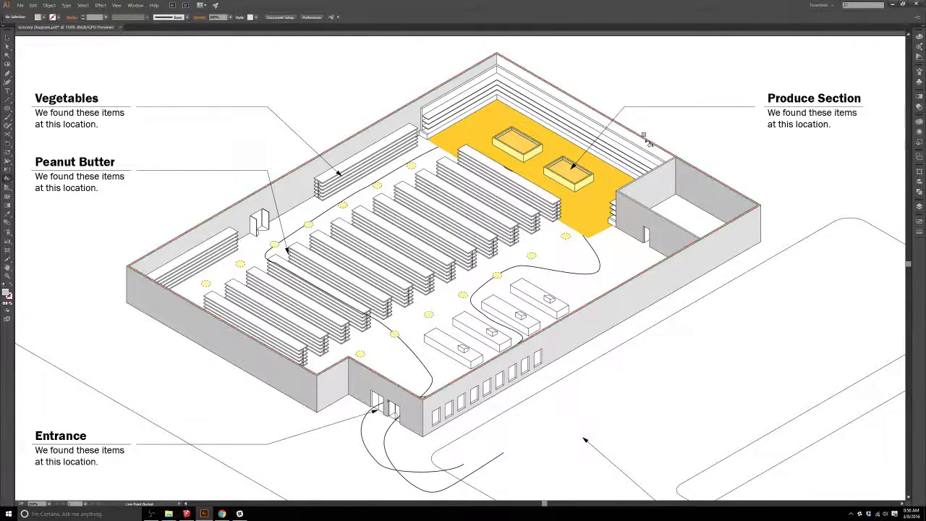
Step: Sample the black linework color, swap it to the fill, and fill the tops of the perimeter and back room partition walls
scroll(708, 261, "up", 2)
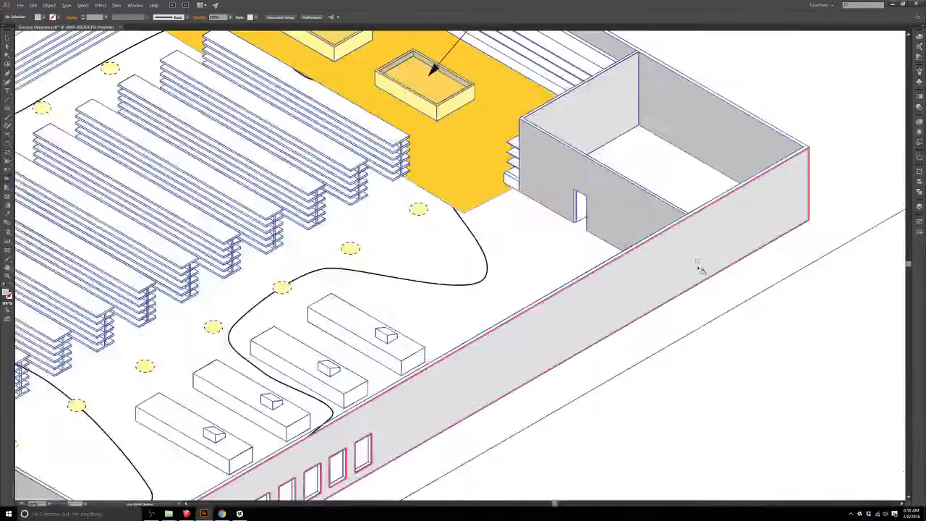
scroll(688, 223, "up", 4)
left_click(669, 209, "alt")
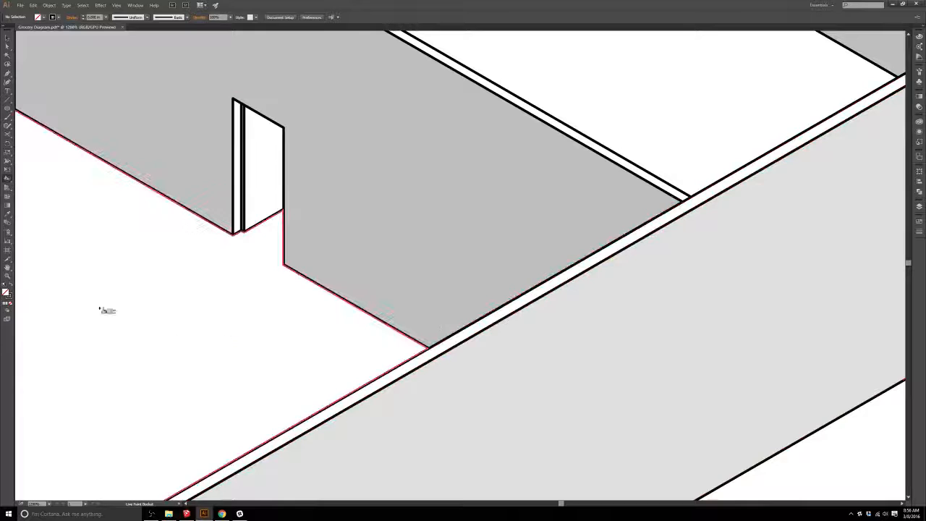
left_click(9, 286)
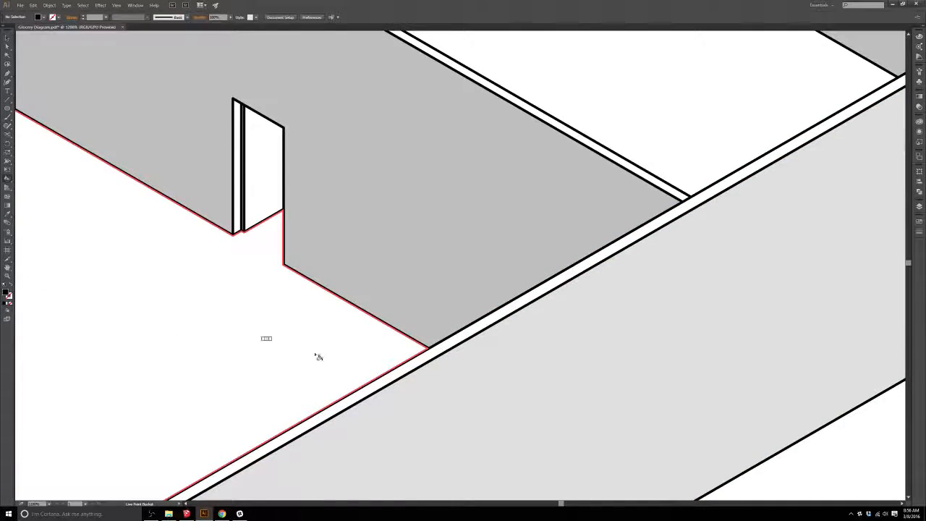
left_click(417, 364)
scroll(459, 308, "down", 5)
scroll(478, 299, "up", 3)
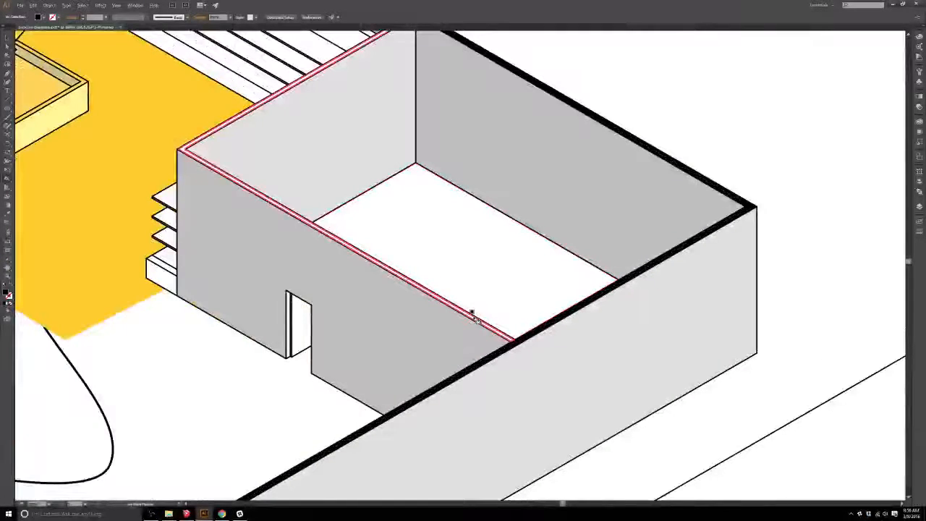
left_click(478, 322)
Step: Examine the black wall tops around the store, from the produce section corner to the entrance
scroll(466, 269, "down", 1)
left_click_drag(368, 210, 514, 338)
left_click_drag(189, 217, 508, 326)
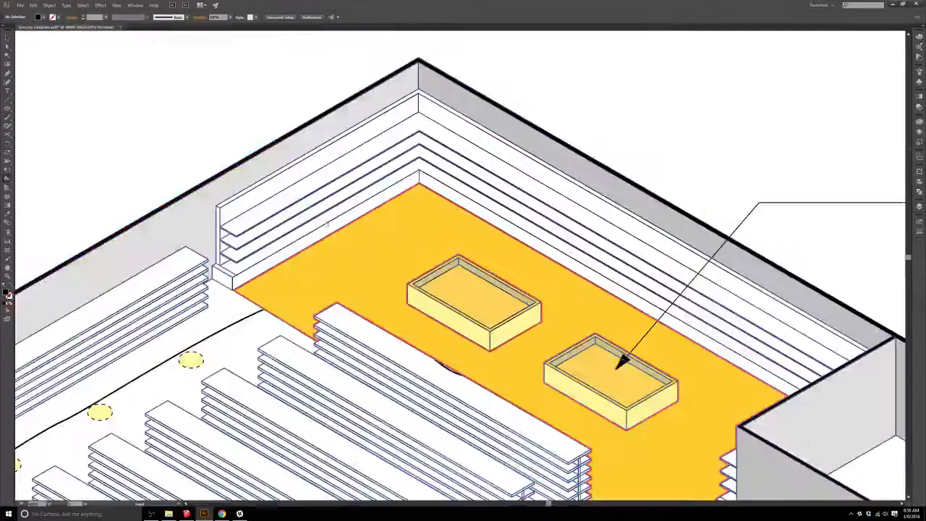
mouse_move(246, 323)
left_mouse_down()
mouse_move(556, 172)
mouse_move(505, 213)
left_mouse_up()
scroll(481, 173, "down", 2)
left_click_drag(538, 307, 271, 184)
scroll(336, 215, "down", 1)
left_click_drag(473, 212, 526, 333)
key("v")
scroll(378, 417, "up", 2)
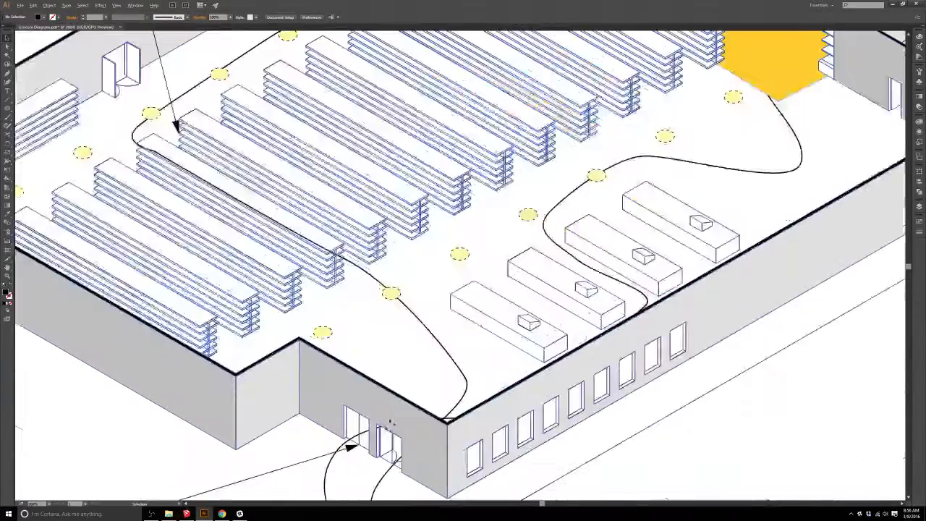
Step: Reshape the shopper path between the shelf end and the entrance corner by moving an anchor and its handles into a smoother curve
left_click(405, 301)
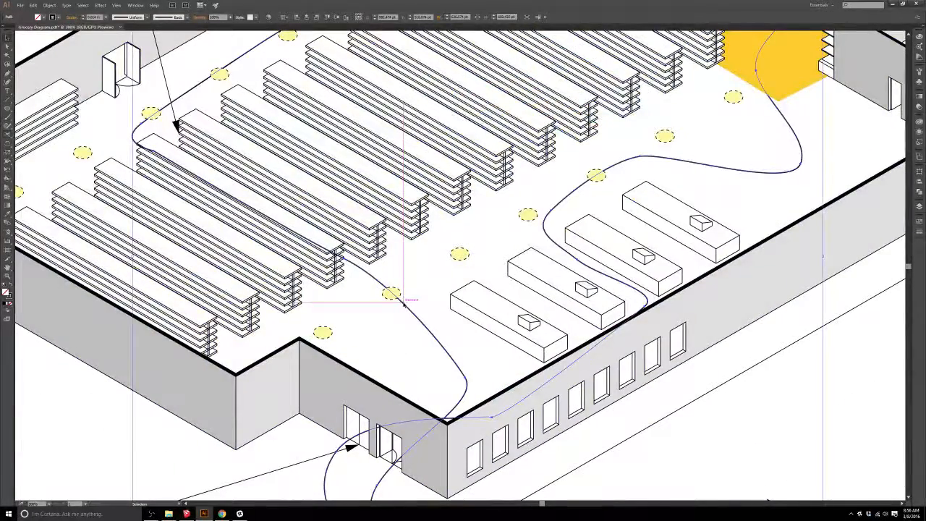
double_click(405, 302)
key("a")
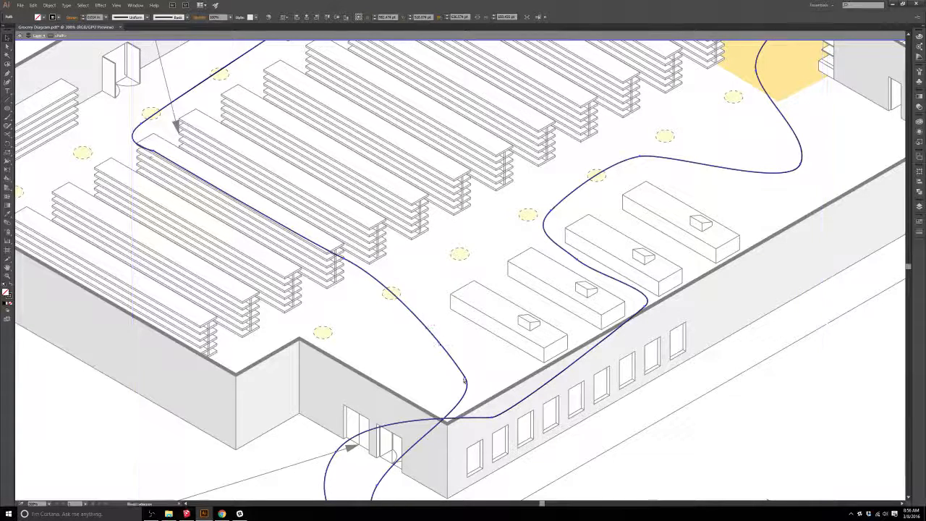
left_click_drag(464, 375, 465, 358)
left_click_drag(394, 283, 431, 280)
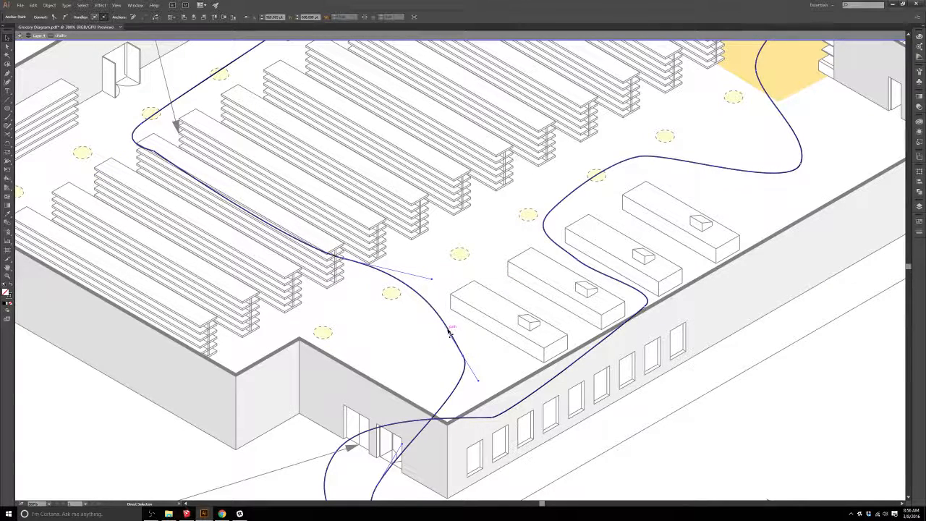
left_click_drag(449, 329, 446, 312)
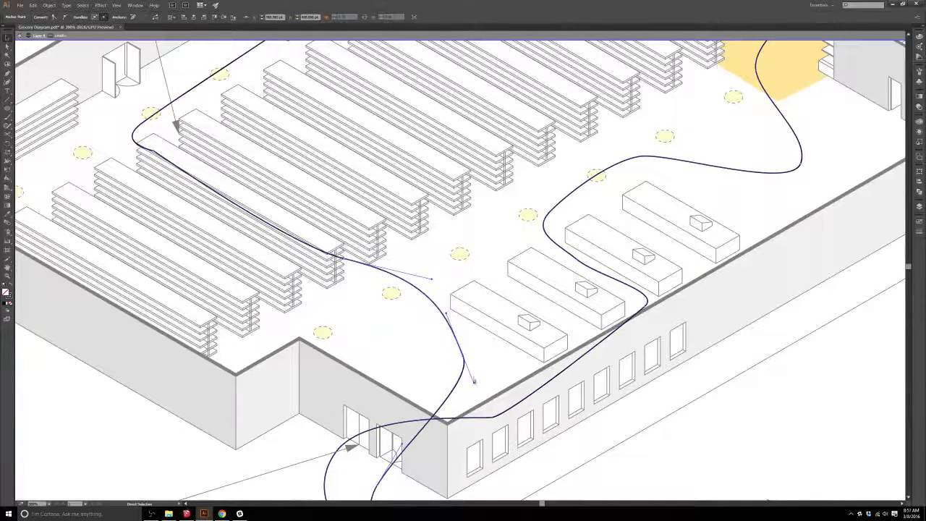
left_click_drag(475, 384, 466, 387)
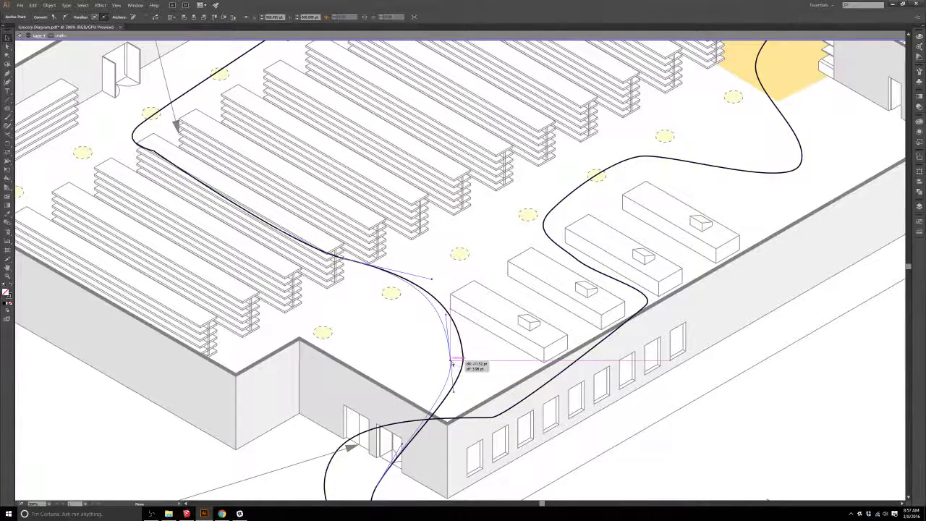
double_click(474, 354)
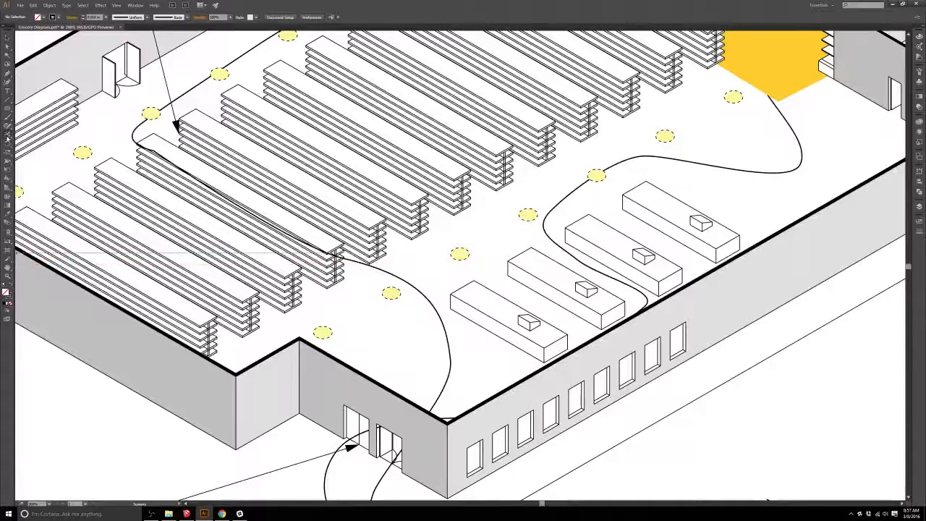
Step: Cut the shopper path with the Scissors tool at the back end of the shelf just in front of the Peanut Butter arrow
left_click(8, 135)
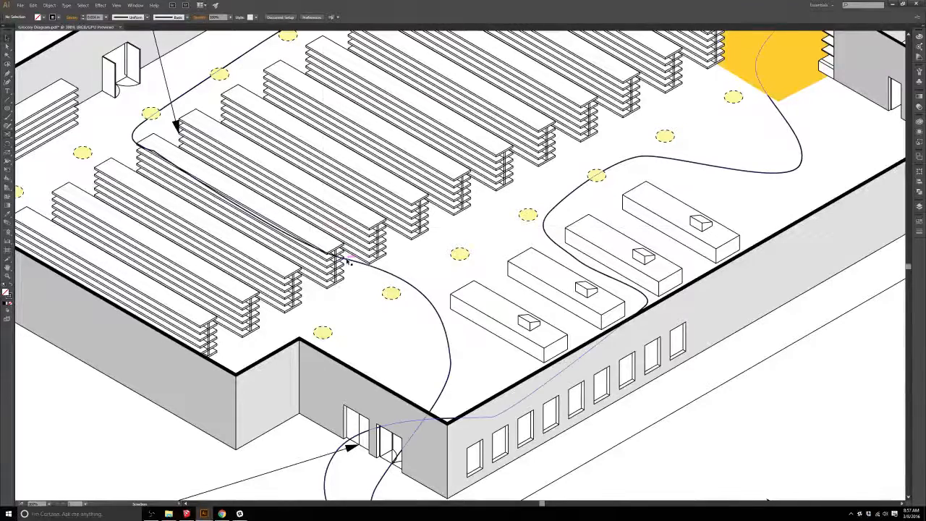
left_click(492, 417)
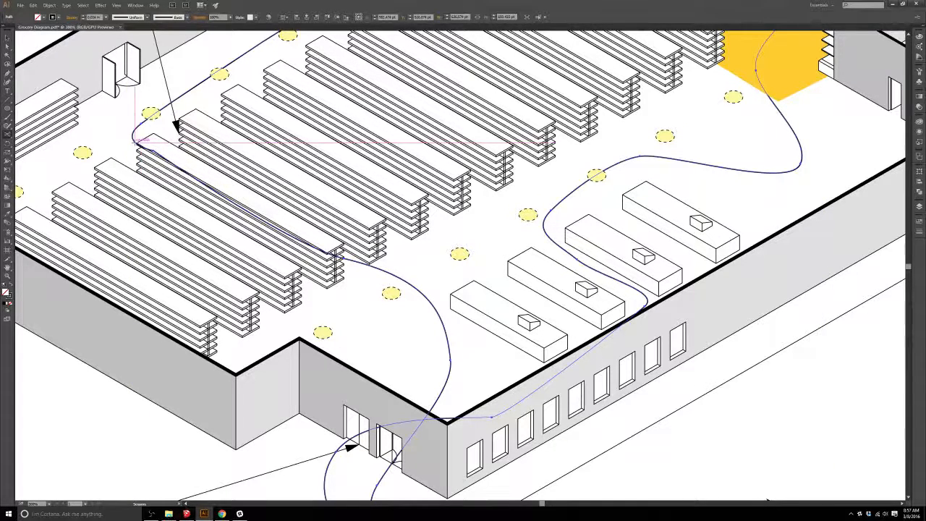
left_click(137, 144)
key("v")
left_click(153, 152)
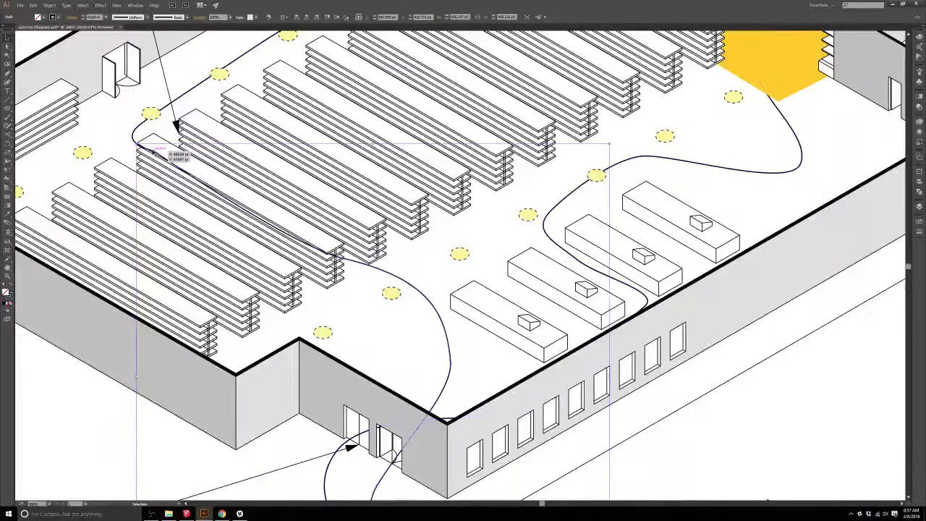
Step: Cut the same path at the shelf's front end and delete only the portion running across that shelf
double_click(321, 251)
key("Delete")
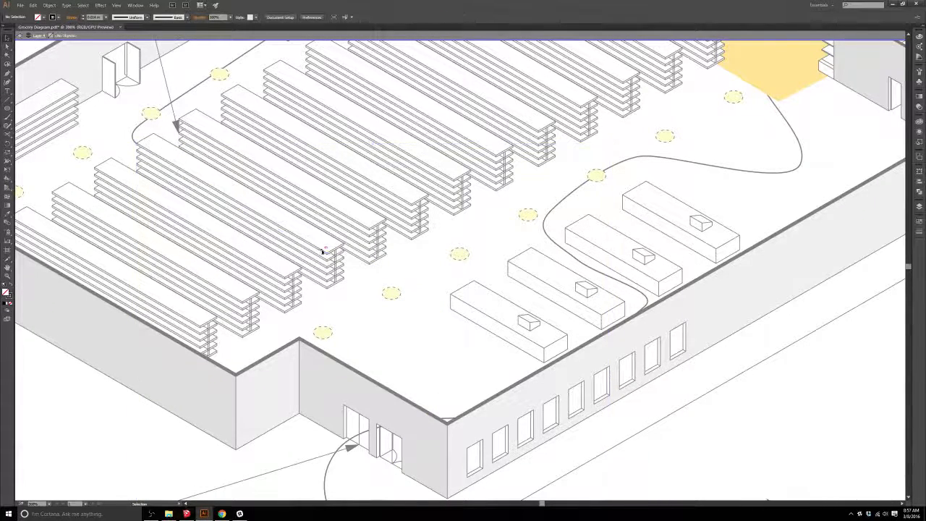
key("ctrl+z")
key("c")
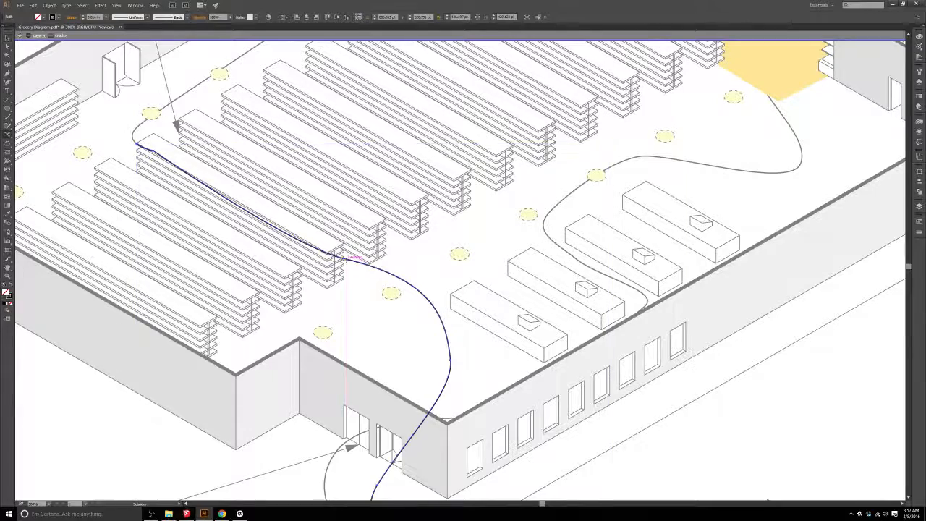
left_click(344, 257)
key("Delete")
double_click(365, 299)
Step: Cut the return path on the front wall beside the entrance doors, try deleting the piece leading to the checkouts, and undo that deletion
scroll(367, 300, "down", 2)
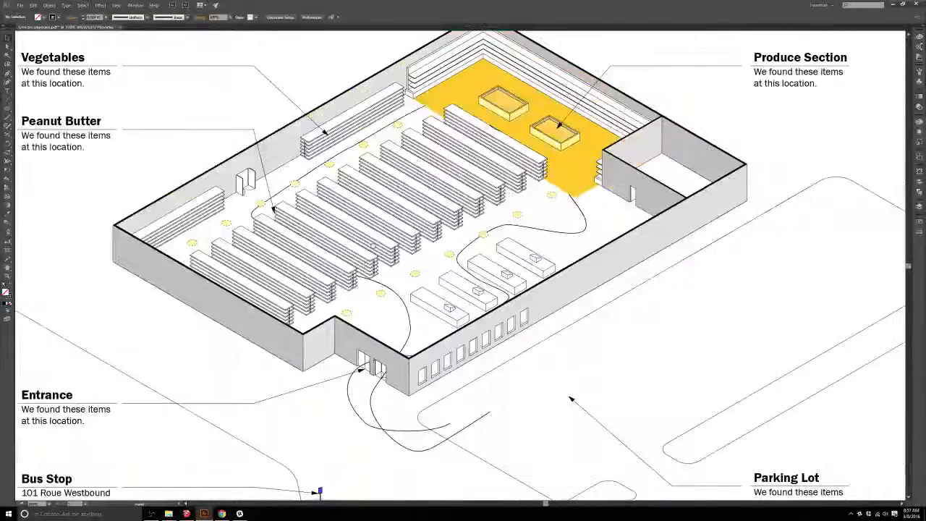
left_click_drag(431, 293, 416, 307)
scroll(379, 412, "up", 3)
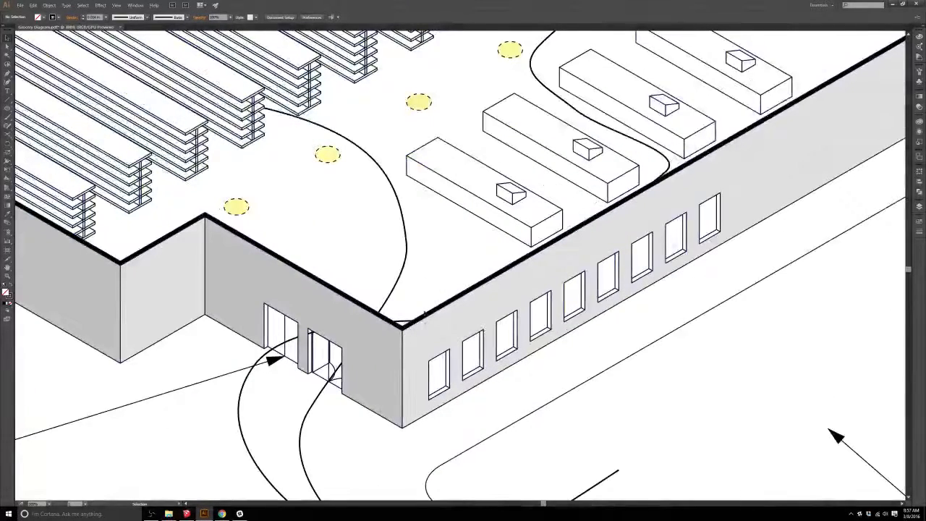
key("c")
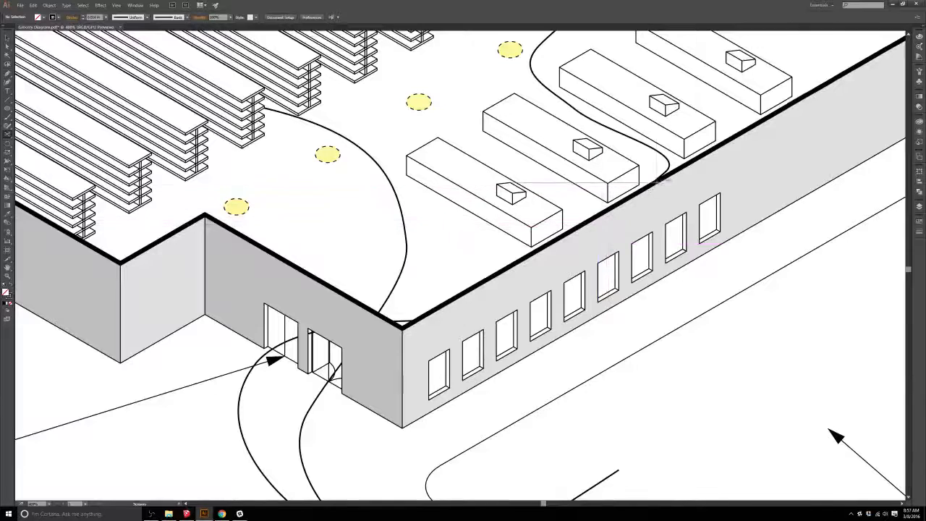
left_click(650, 185)
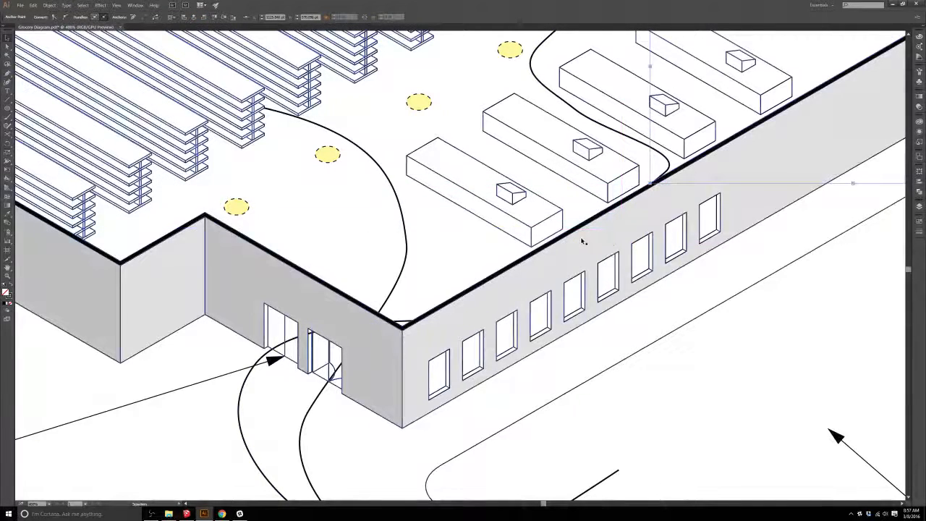
left_click(403, 321)
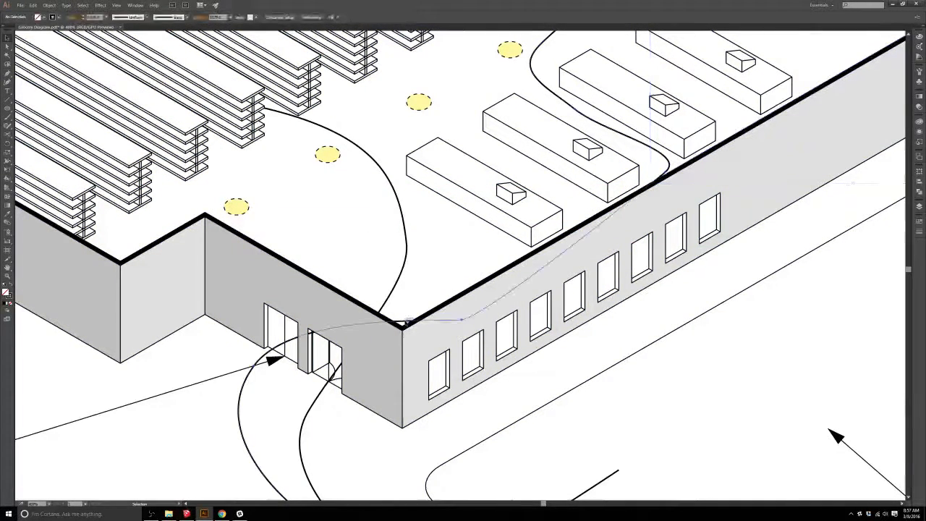
key("c")
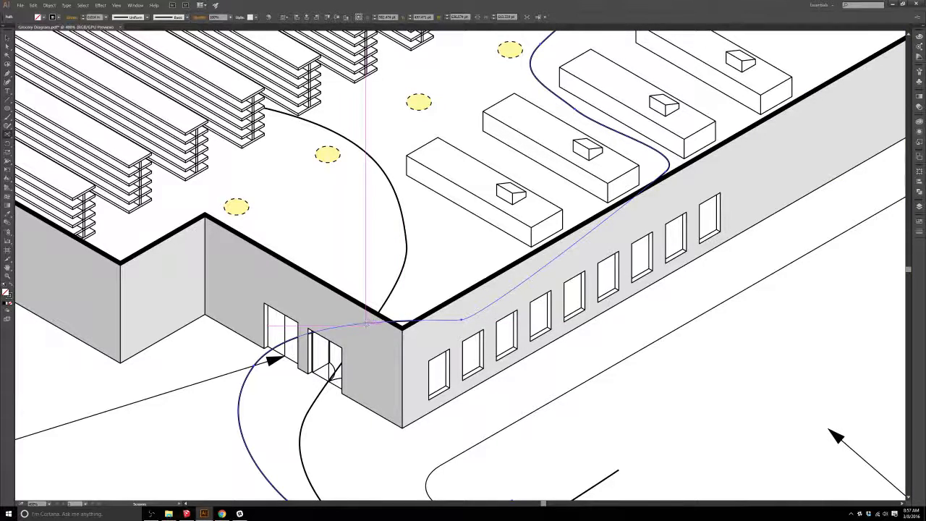
left_click(365, 323)
key("v")
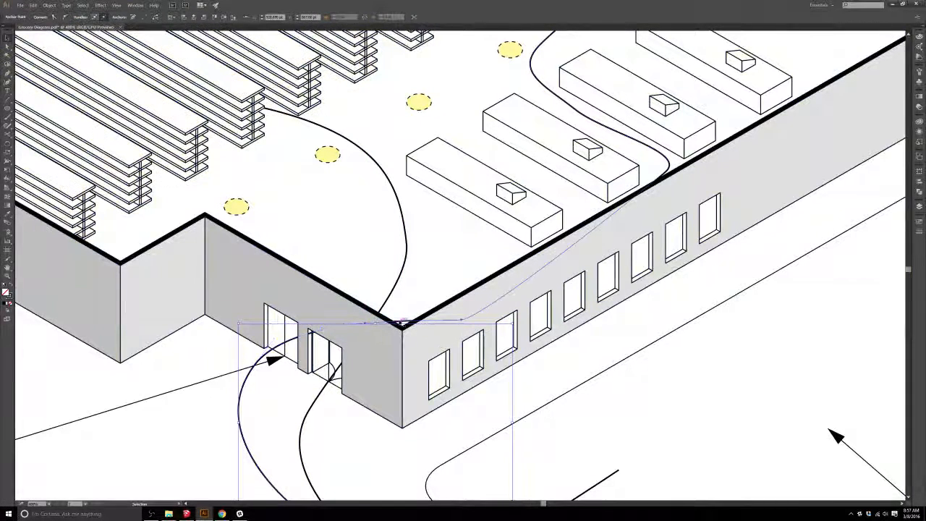
key("Delete")
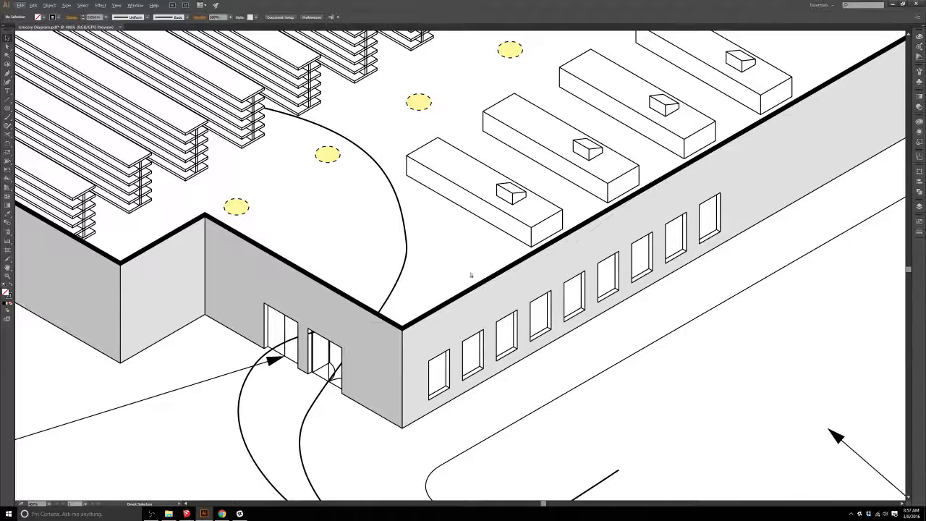
key("ctrl+z")
Step: Cut the return path where it meets the windowed wall by the checkouts and delete the part overlapping that wall
double_click(405, 324)
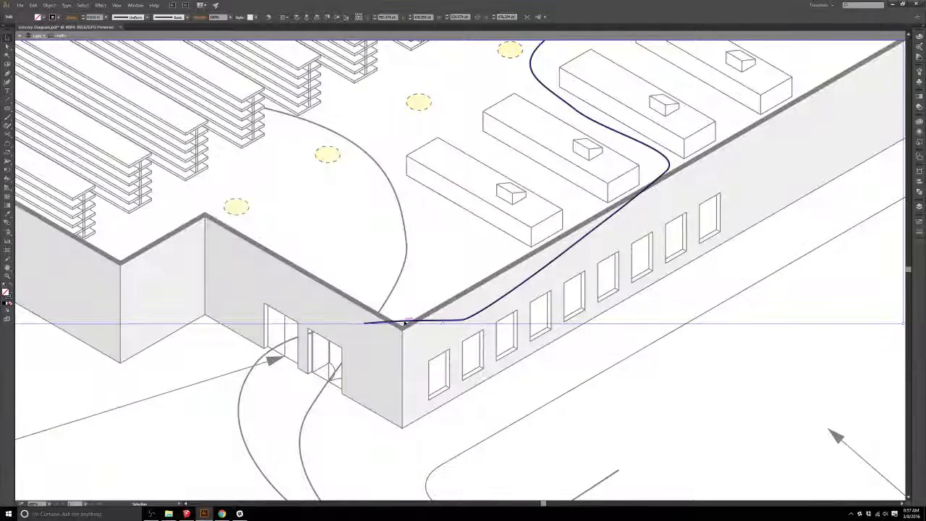
key("c")
left_click(653, 184)
key("v")
key("Delete")
double_click(450, 257)
Step: Display the layer list and select all the shopper path pieces on Layer 4
key("ctrl+0")
scroll(414, 364, "up", 1)
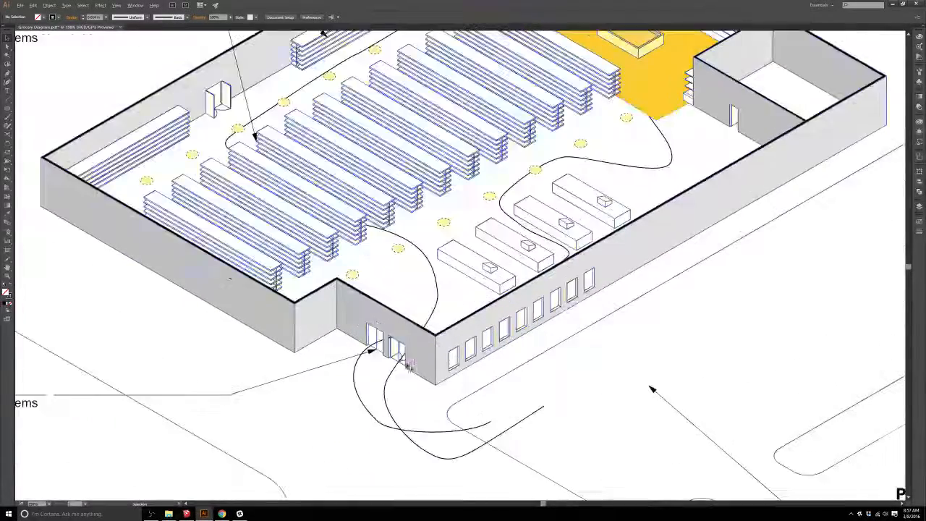
left_click(361, 424)
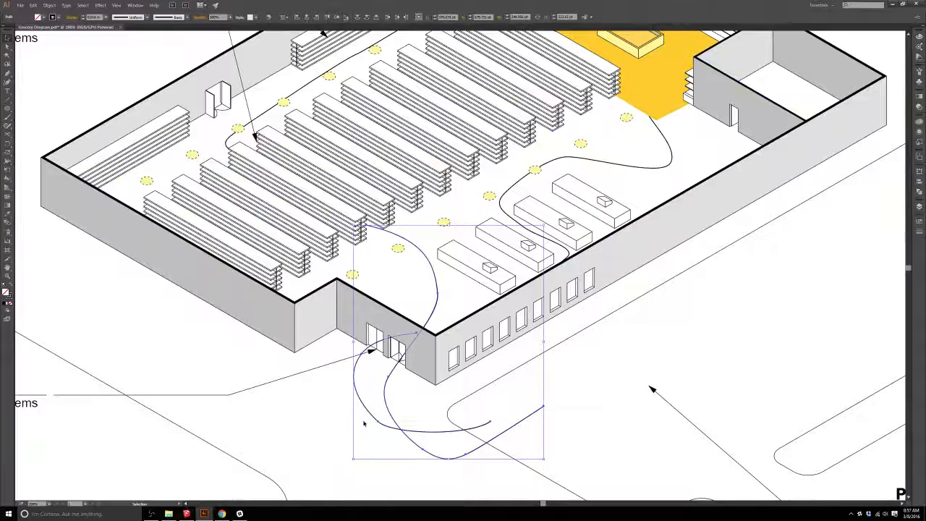
key("ctrl+0")
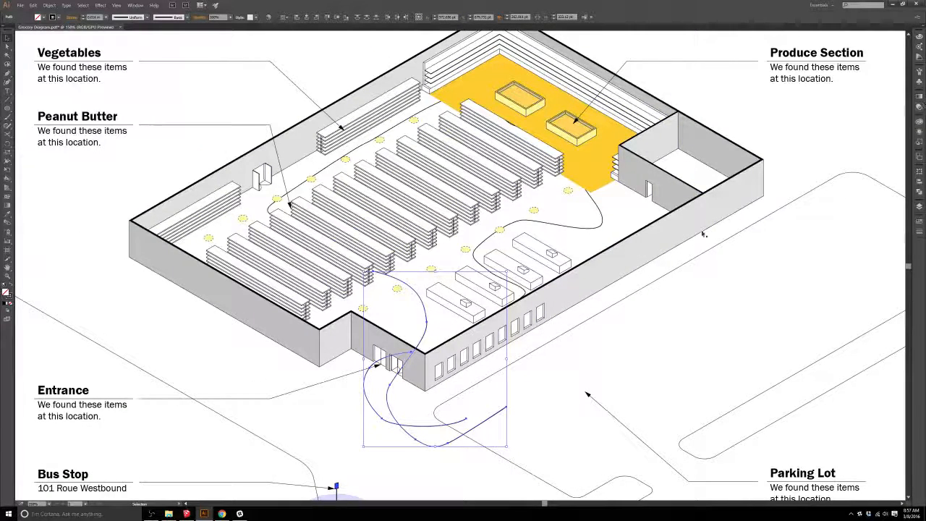
left_click(920, 207)
left_click(901, 233)
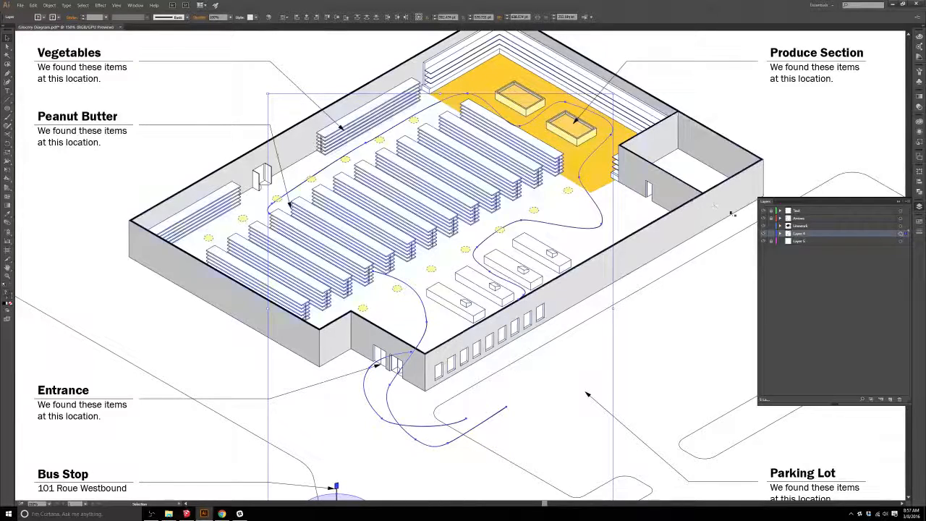
Step: Move Layer 4, which holds the shopper path, above the Linework layer in the layer order
left_click(589, 194)
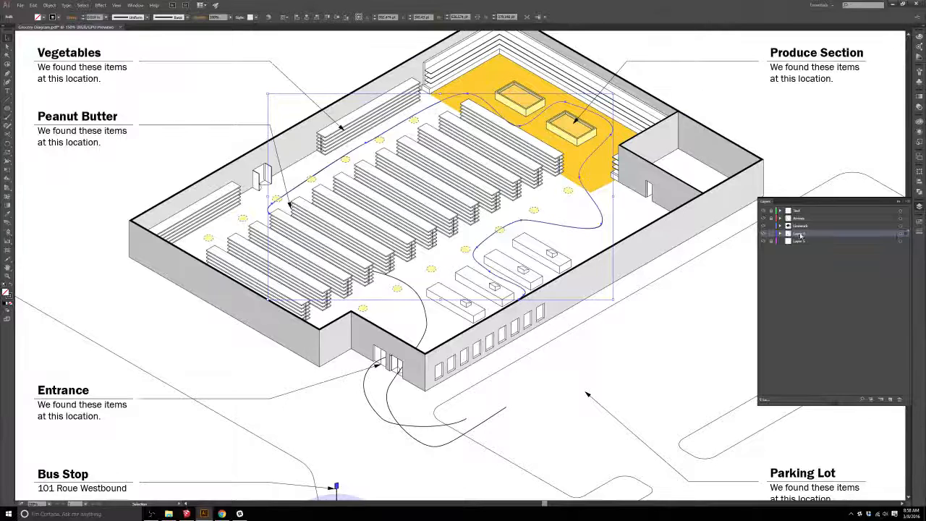
left_click_drag(805, 218, 806, 225)
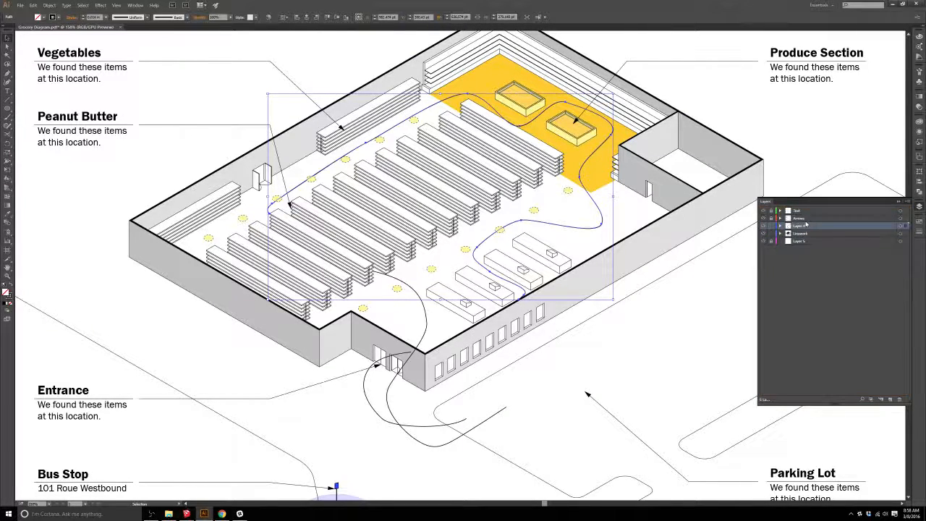
key("ctrl+z")
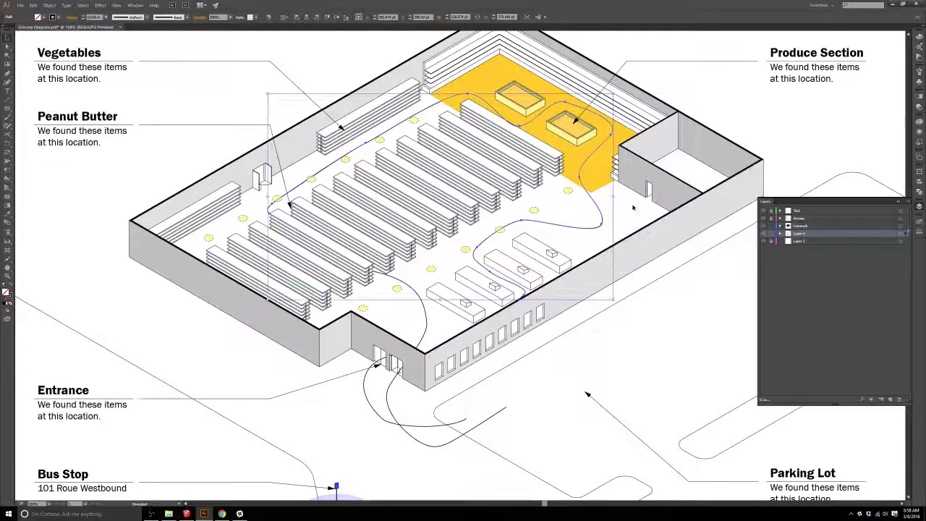
left_click(600, 182)
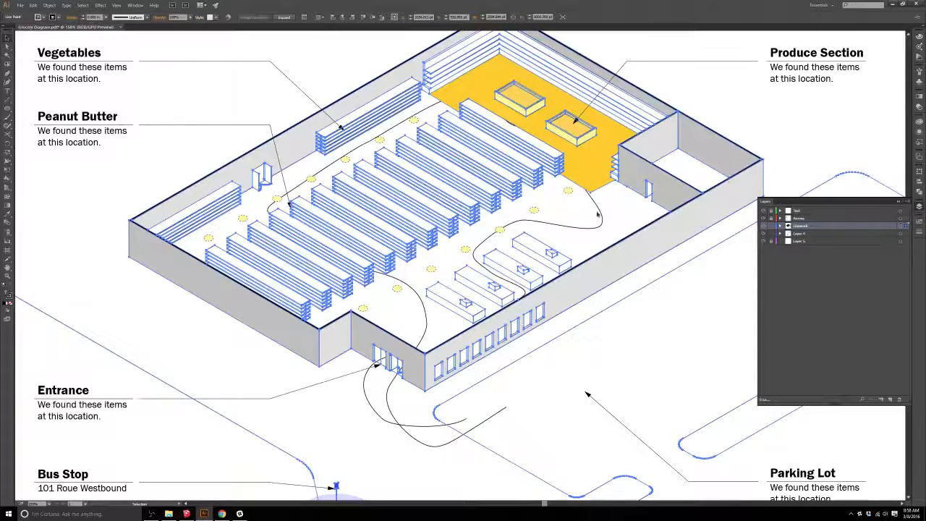
left_click(598, 215)
left_click_drag(795, 235, 798, 226)
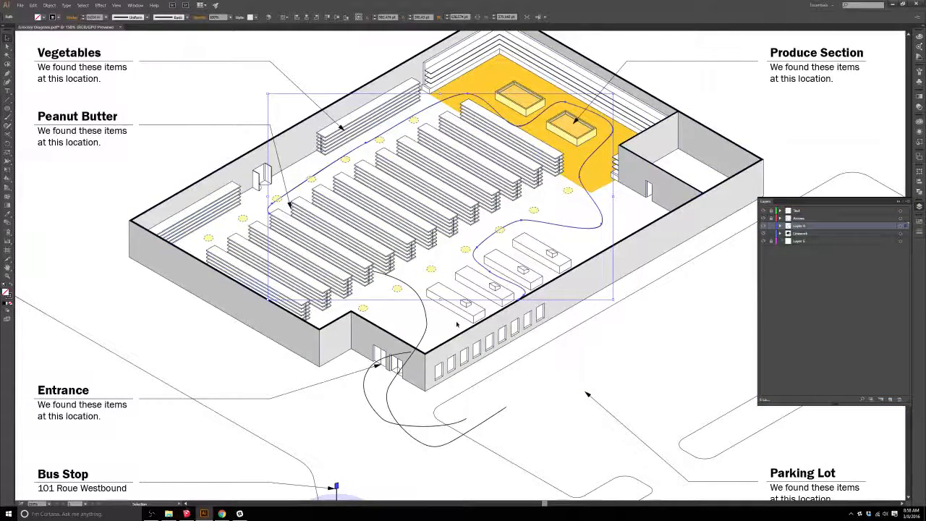
Step: Cut the entering path at the doorway threshold and at the front wall top, and delete the segment between the cuts
scroll(379, 383, "up", 3)
key("c")
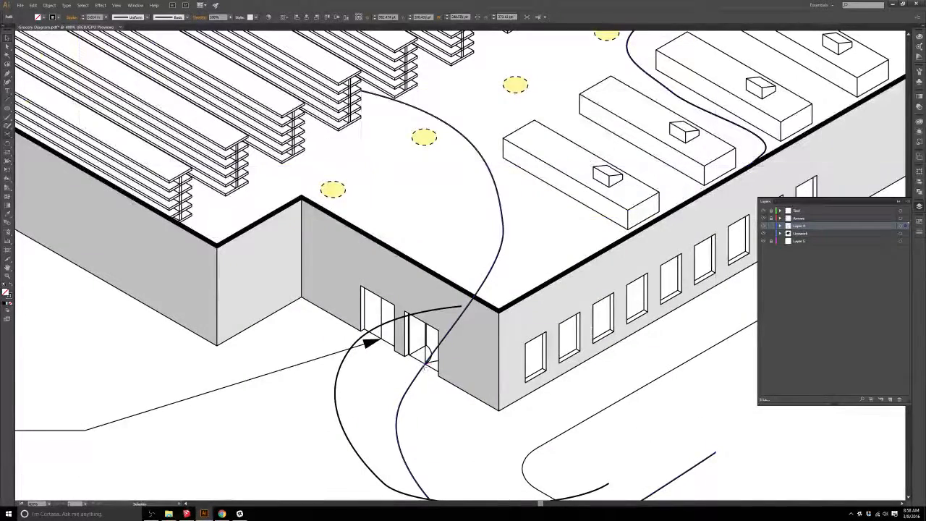
left_click(426, 363)
key("v")
key("c")
left_click(473, 298)
key("v")
left_click(465, 311)
key("Delete")
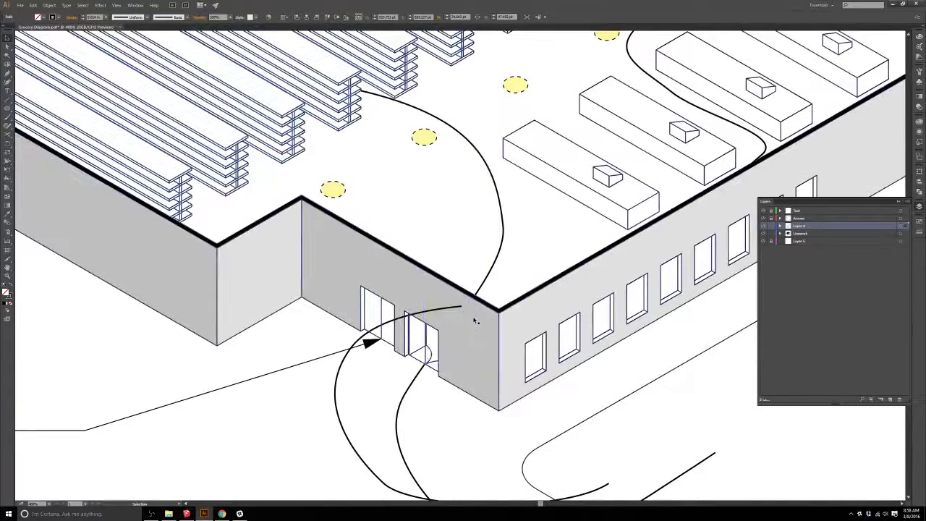
Step: Delete the exiting path's segment that crosses the entrance doors and the front wall
left_click(433, 313)
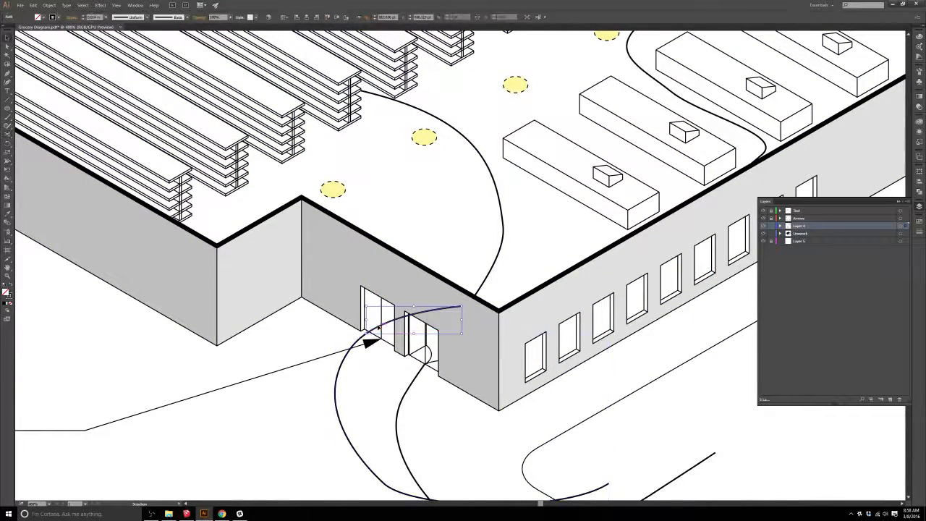
key("Delete")
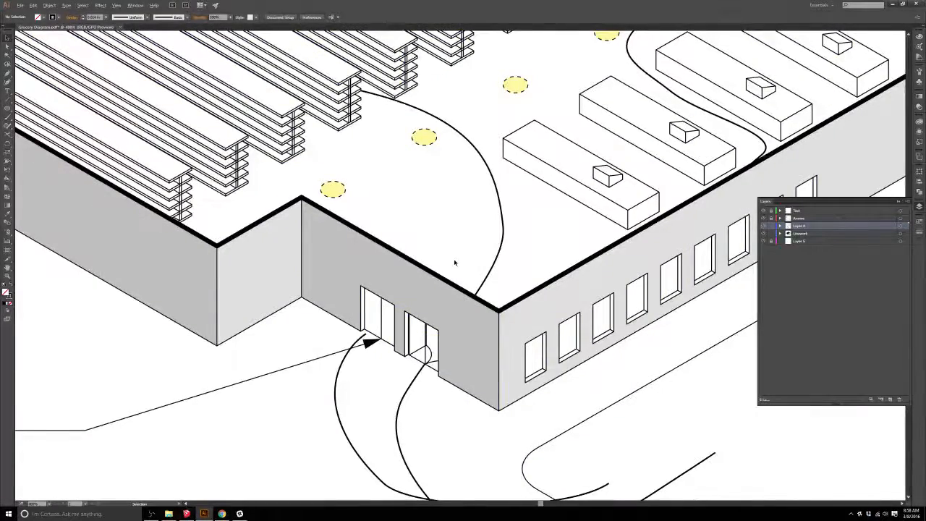
Step: Select both rows of yellow ceiling lights and move them onto a new layer
key("ctrl+0")
key("ctrl+equal")
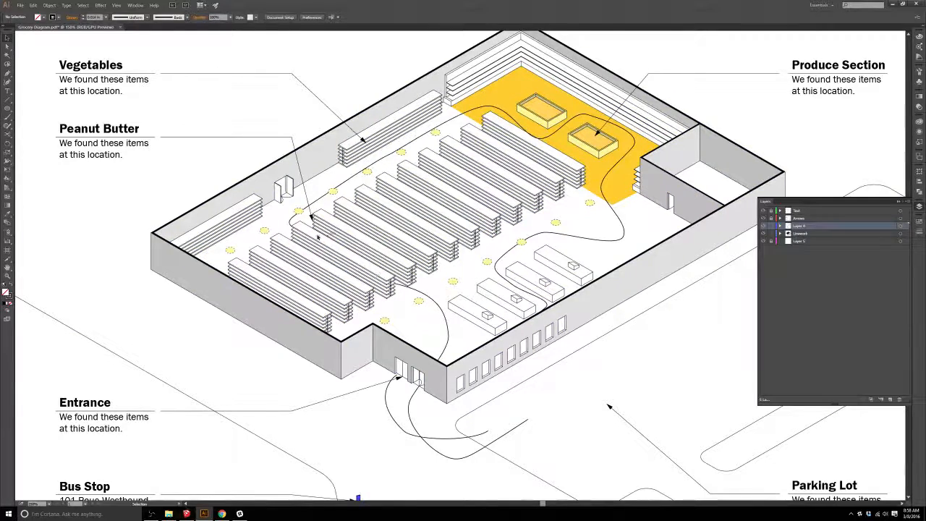
left_click(299, 216)
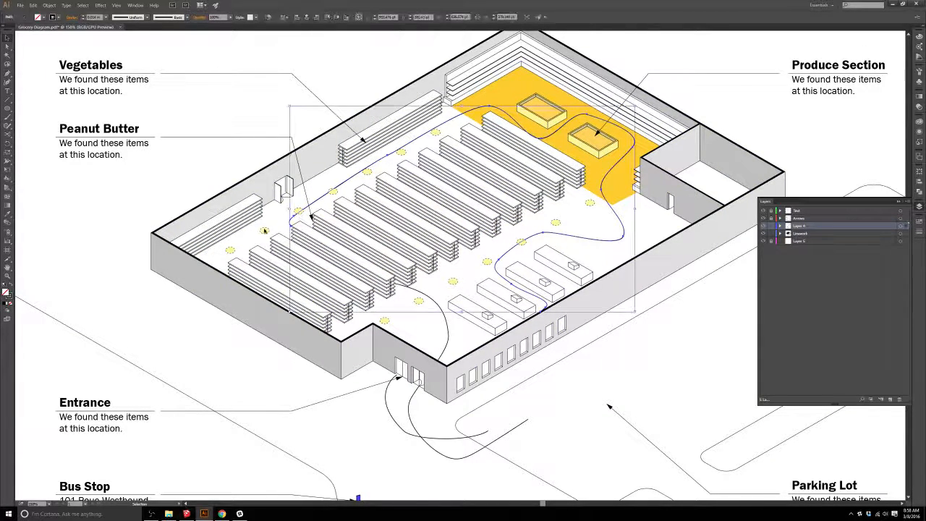
key("ctrl+shift+a")
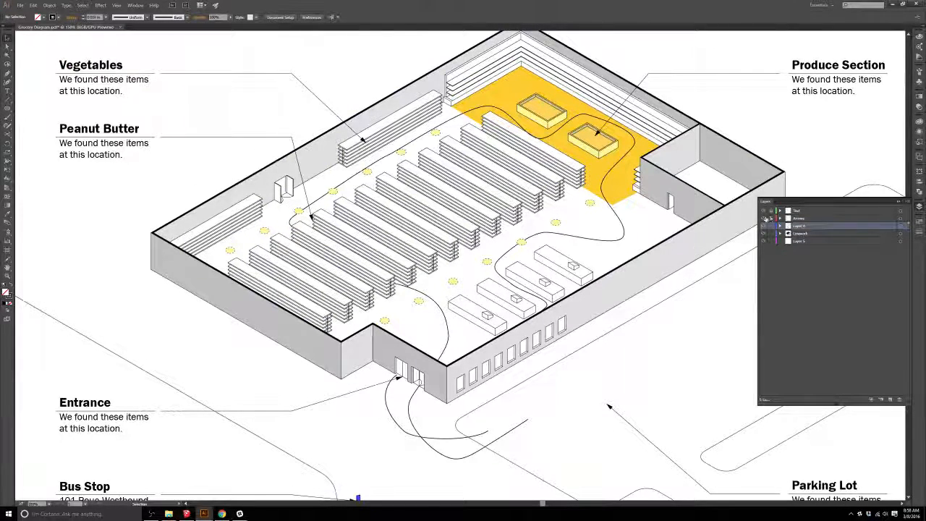
left_click(332, 192)
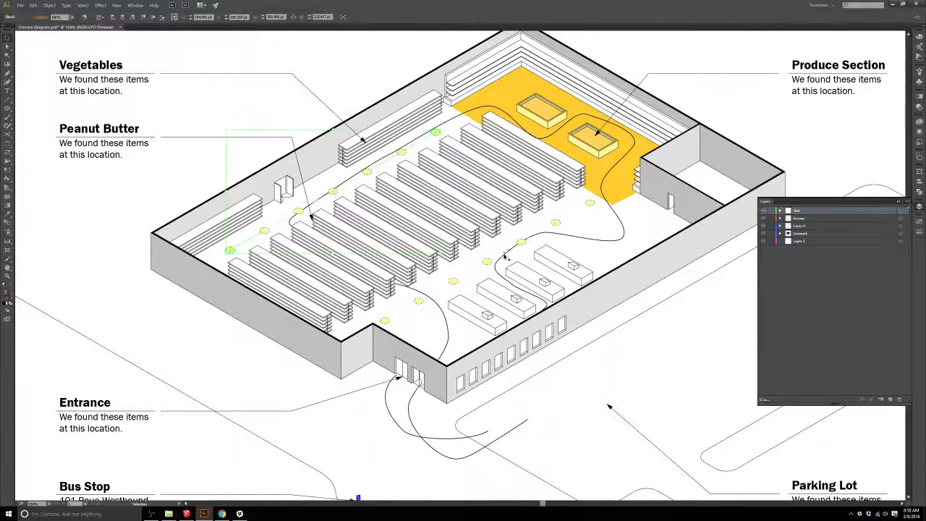
left_click(485, 263, "shift")
left_click(890, 400)
left_click_drag(801, 213, 805, 235)
key("ctrl+z")
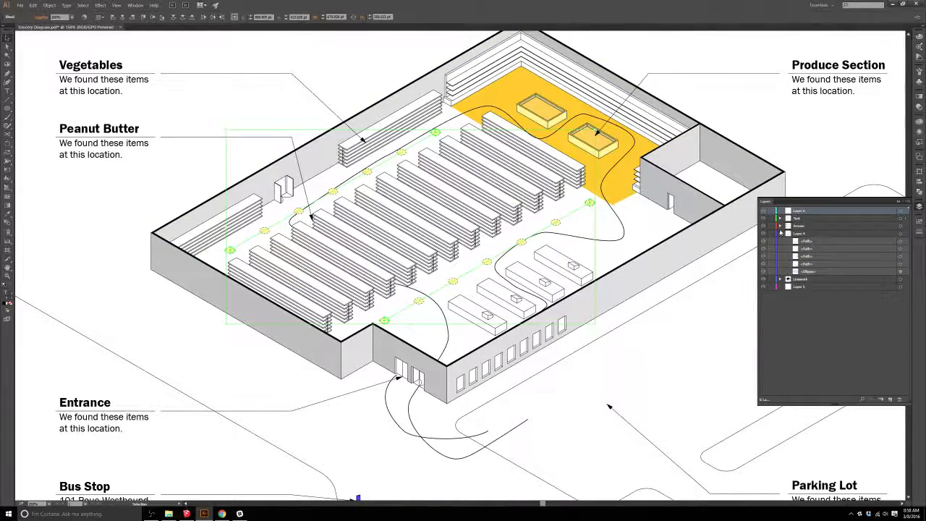
left_click(780, 235)
left_click(796, 211)
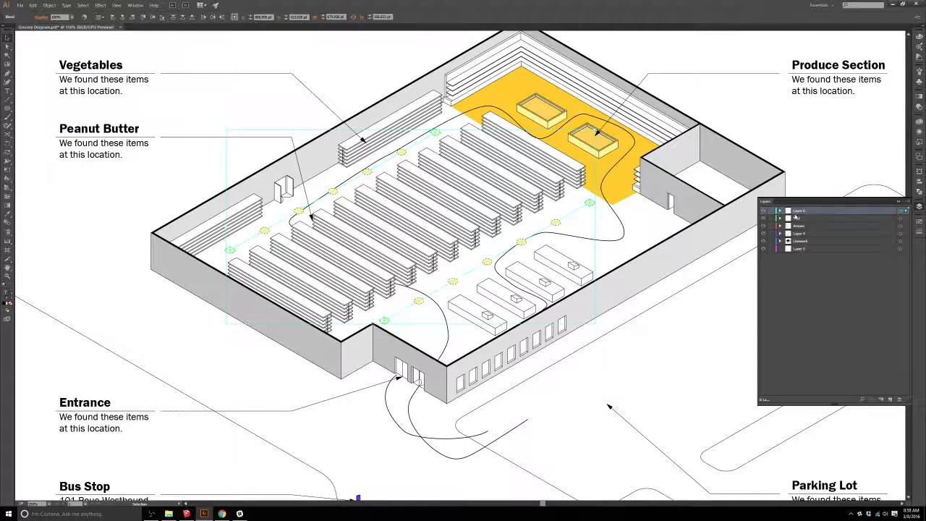
Step: Rename the new layer holding the ceiling lights as Lights and Layer 4 as Path
double_click(798, 211)
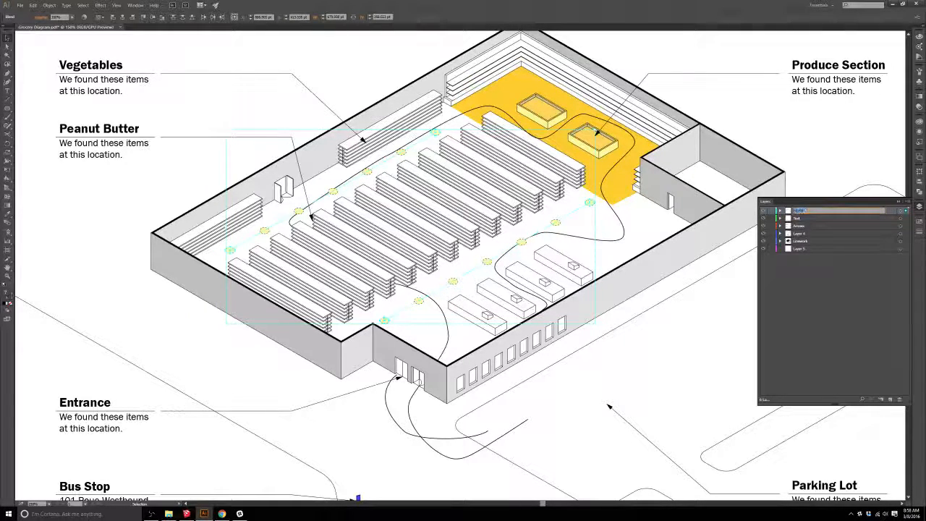
key("Return")
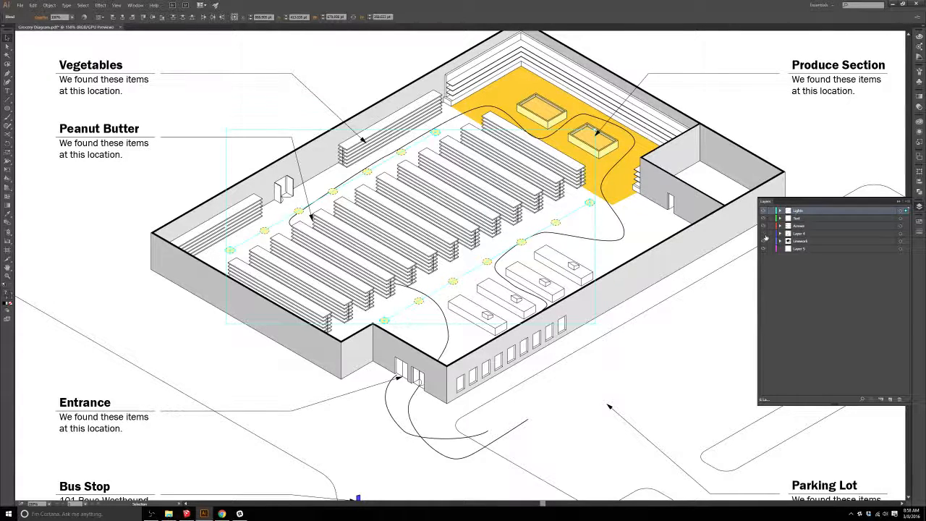
double_click(799, 233)
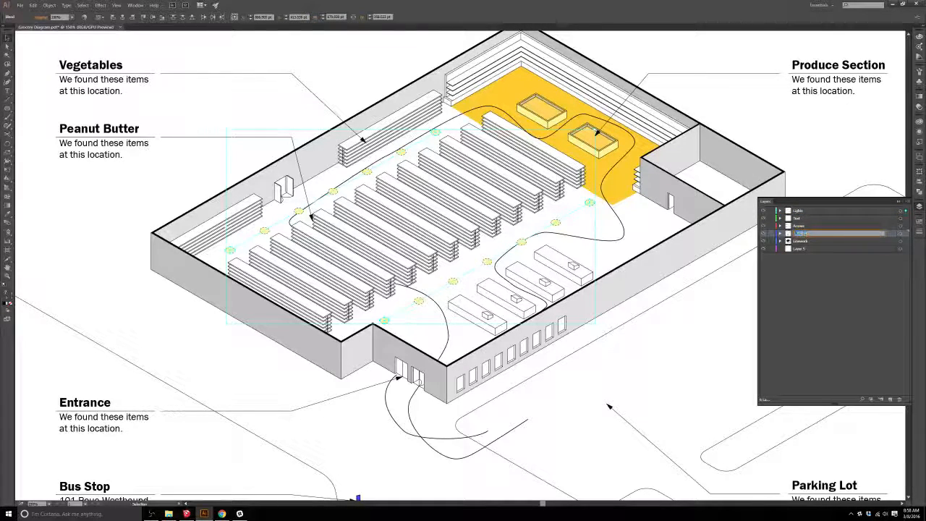
type("Fills")
key("Return")
Step: Move the Lights layer below the Arrows layer and set its blending mode to Multiply
left_click_drag(809, 212, 822, 229)
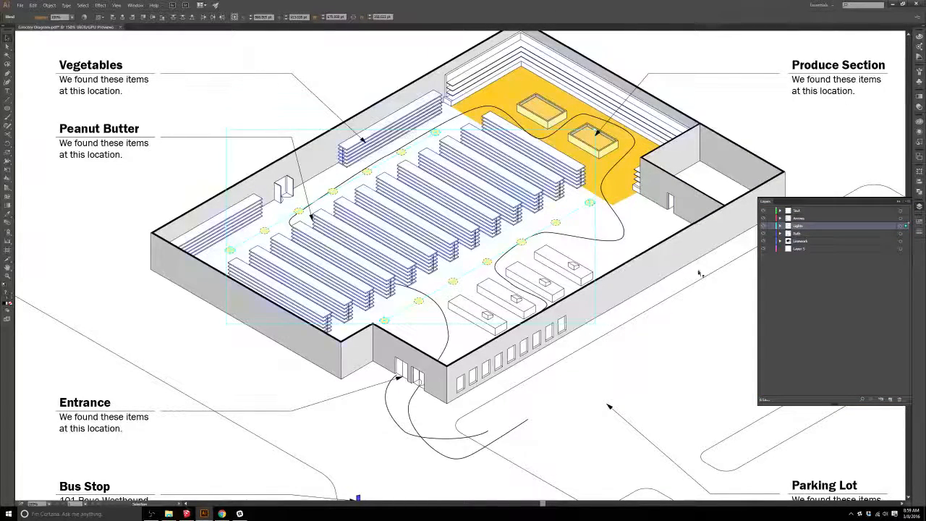
left_click(902, 227)
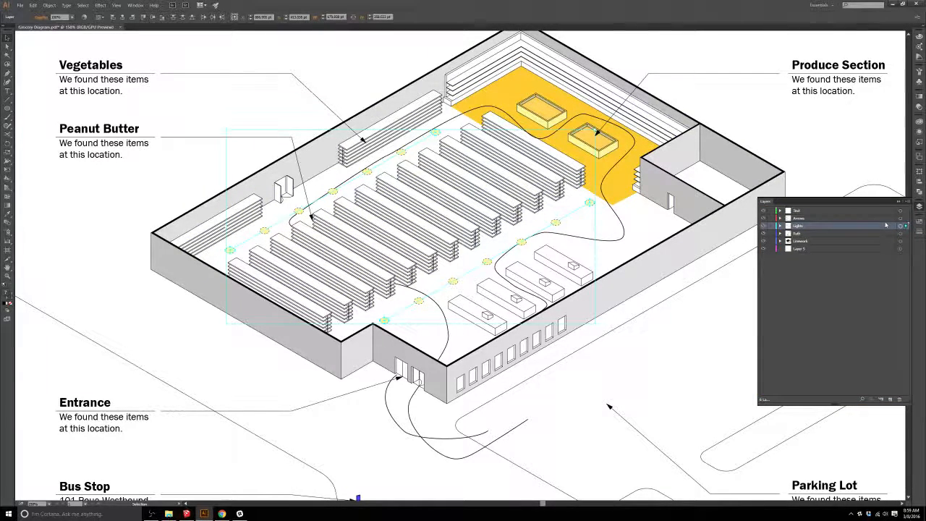
left_click(918, 133)
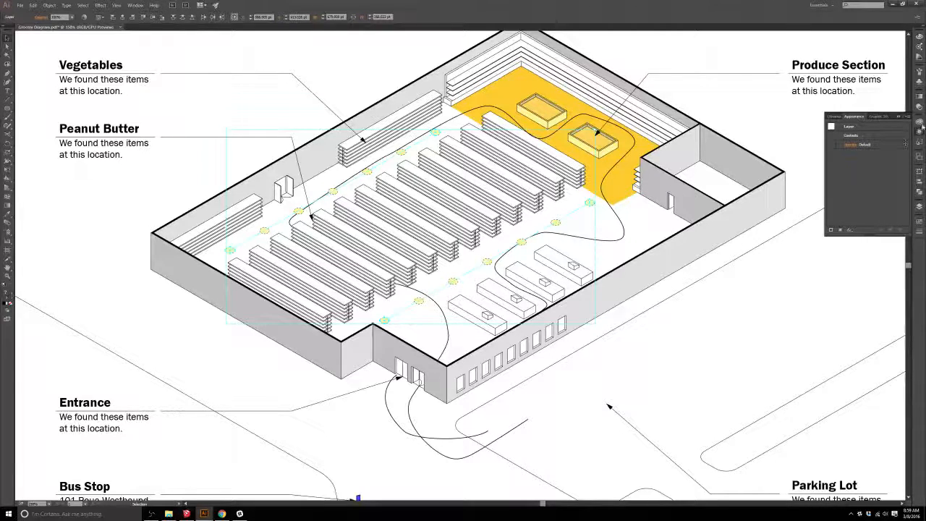
left_click(850, 146)
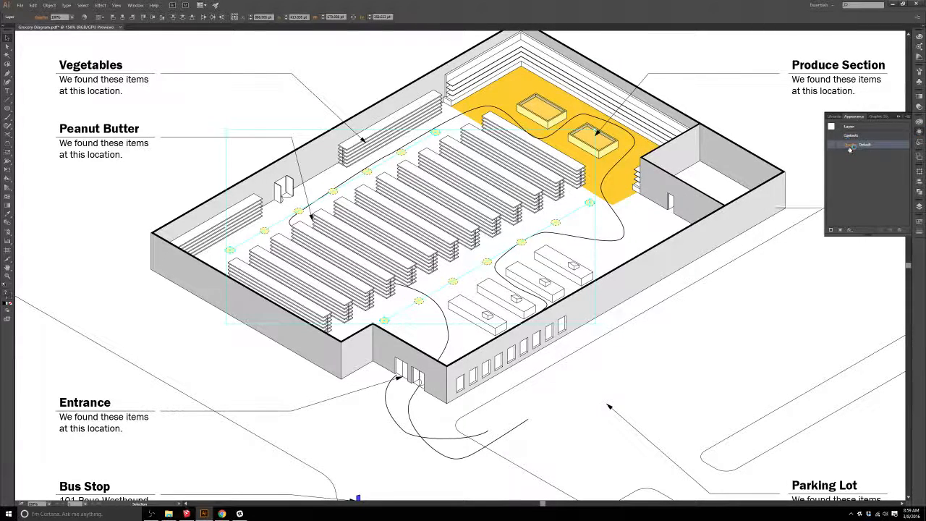
left_click(850, 146)
left_click(792, 158)
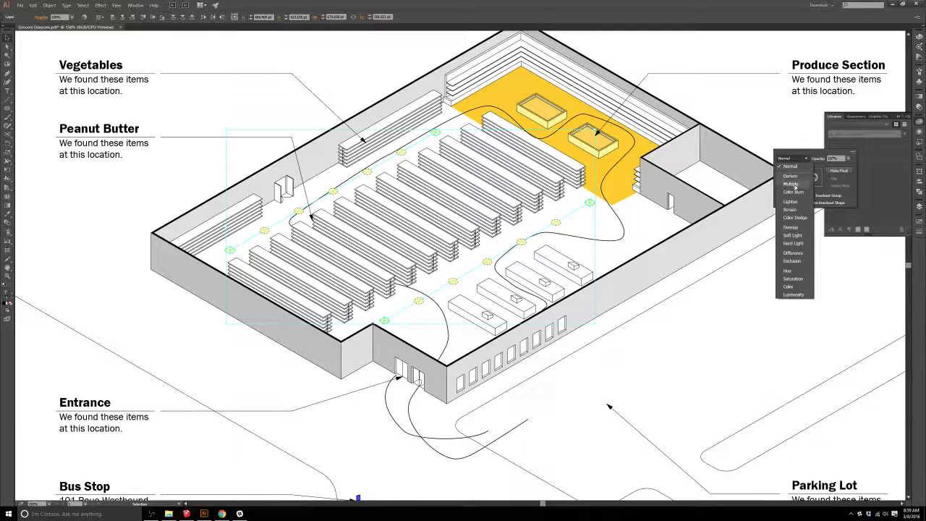
left_click(791, 184)
left_click(526, 257)
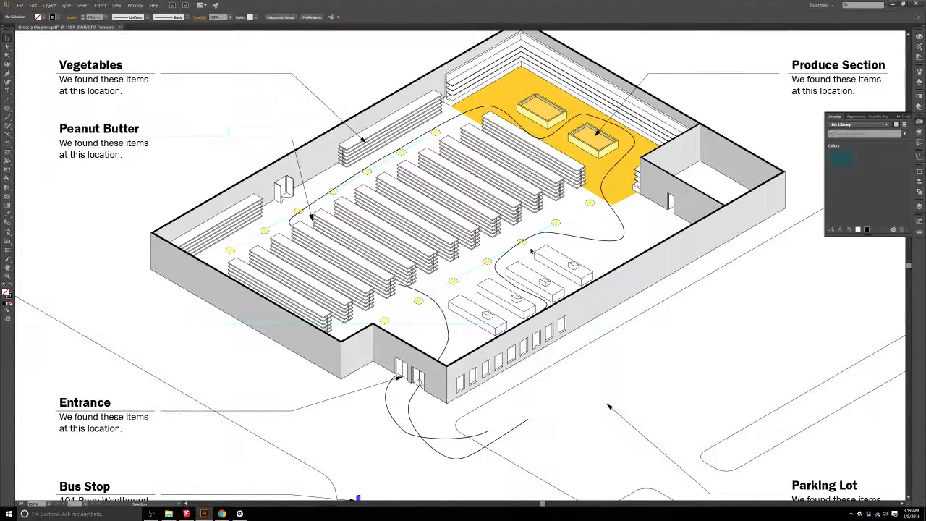
left_click(905, 118)
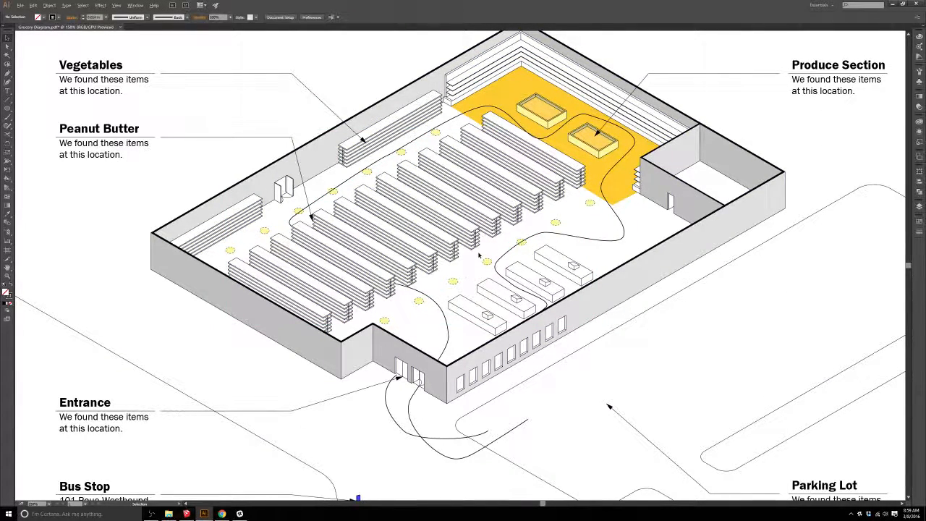
scroll(479, 255, "up", 3)
left_click(668, 363)
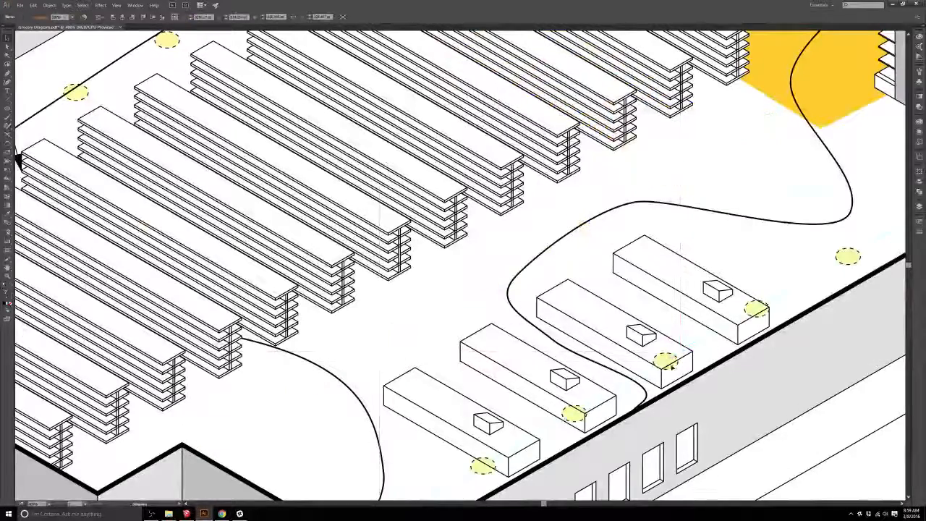
key("a")
key("ctrl+z")
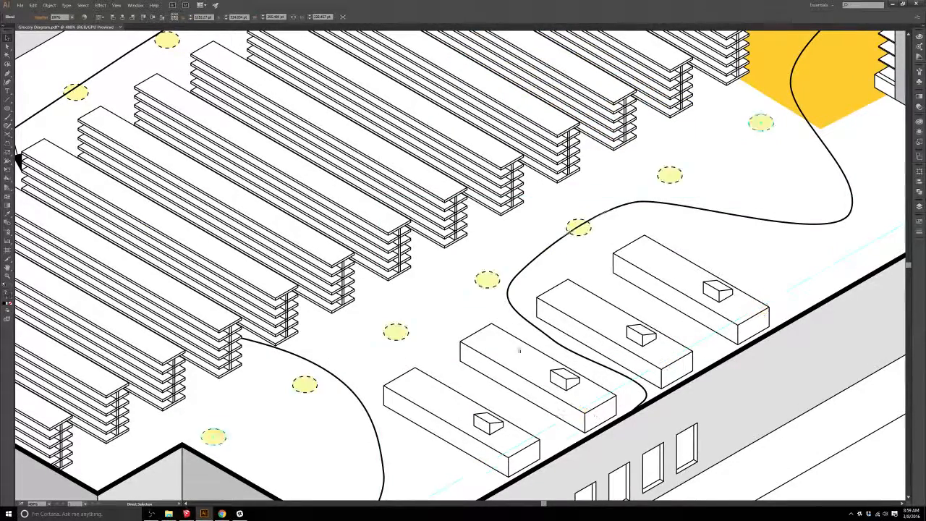
left_click(451, 261)
scroll(474, 260, "down", 4)
left_click_drag(493, 283, 536, 269)
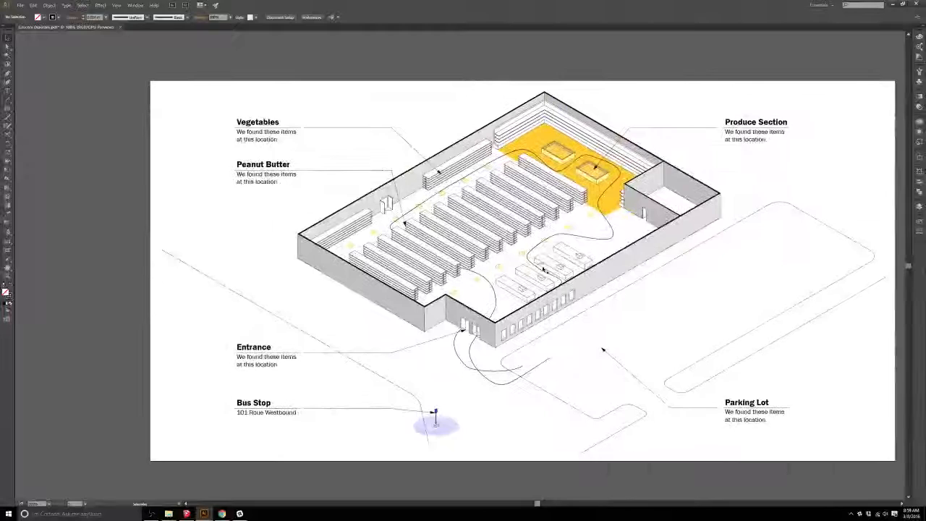
scroll(536, 269, "up", 1)
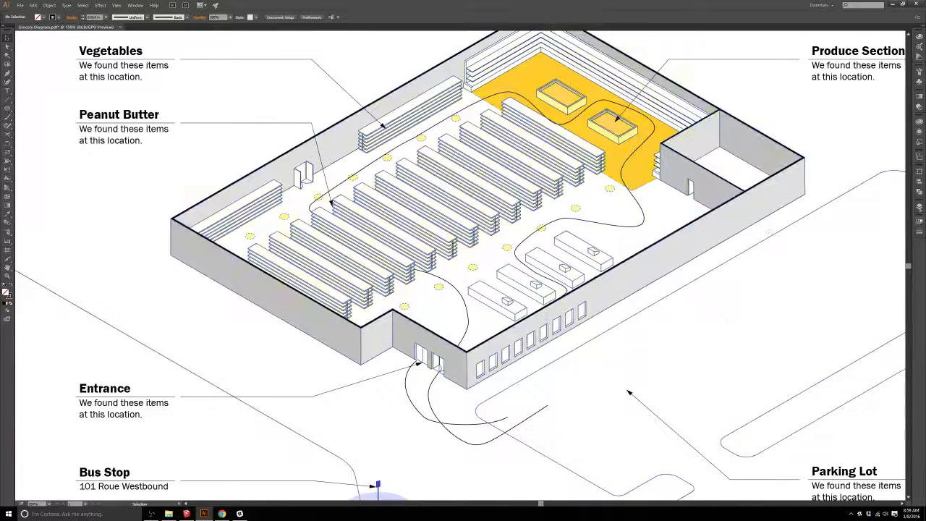
Step: Select everything on the Path layer and turn its strokes into dashed lines
left_click(919, 205)
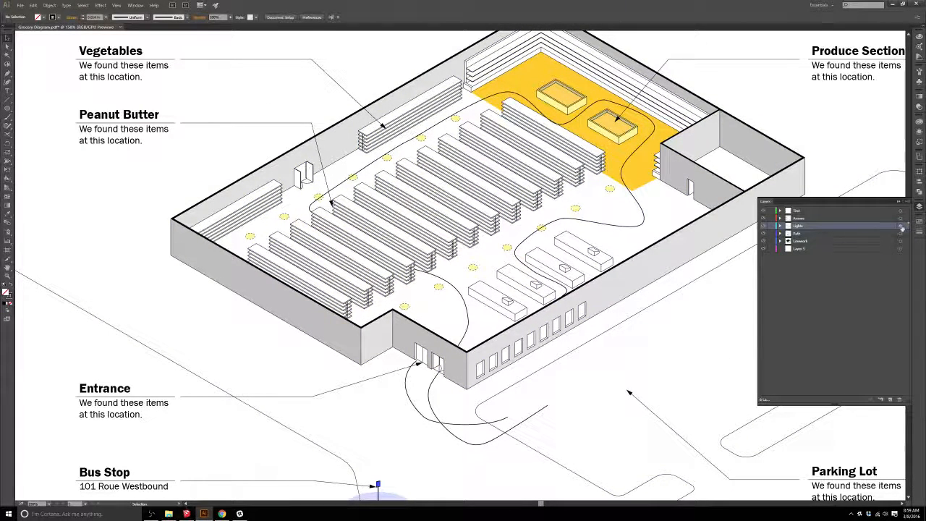
left_click(899, 233)
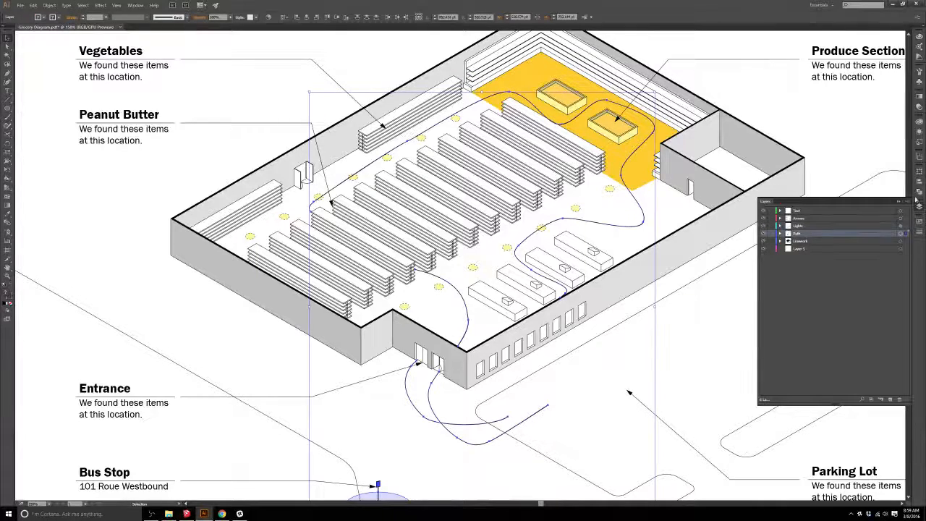
left_click(920, 232)
left_click(834, 266)
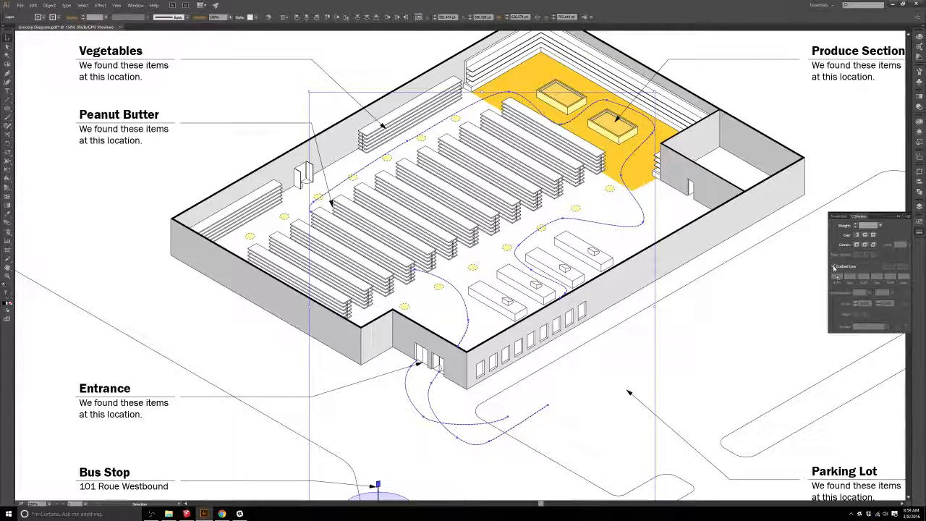
left_click(688, 348)
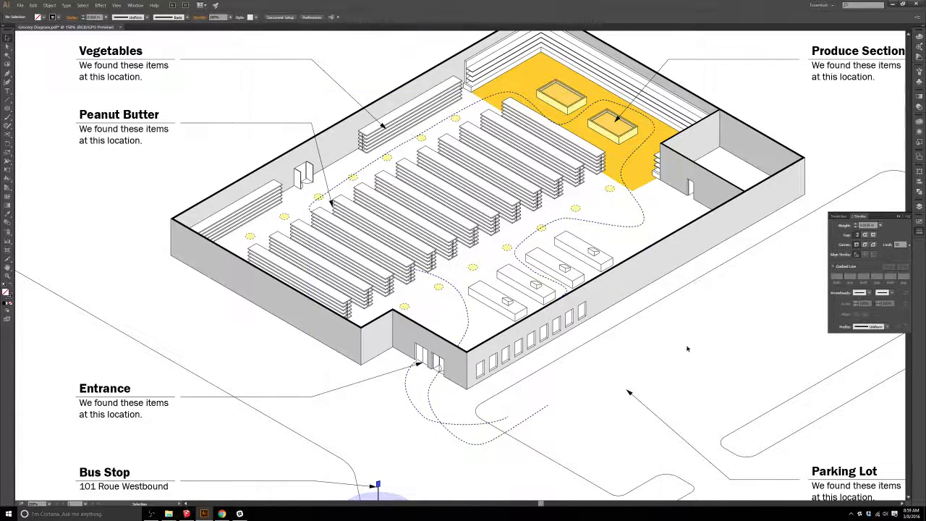
Step: Add an Arrow 2 arrowhead to the door end of the dashed path outside the right entrance door
scroll(687, 347, "down", 1)
scroll(571, 414, "up", 1)
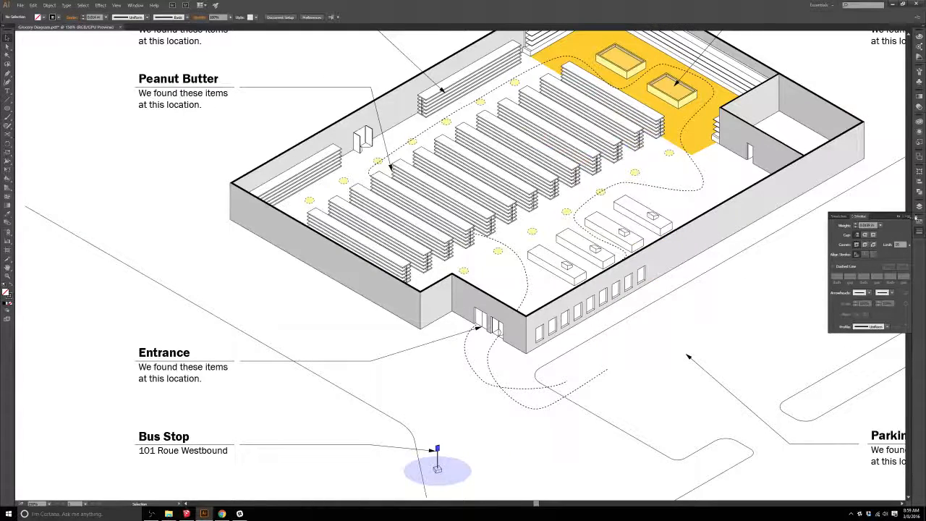
left_click(593, 382)
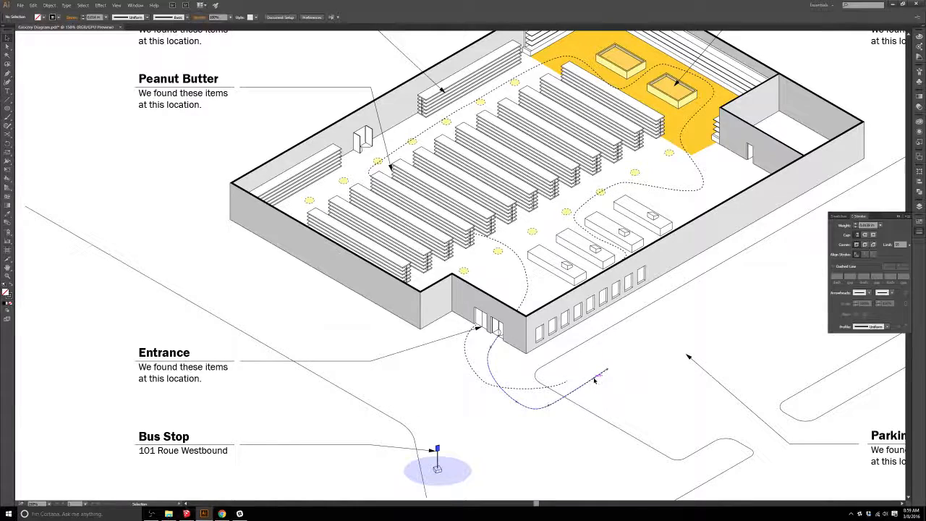
left_click(868, 293)
left_click(845, 328)
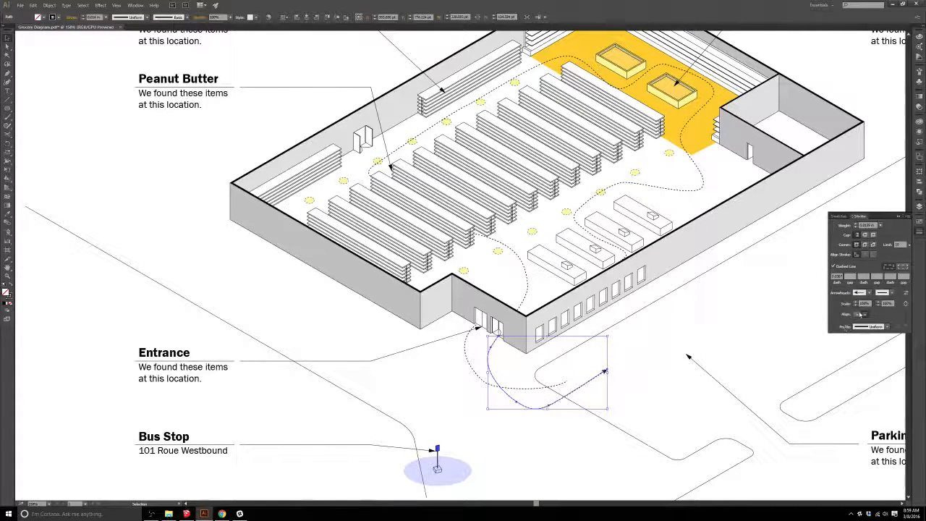
left_click(886, 292)
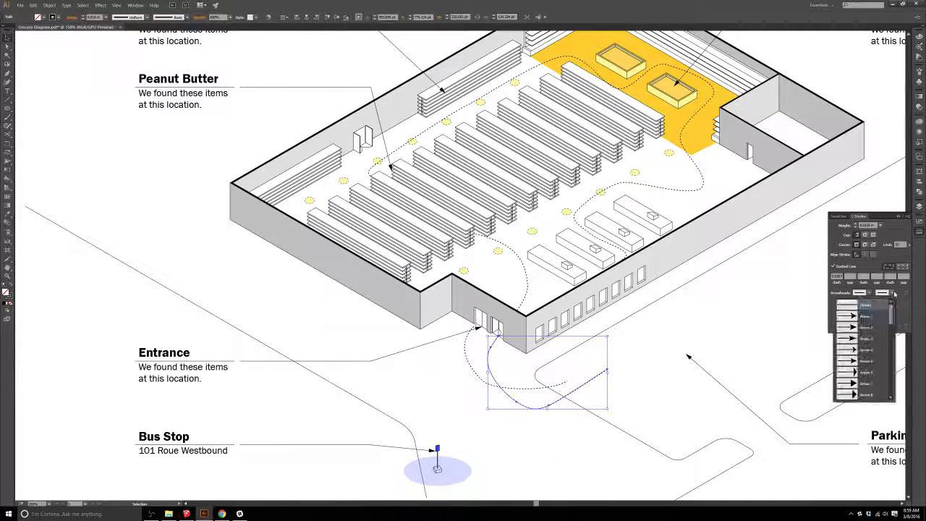
left_click(862, 327)
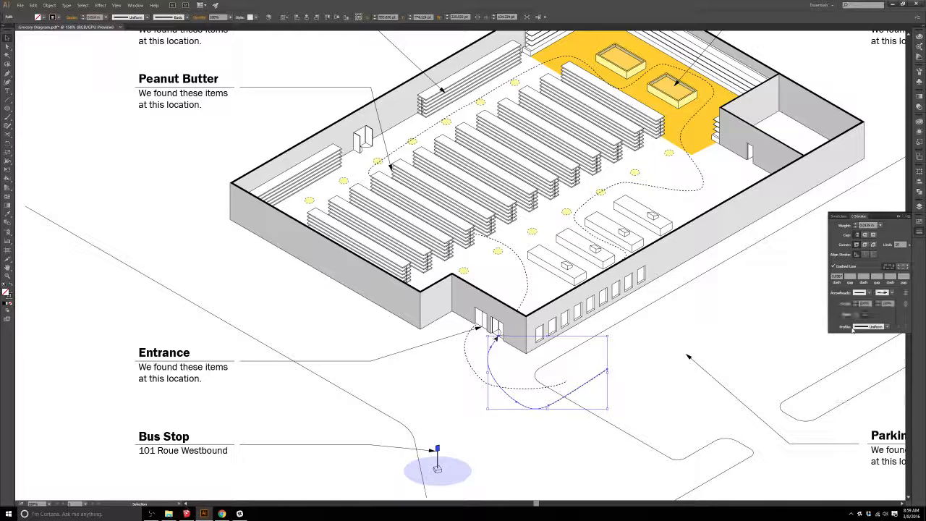
left_click(643, 373)
left_click(593, 383)
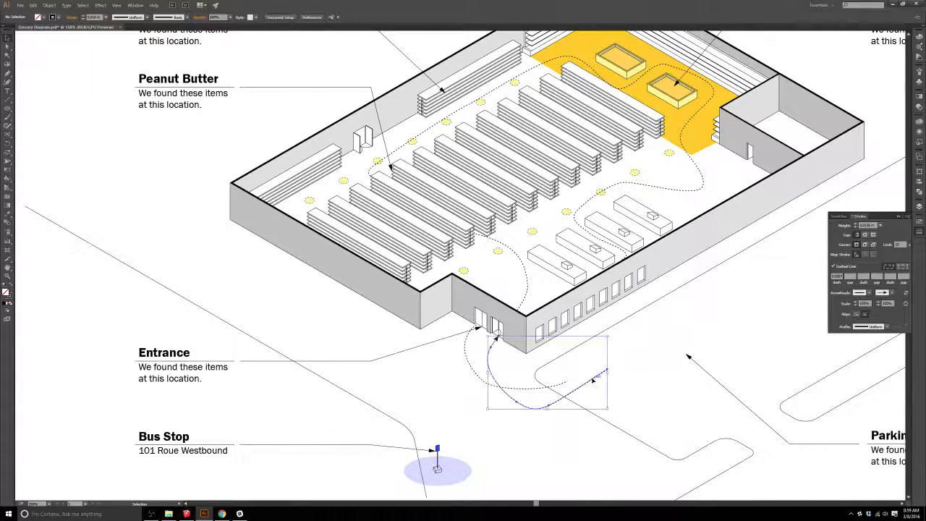
Step: Select everything on the Path layer and try to recolor it dark red with the Color Picker
left_click(919, 208)
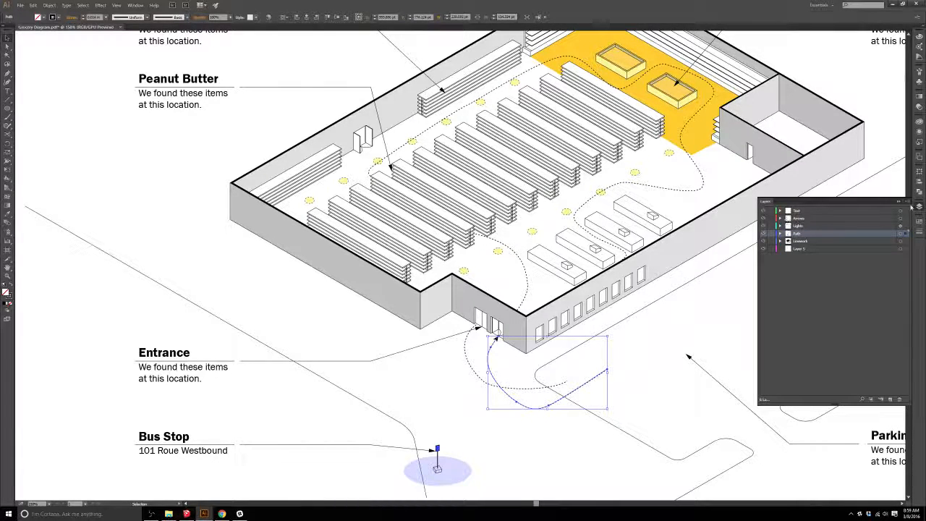
left_click(901, 234)
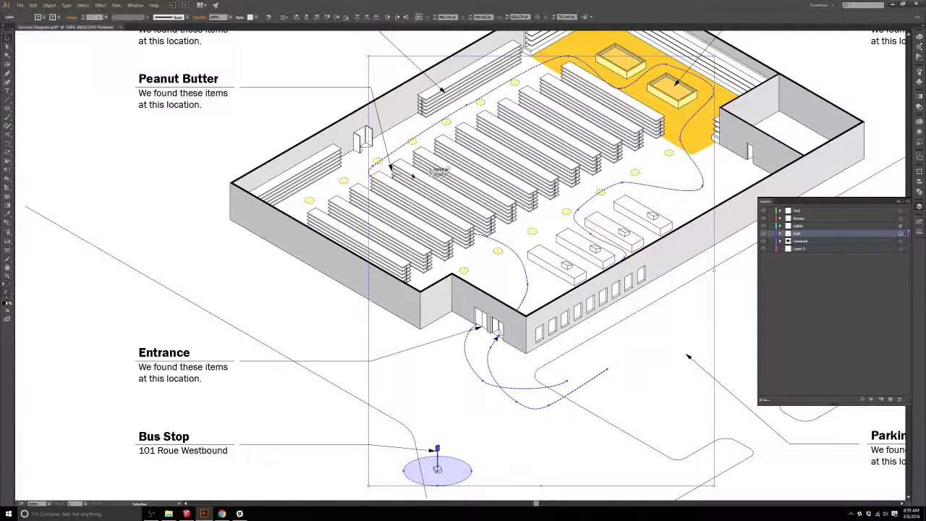
left_click(43, 18)
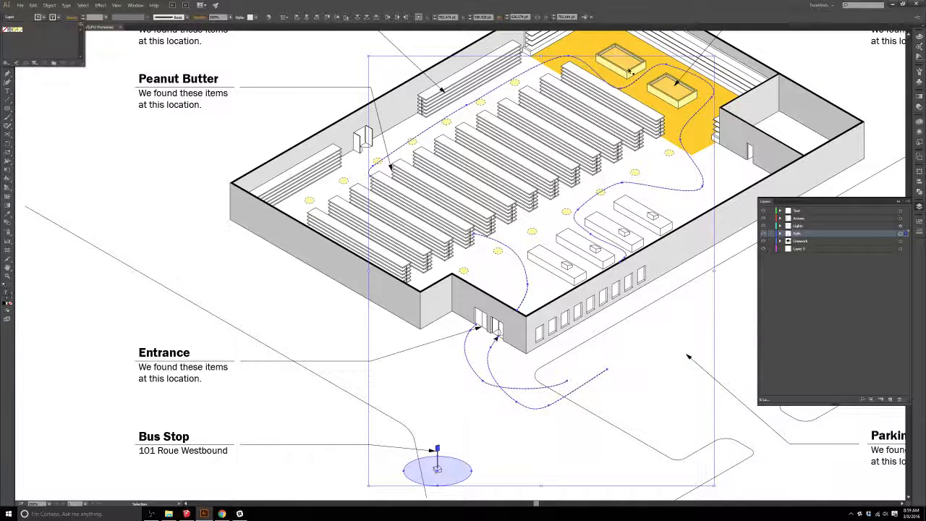
double_click(7, 294)
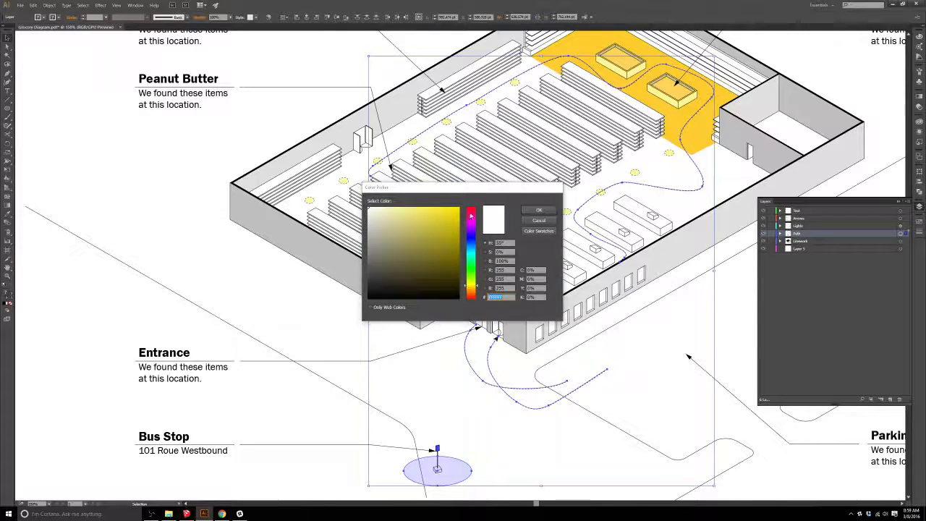
left_click(470, 215)
left_click_drag(444, 225, 447, 258)
left_click(472, 298)
left_click(452, 217)
left_click(452, 238)
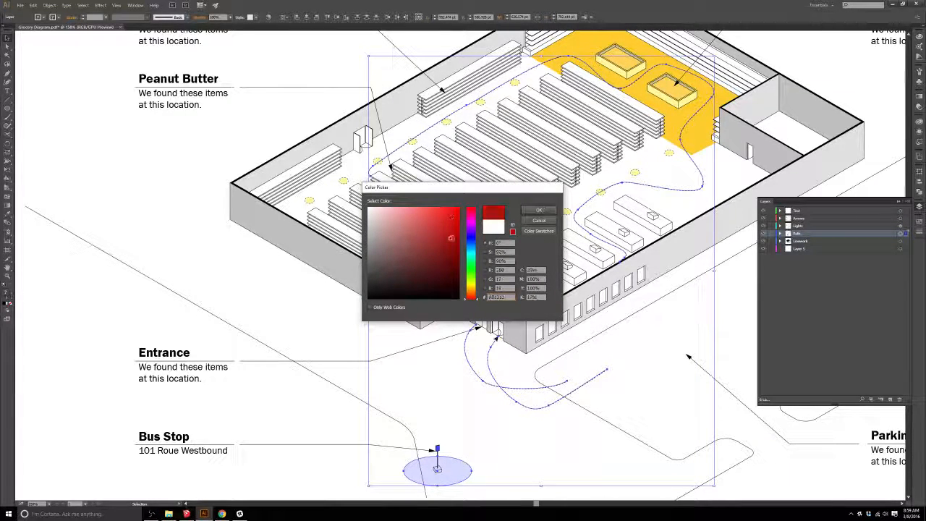
left_click(537, 209)
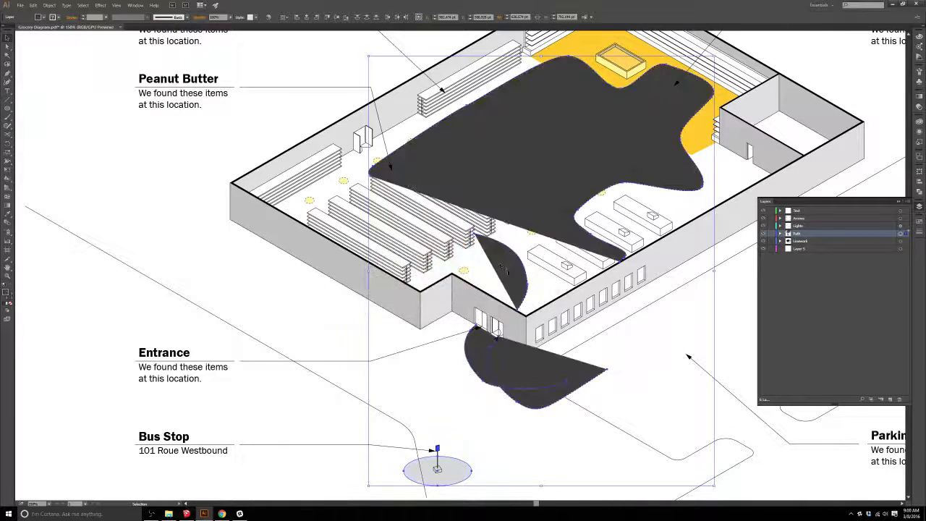
key("ctrl+z")
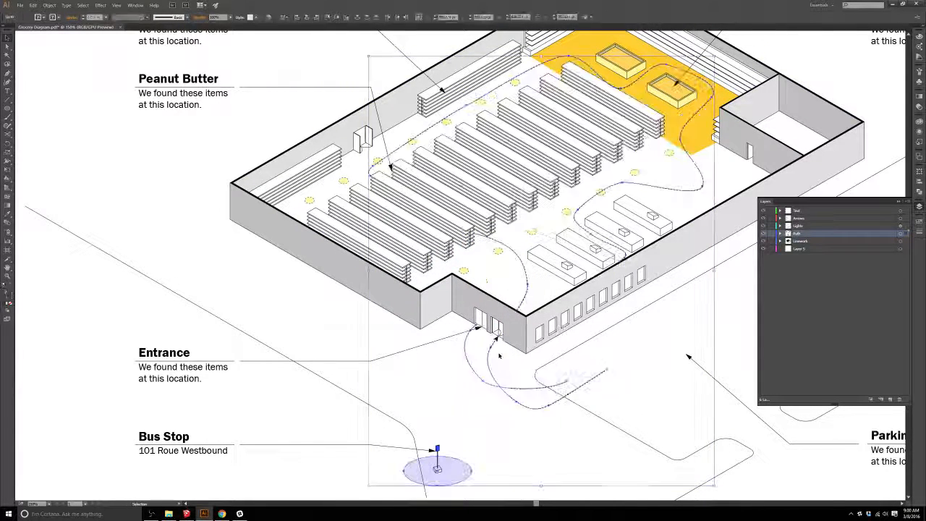
scroll(658, 370, "up", 1)
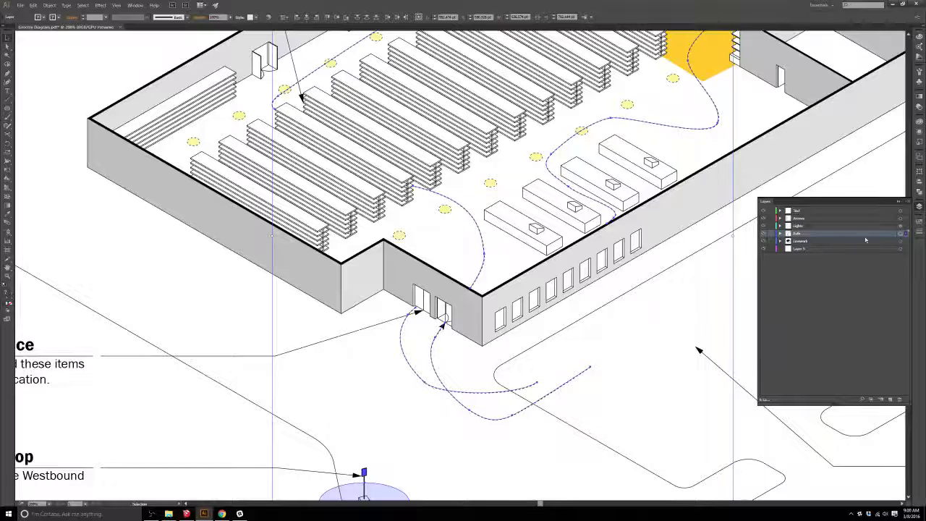
double_click(559, 391)
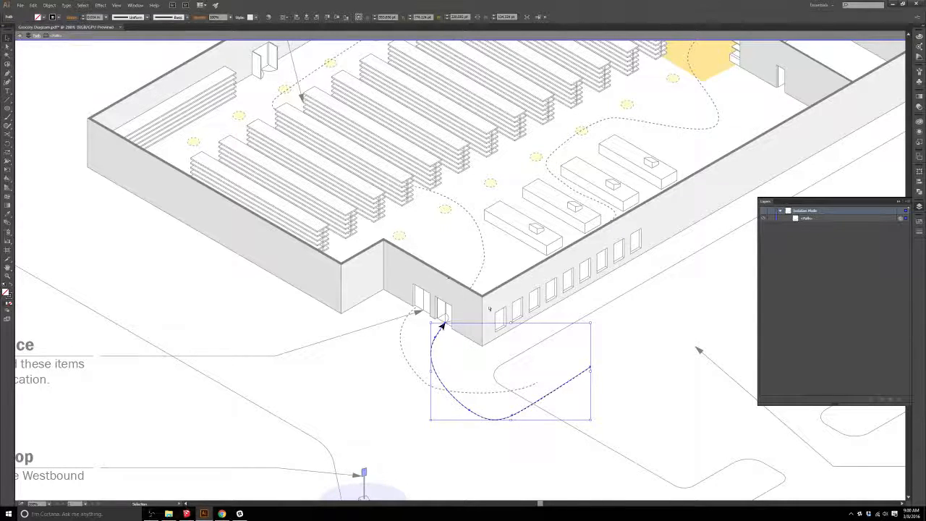
key("Escape")
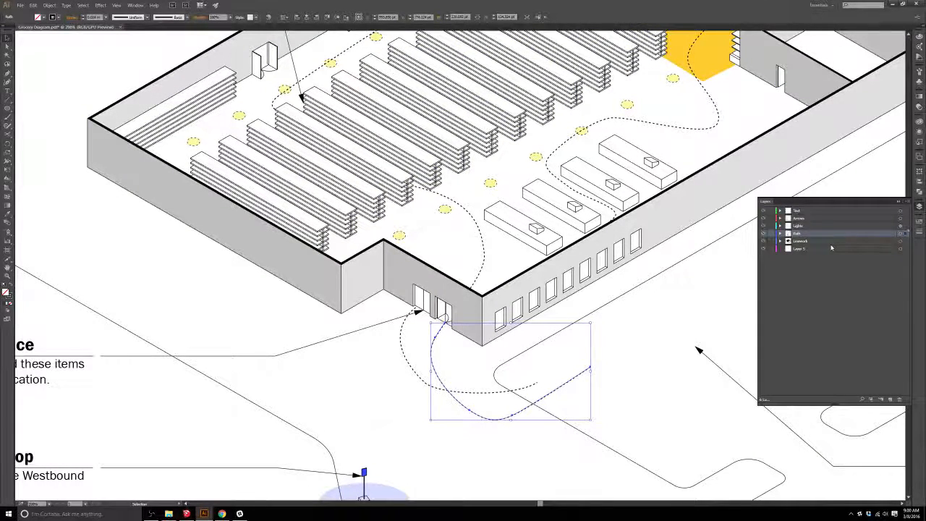
Step: Select all artwork on the Path layer and make its stroke the active color attribute
left_click(899, 233)
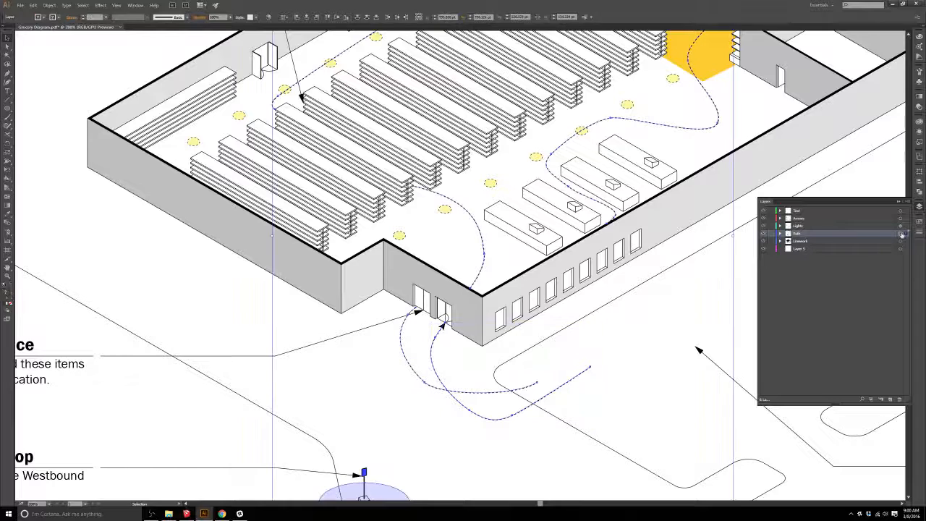
left_click(50, 20)
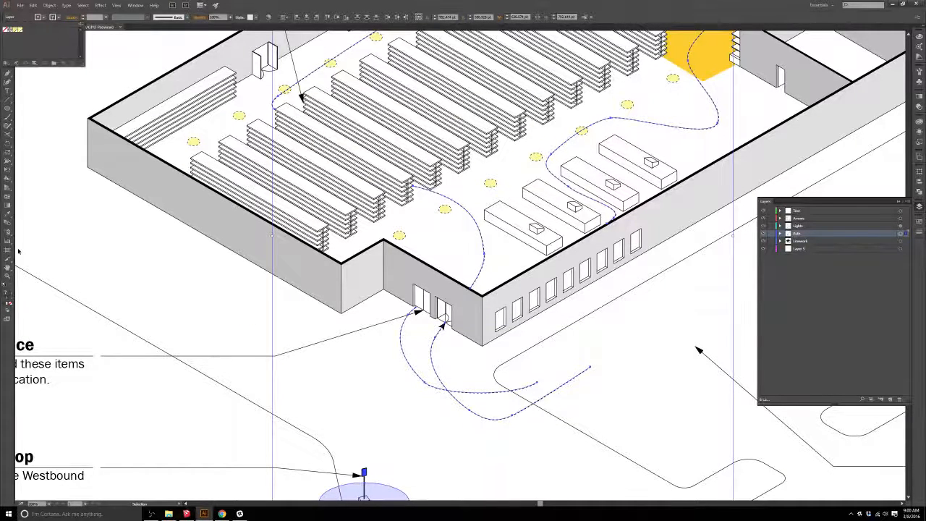
left_click(11, 302)
left_click(12, 302)
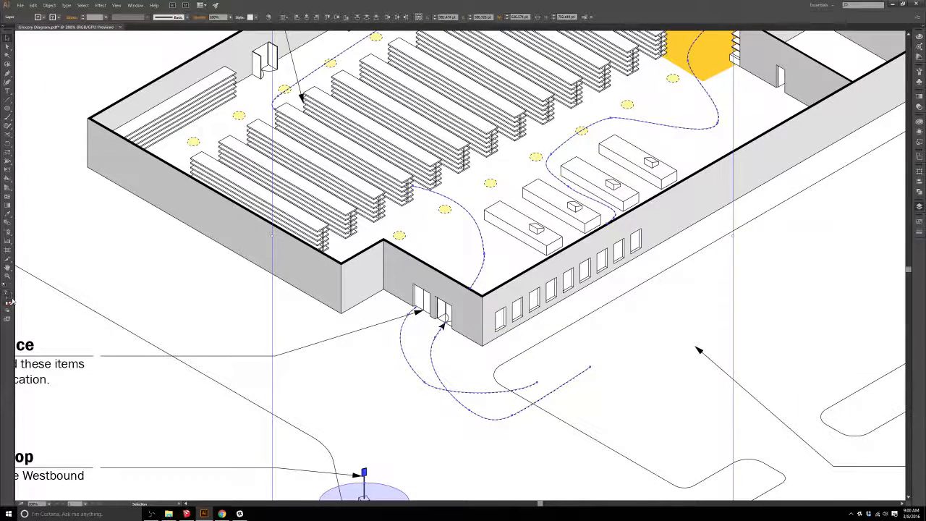
left_click(919, 46)
left_click(918, 59)
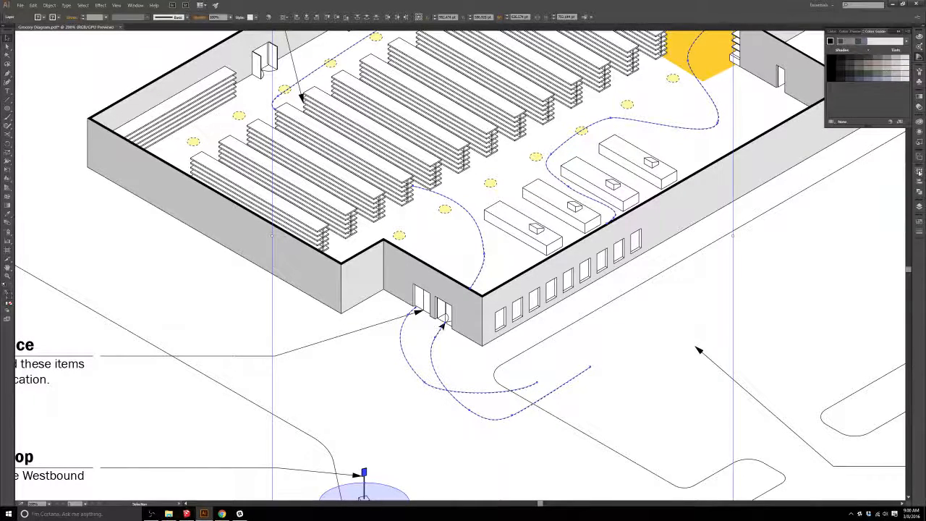
Step: Open the PANTONE+ CMYK Coated color book as a swatch library and browse to its reds
left_click(919, 221)
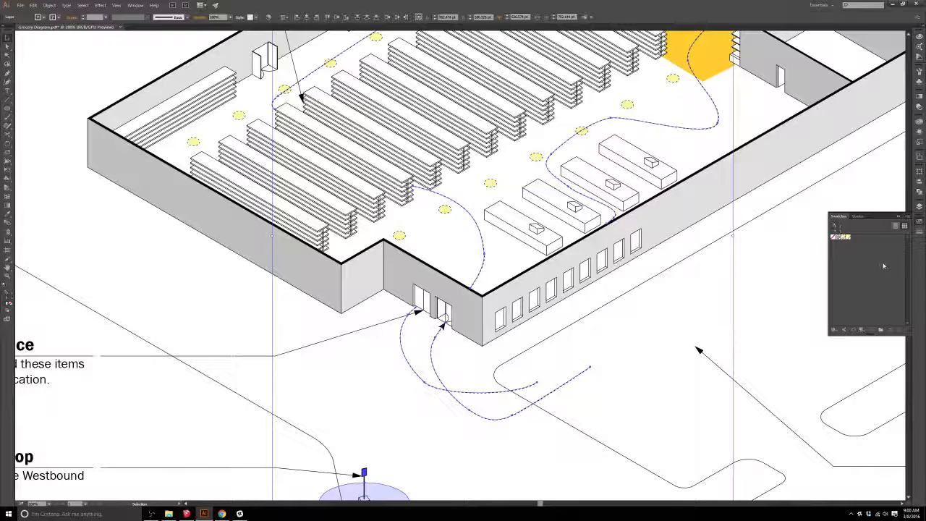
left_click(905, 215)
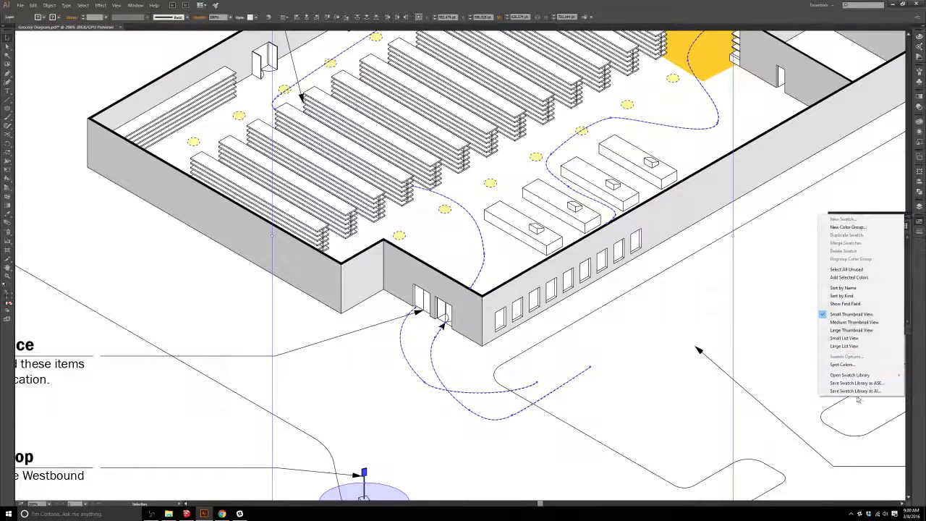
mouse_move(868, 374)
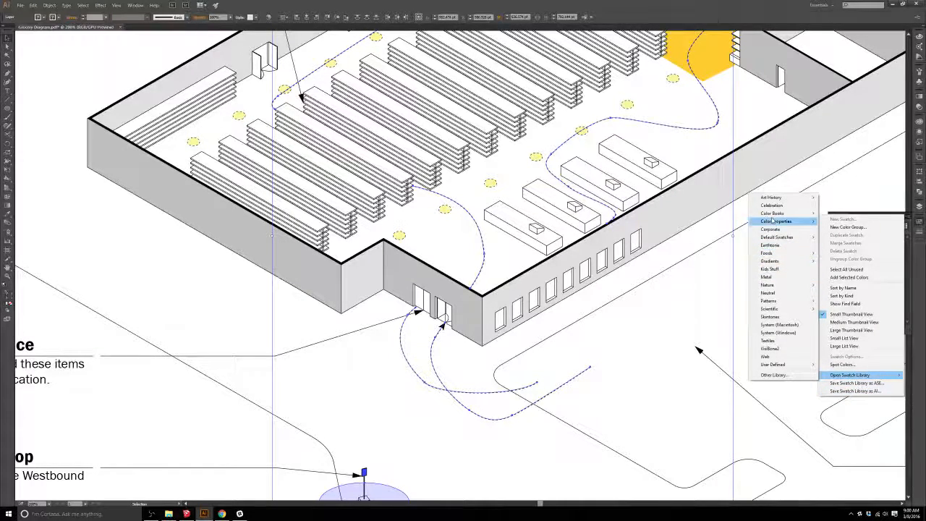
mouse_move(773, 214)
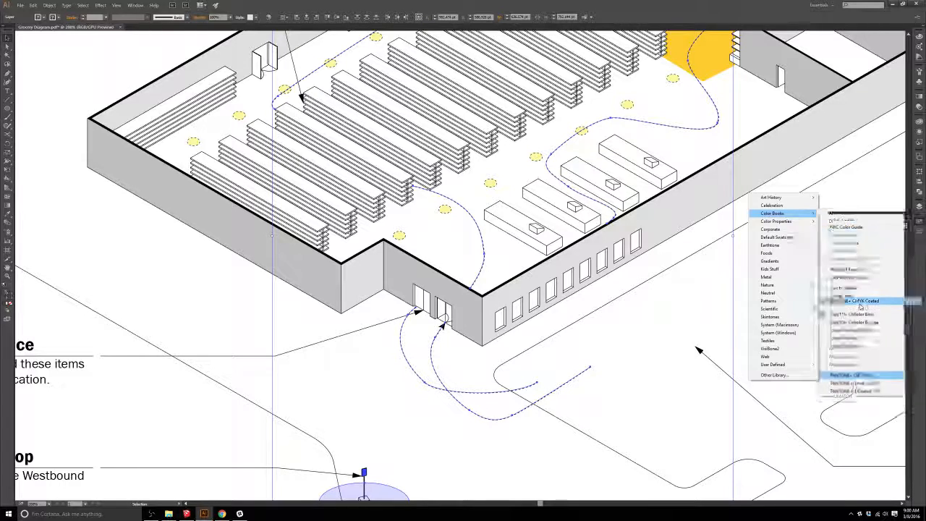
left_click(855, 300)
scroll(452, 273, "down", 10)
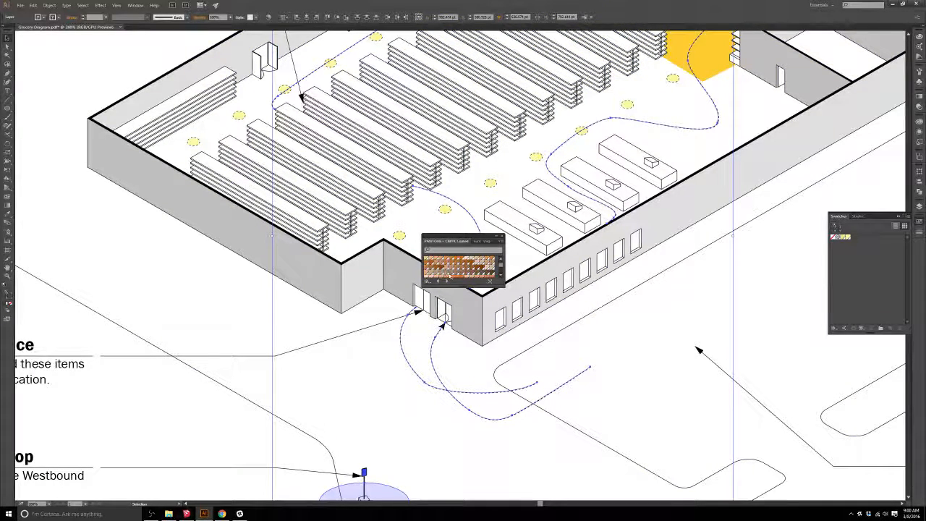
Step: Apply a red PANTONE swatch to the strokes of the Path layer artwork and close the swatch library
left_click(471, 273)
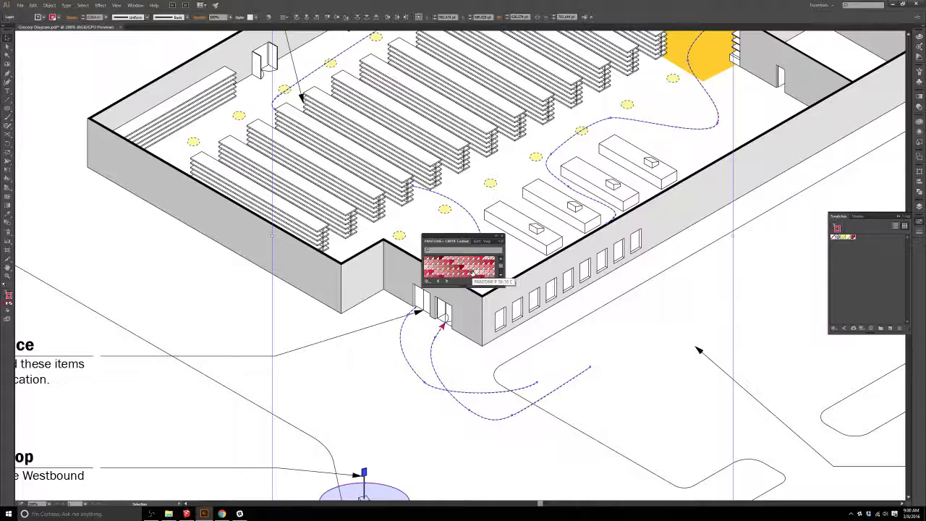
scroll(473, 274, "down", 2)
scroll(464, 273, "down", 6)
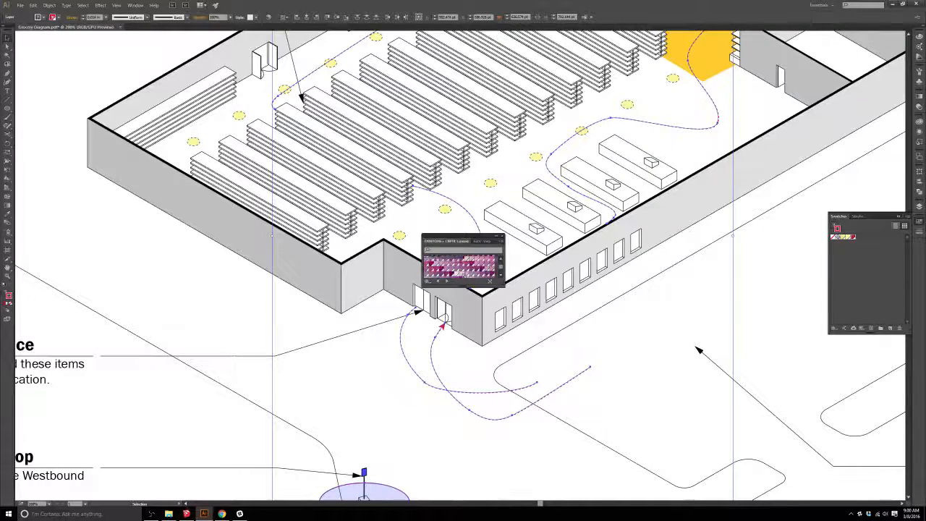
left_click(464, 273)
left_click(501, 237)
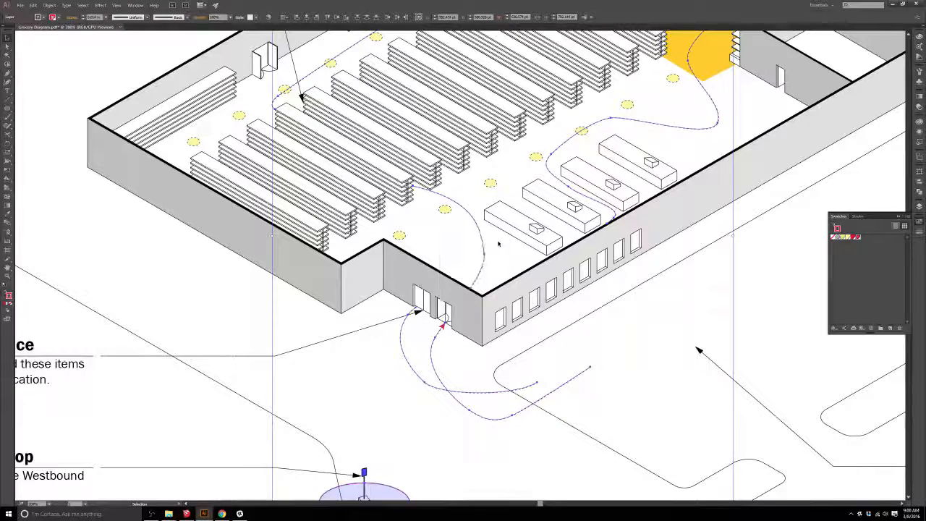
Step: Select the light blue ellipse around the bus stop sign
scroll(497, 244, "down", 5)
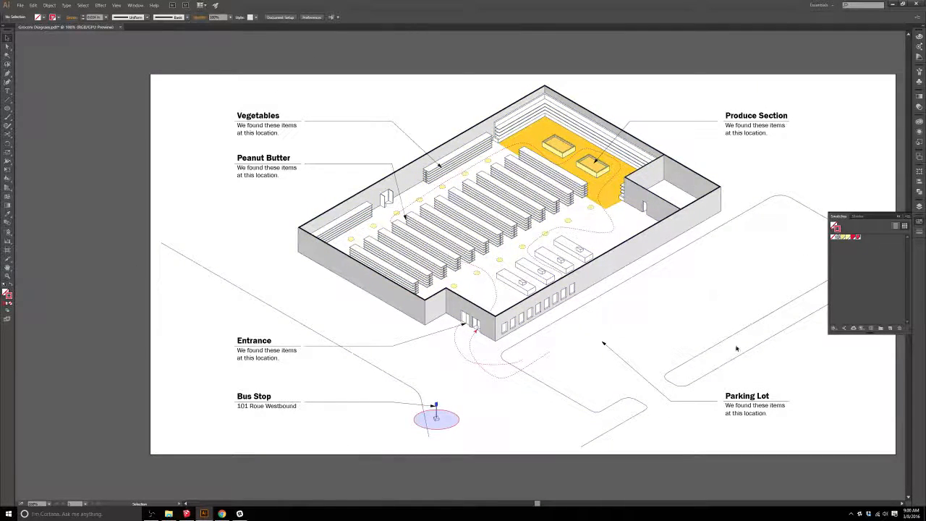
scroll(546, 326, "up", 1)
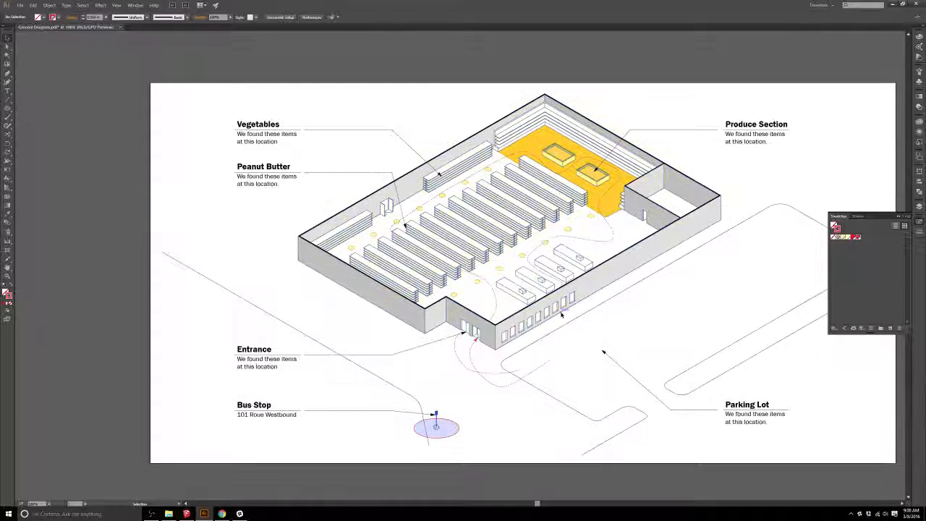
left_click(448, 439)
scroll(450, 439, "up", 3)
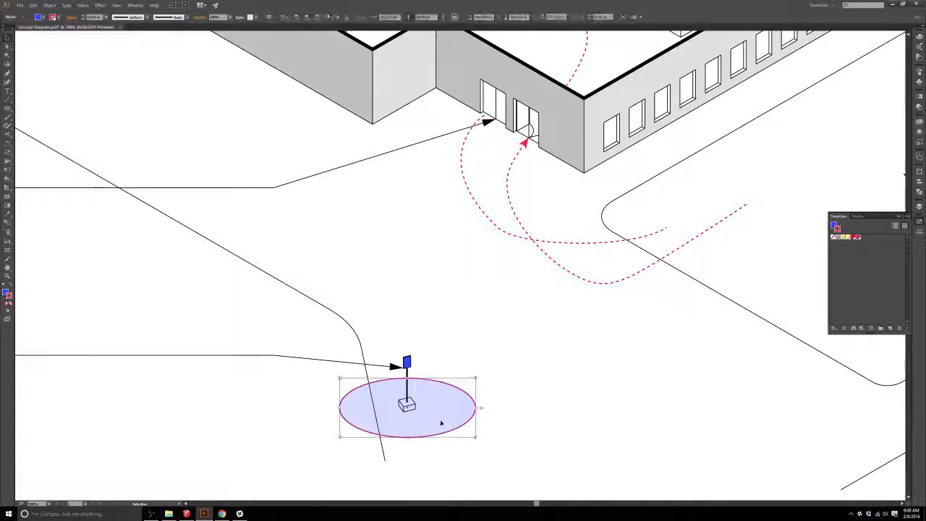
key("i")
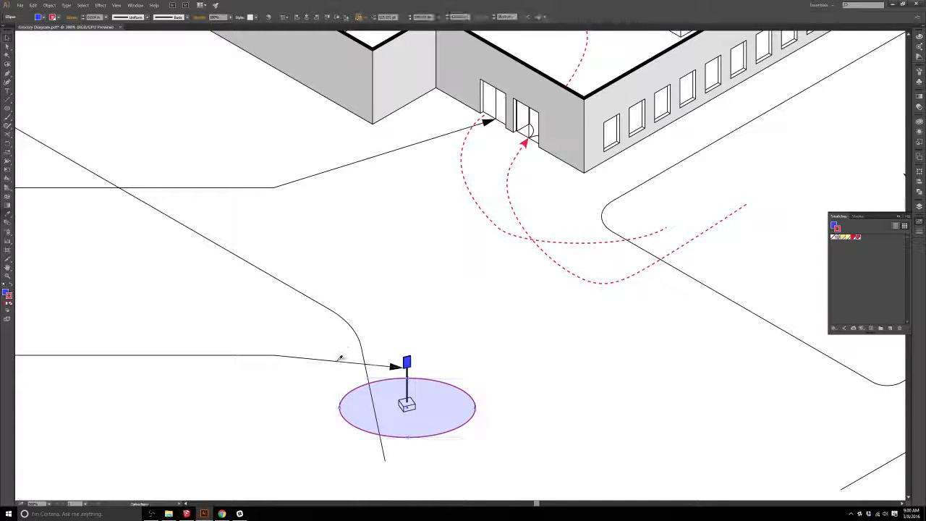
left_click(343, 362)
key("ctrl+z")
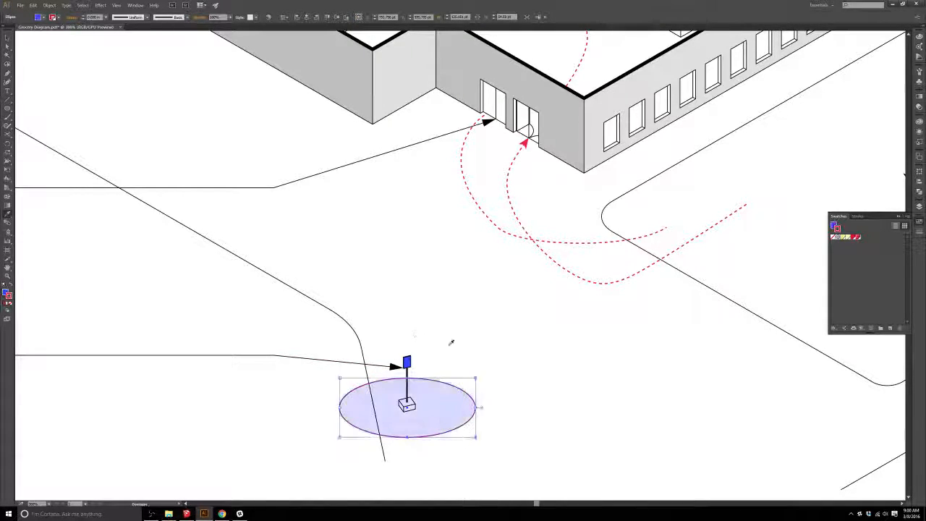
Step: Set the bus stop ellipse's stroke color to black and turn its outline into a dashed line
left_click(58, 17)
left_click(390, 205)
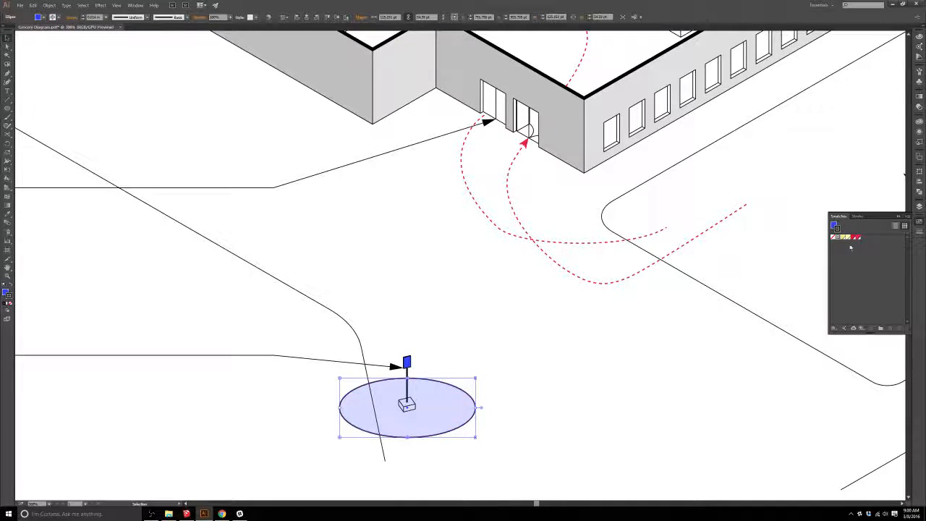
left_click(859, 216)
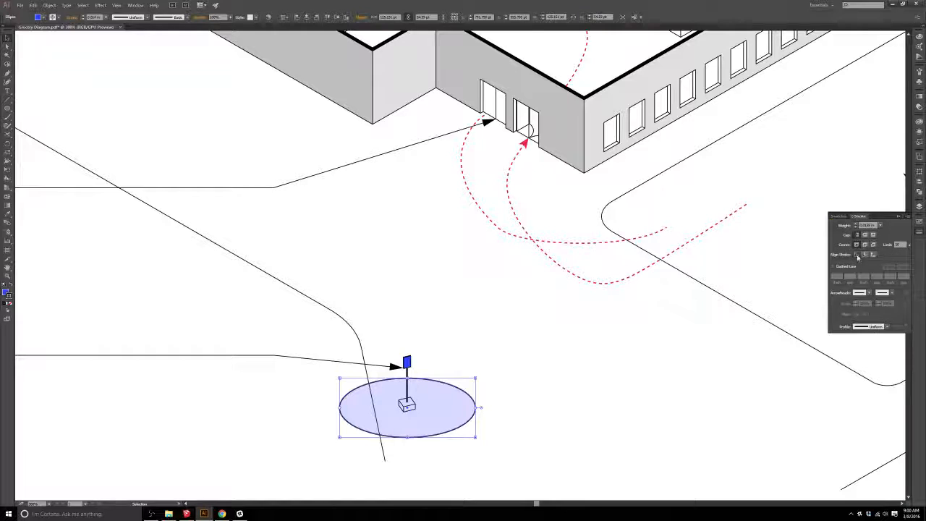
left_click(834, 266)
key("ctrl+0")
left_click_drag(454, 299, 430, 316)
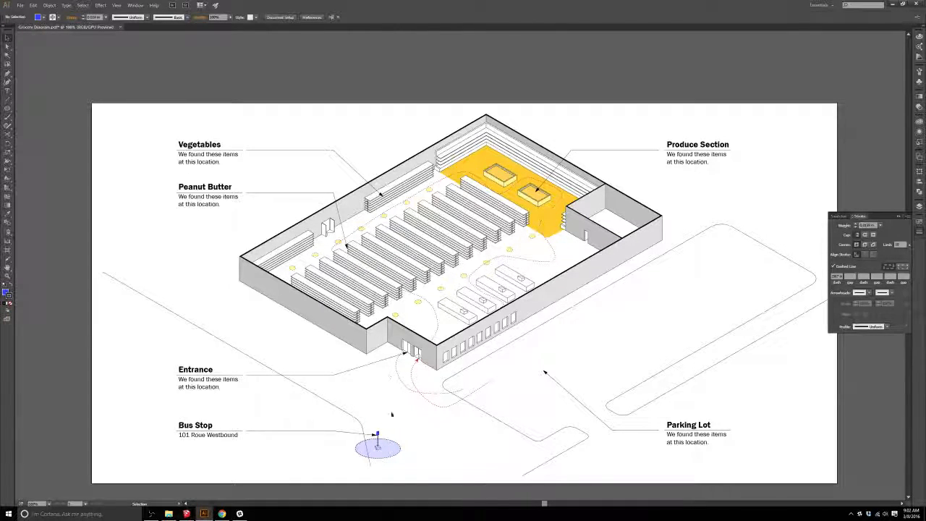
mouse_move(221, 512)
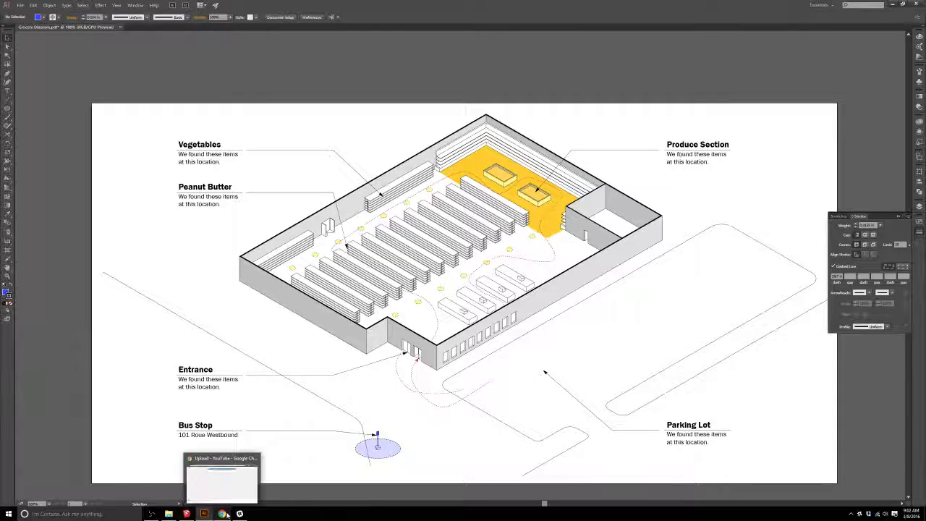
mouse_move(256, 486)
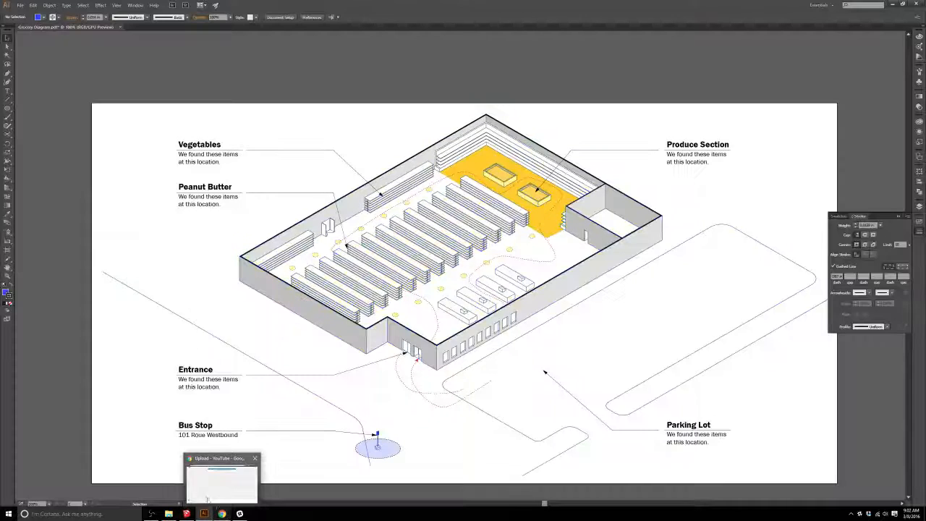
left_click(144, 514)
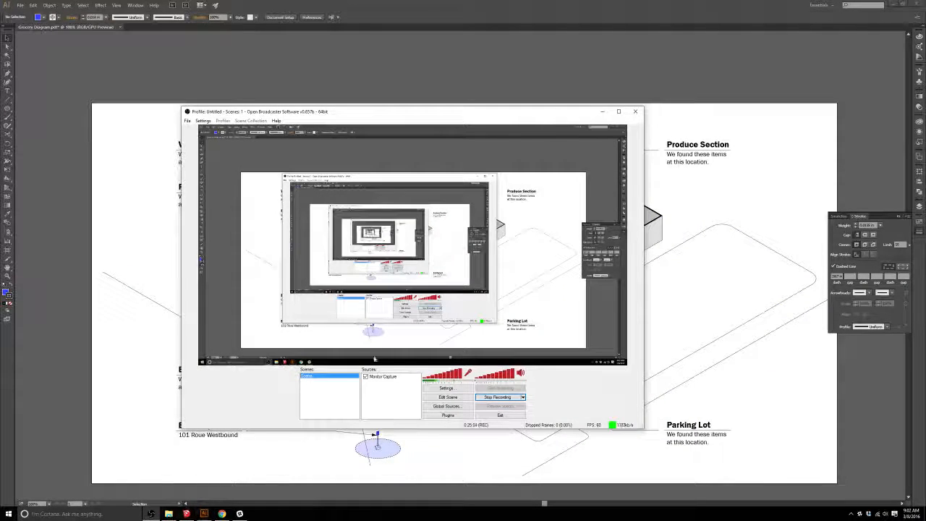